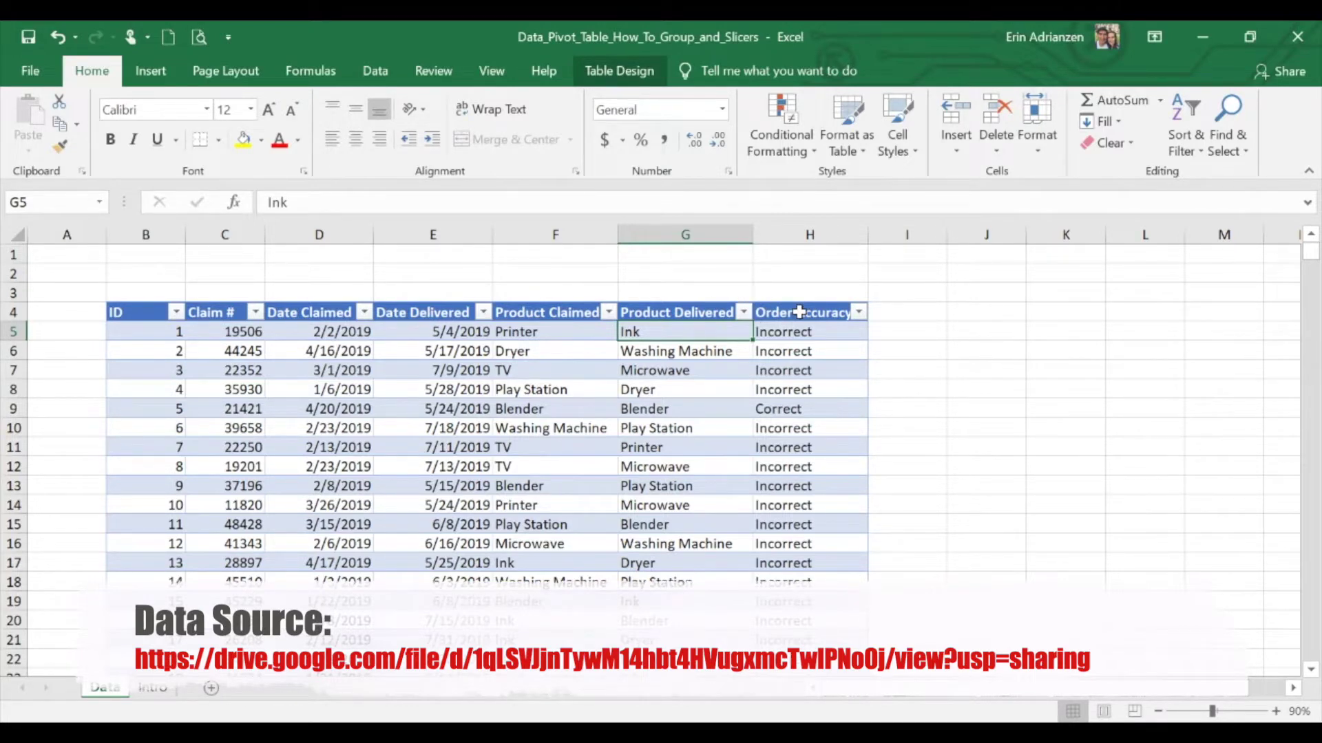
Switch to the Data sheet and select a cell inside the claims table
click(558, 333)
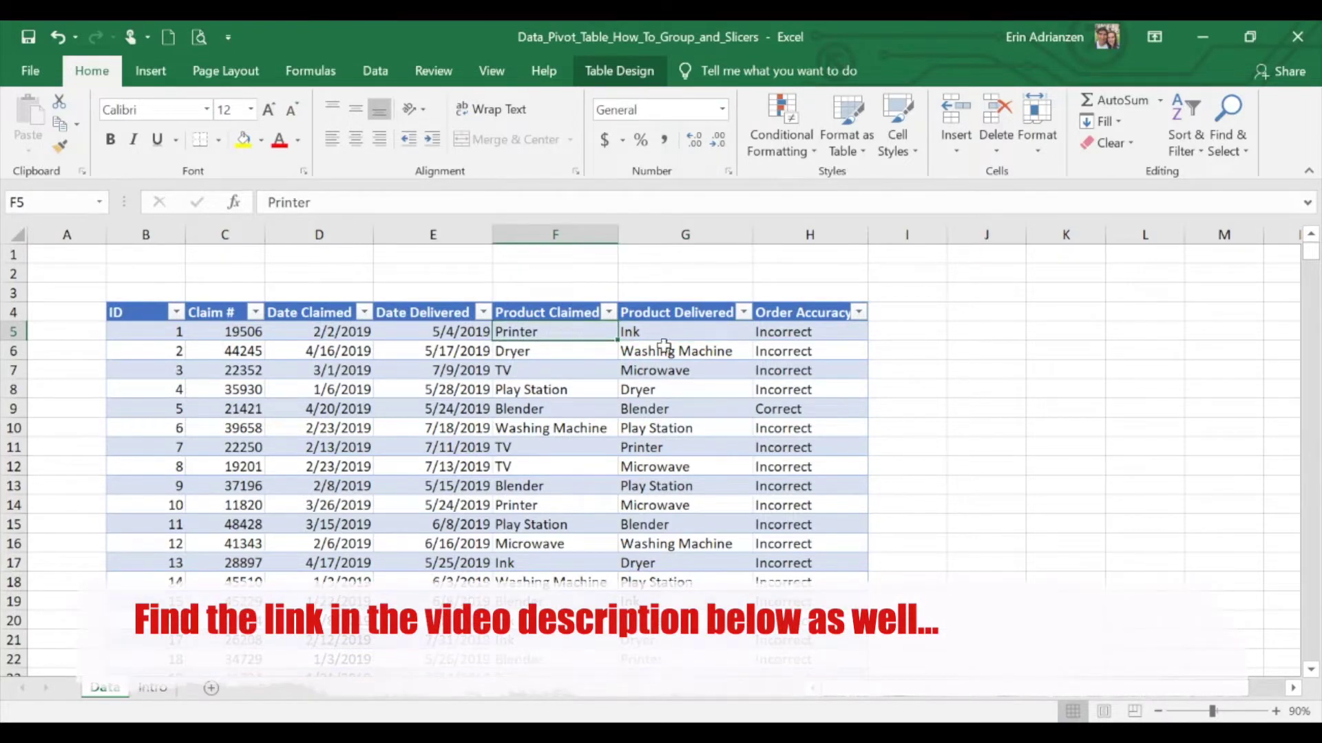
click(690, 337)
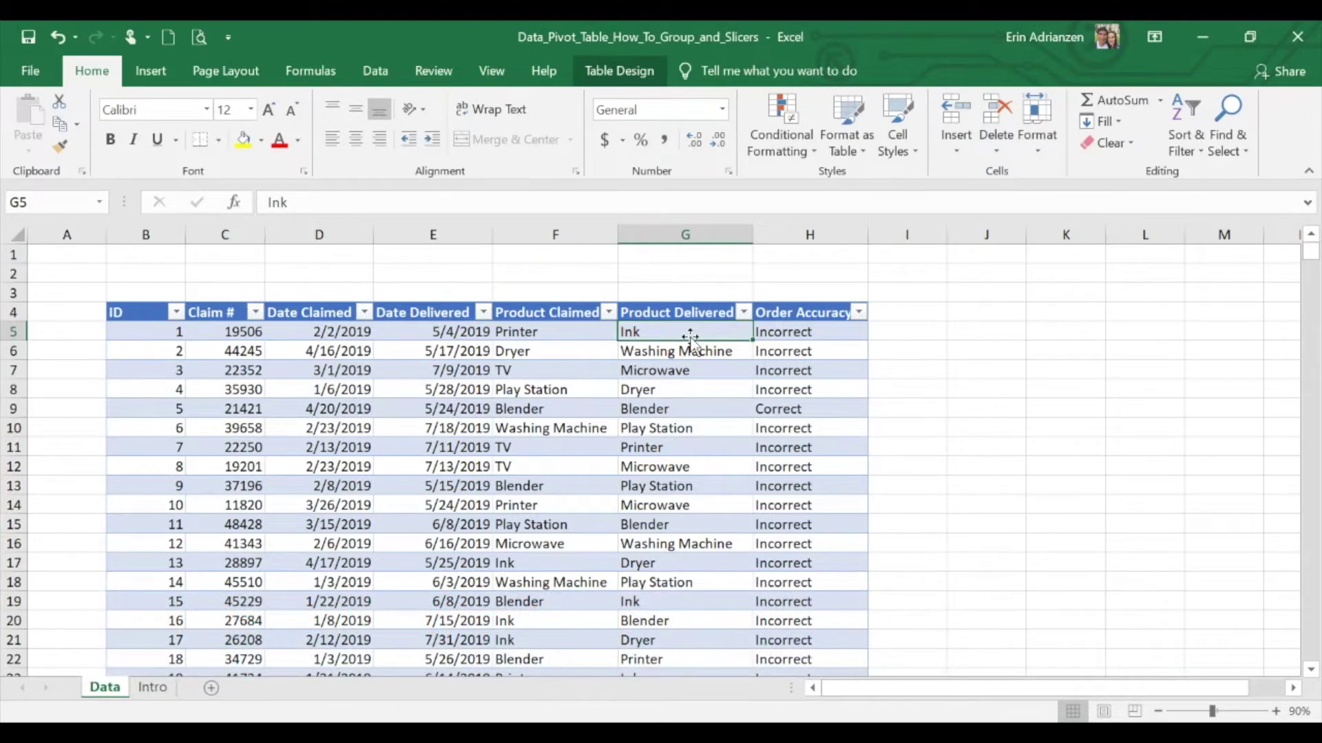
click(480, 465)
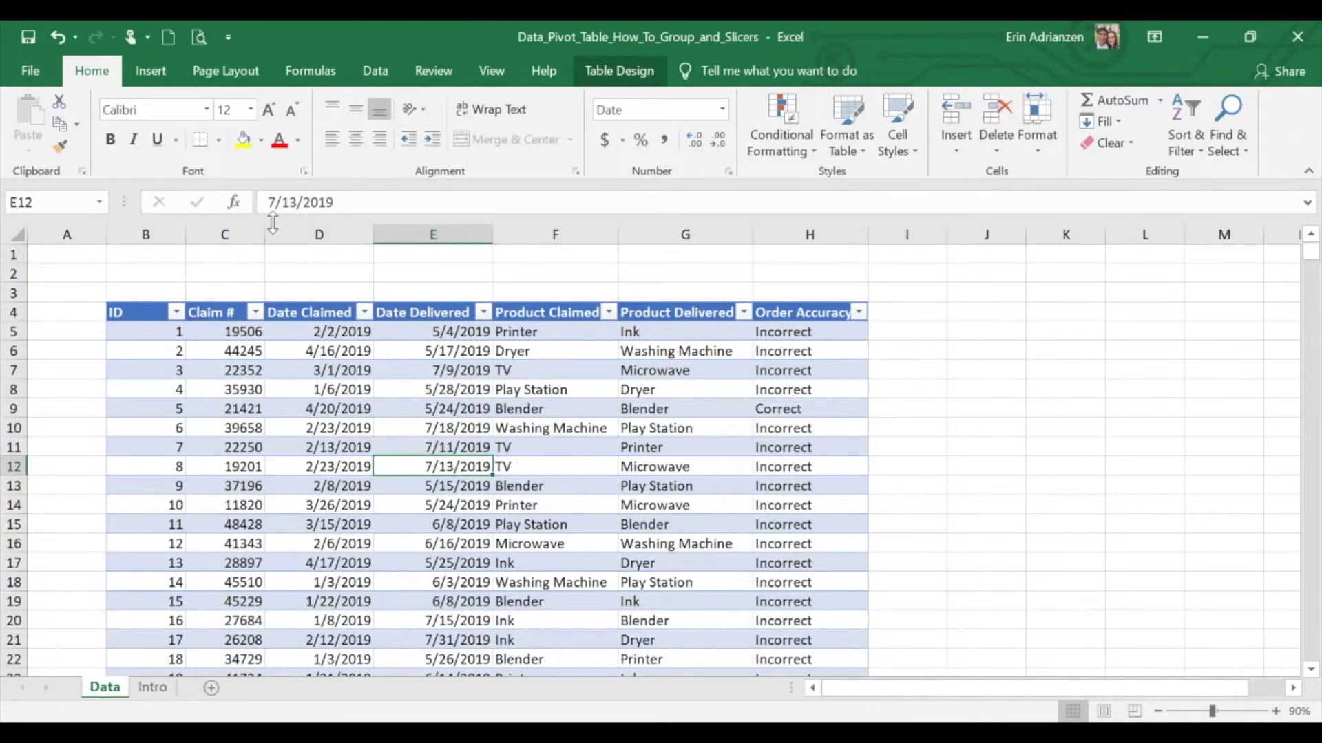
click(161, 80)
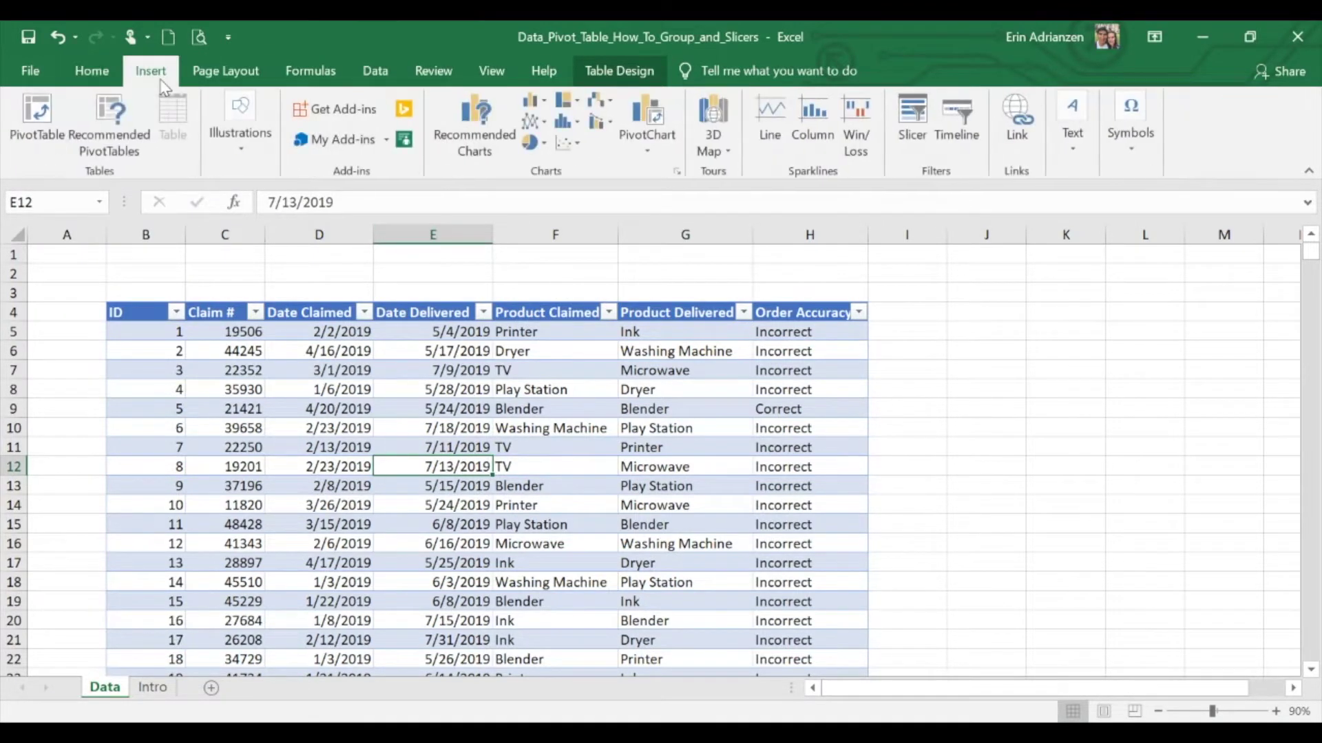
Insert a PivotTable from the claims table on the existing Data sheet at cell J4
click(55, 113)
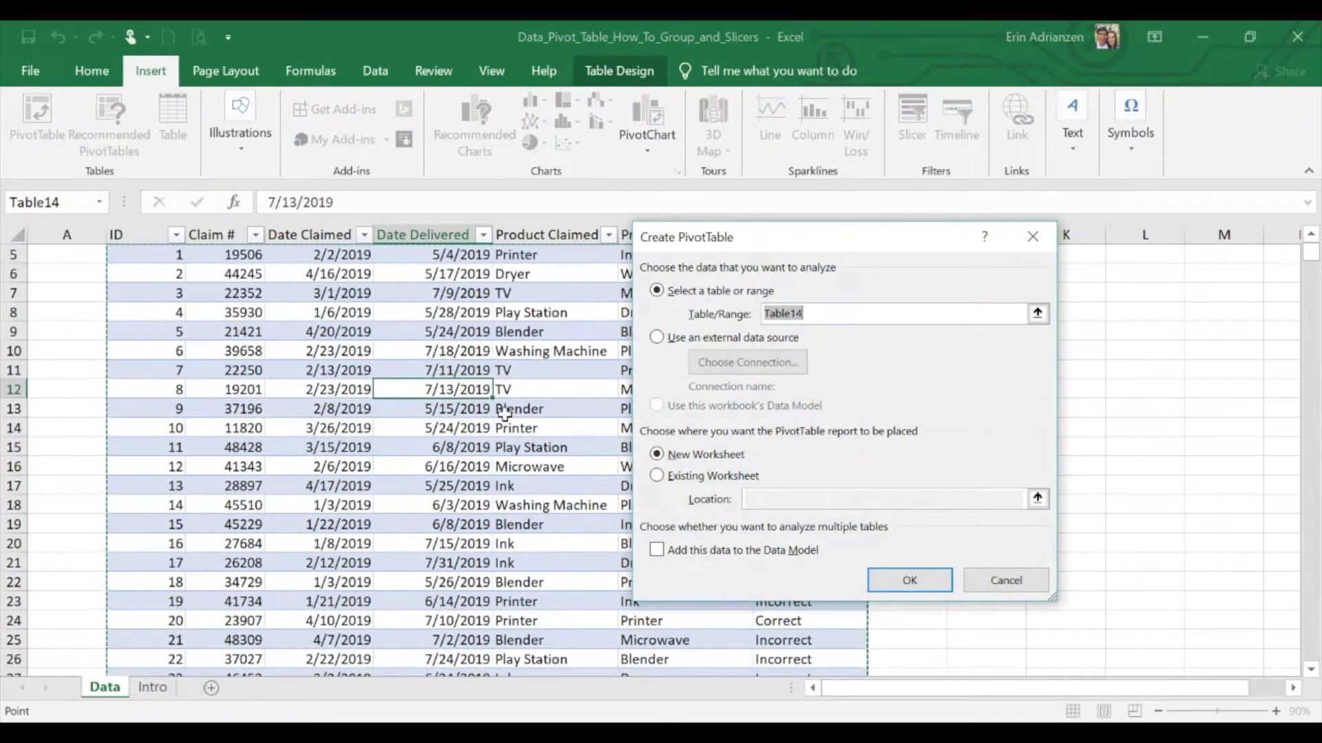
scroll(482, 402, right, 2)
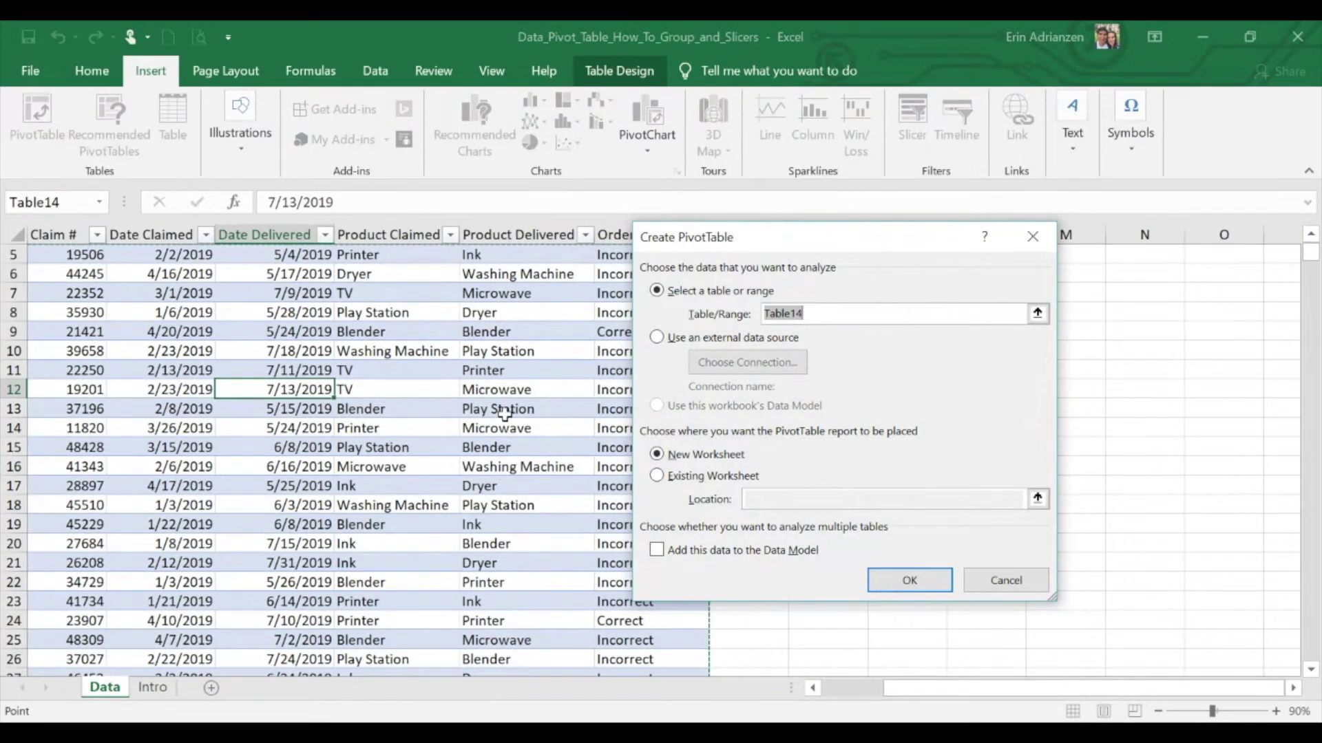
scroll(549, 432, right, 1)
scroll(549, 431, right, 2)
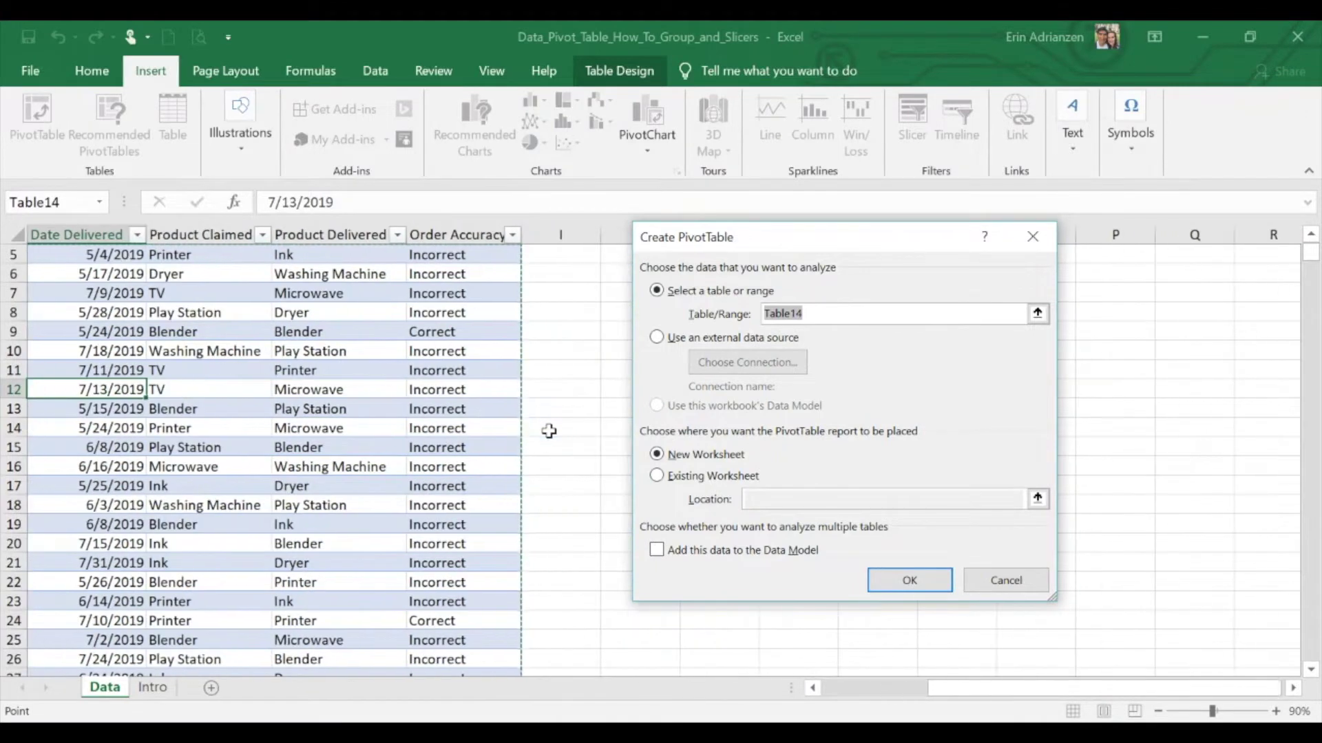
scroll(501, 399, up, 2)
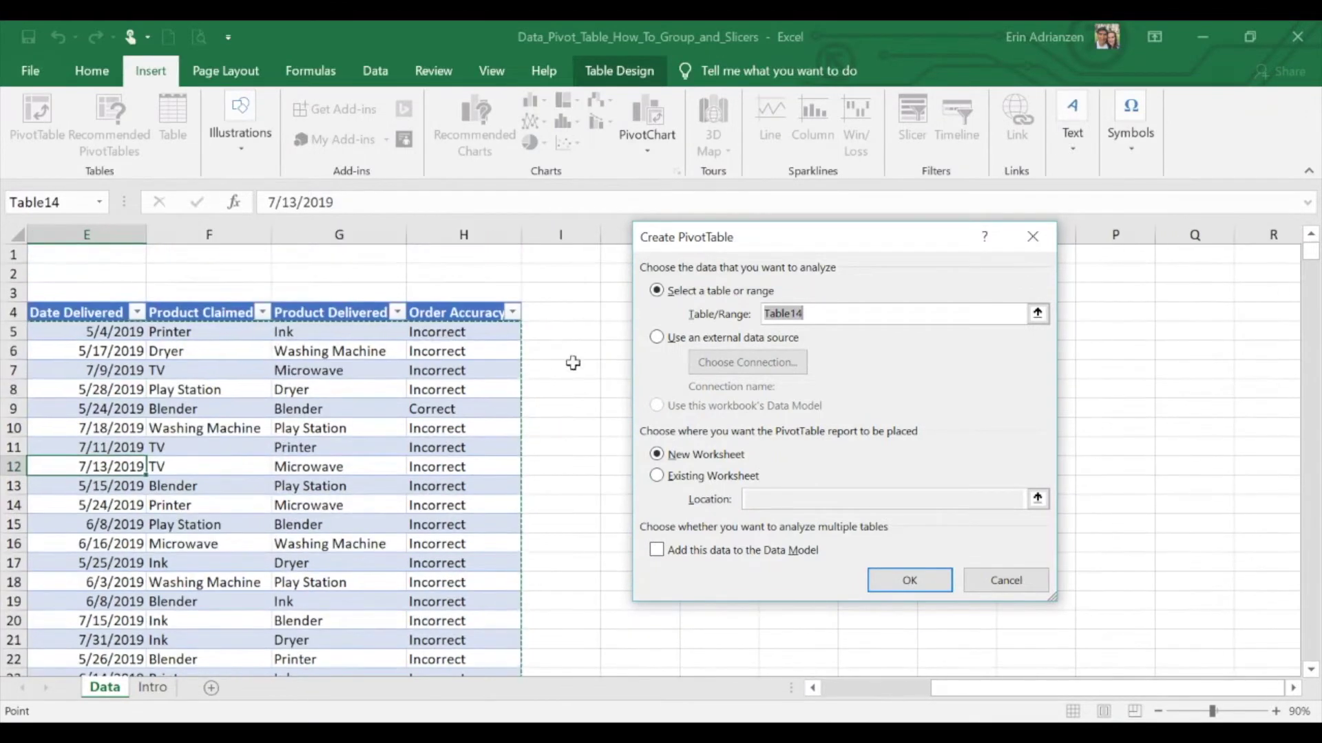
click(657, 475)
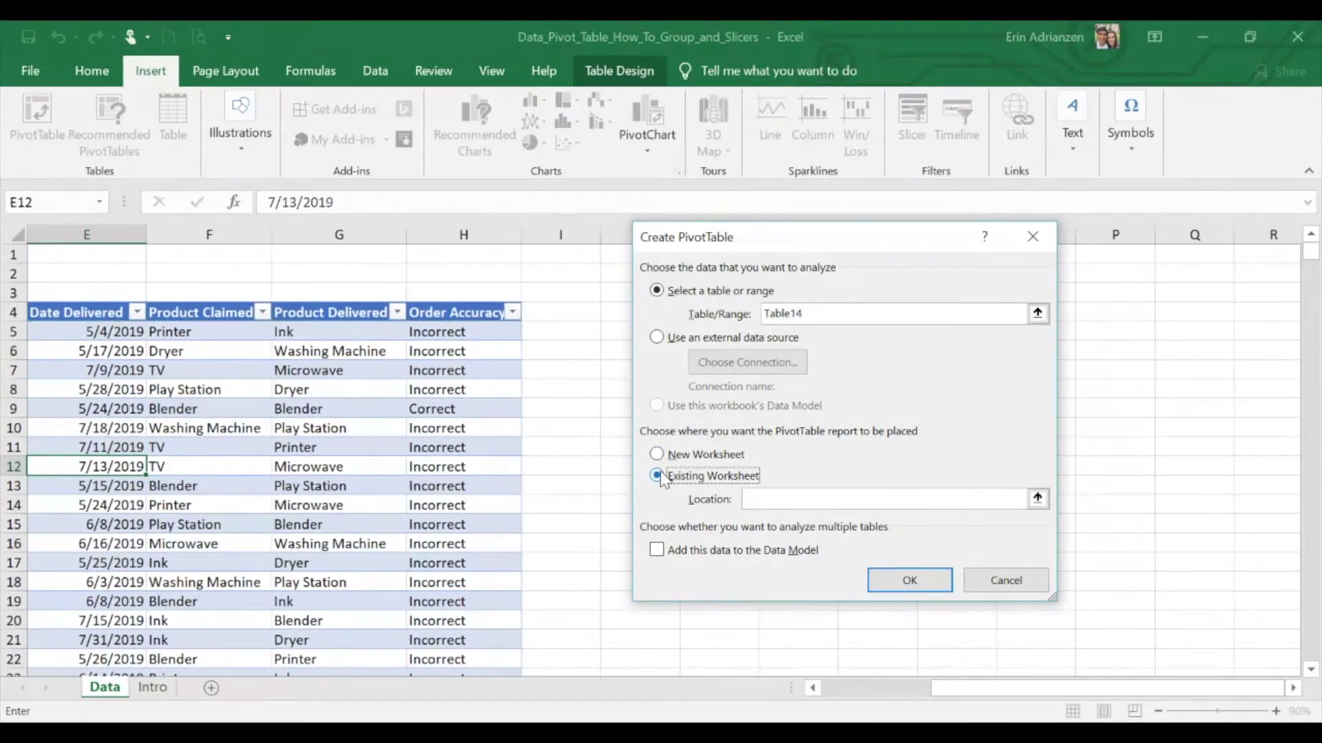
drag(879, 238, 982, 253)
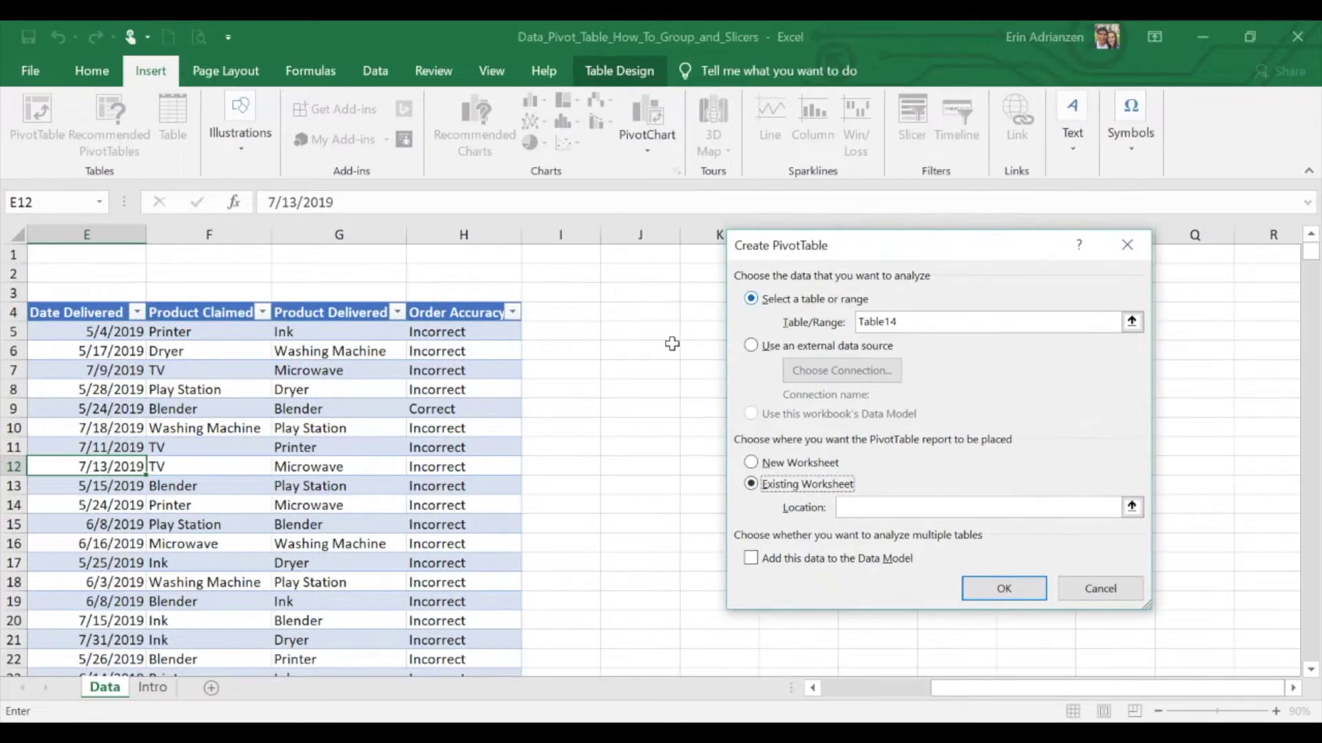
click(627, 313)
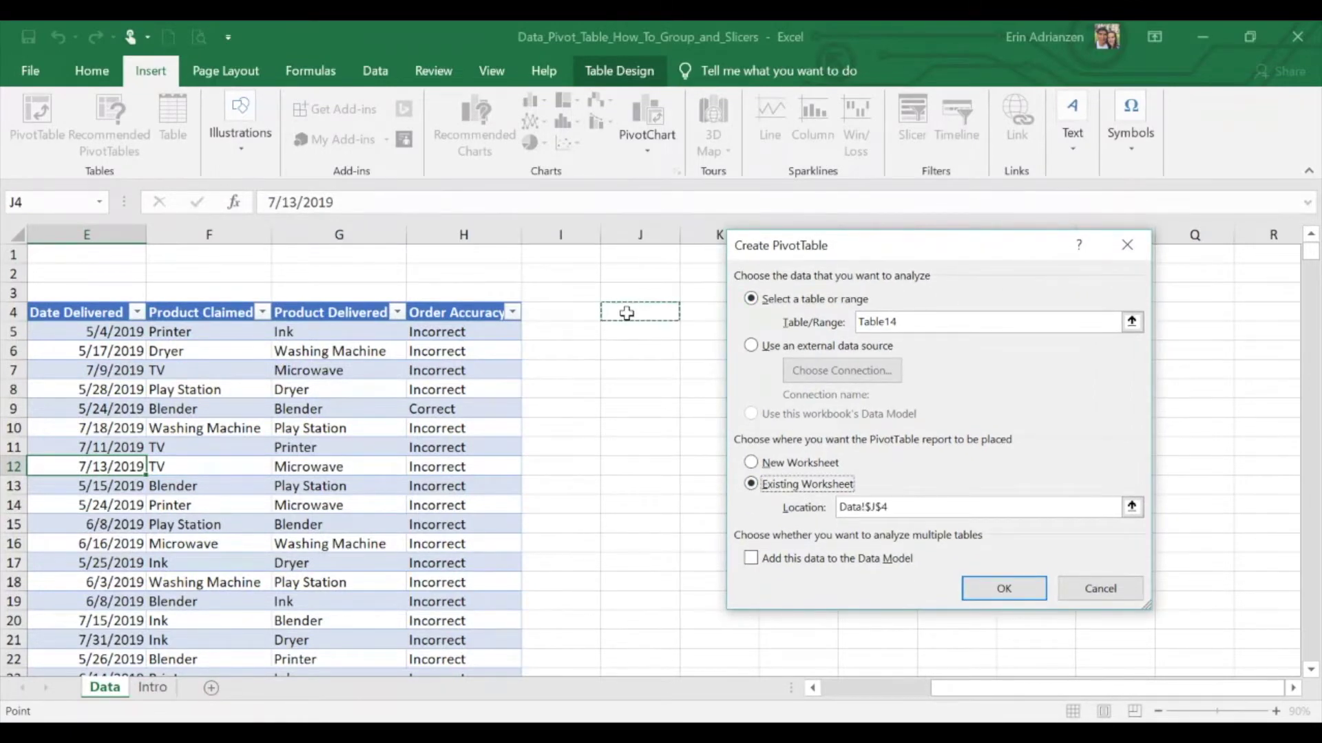
click(1019, 593)
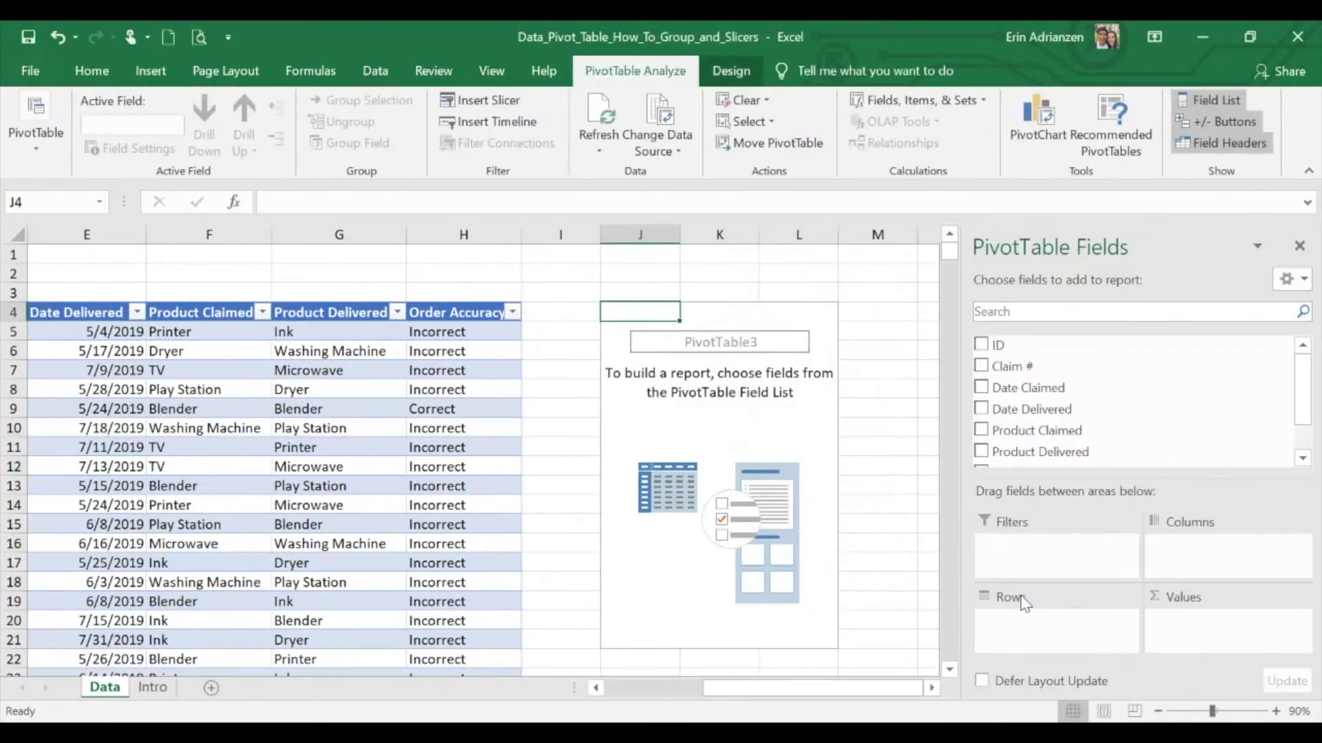
Put Product Delivered in Rows and Values, and Order Accuracy in Columns
scroll(848, 452, right, 2)
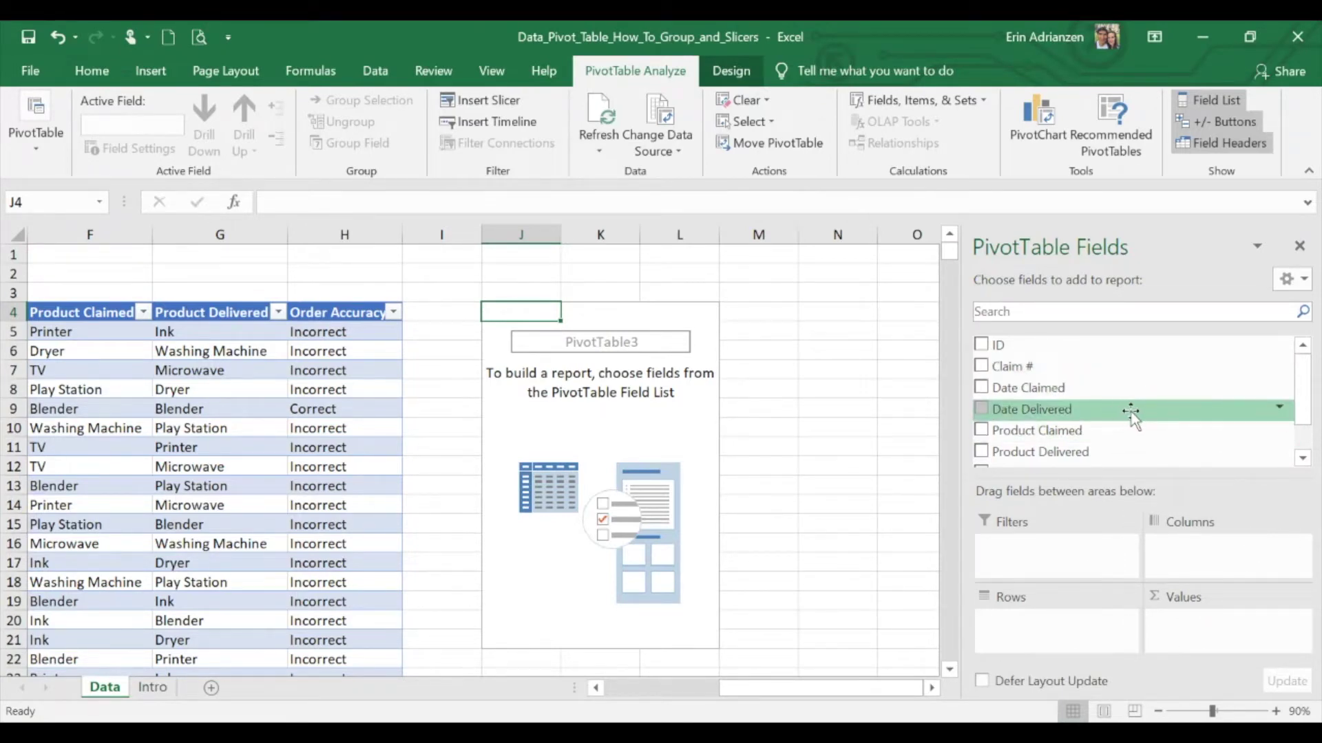
scroll(1133, 412, down, 1)
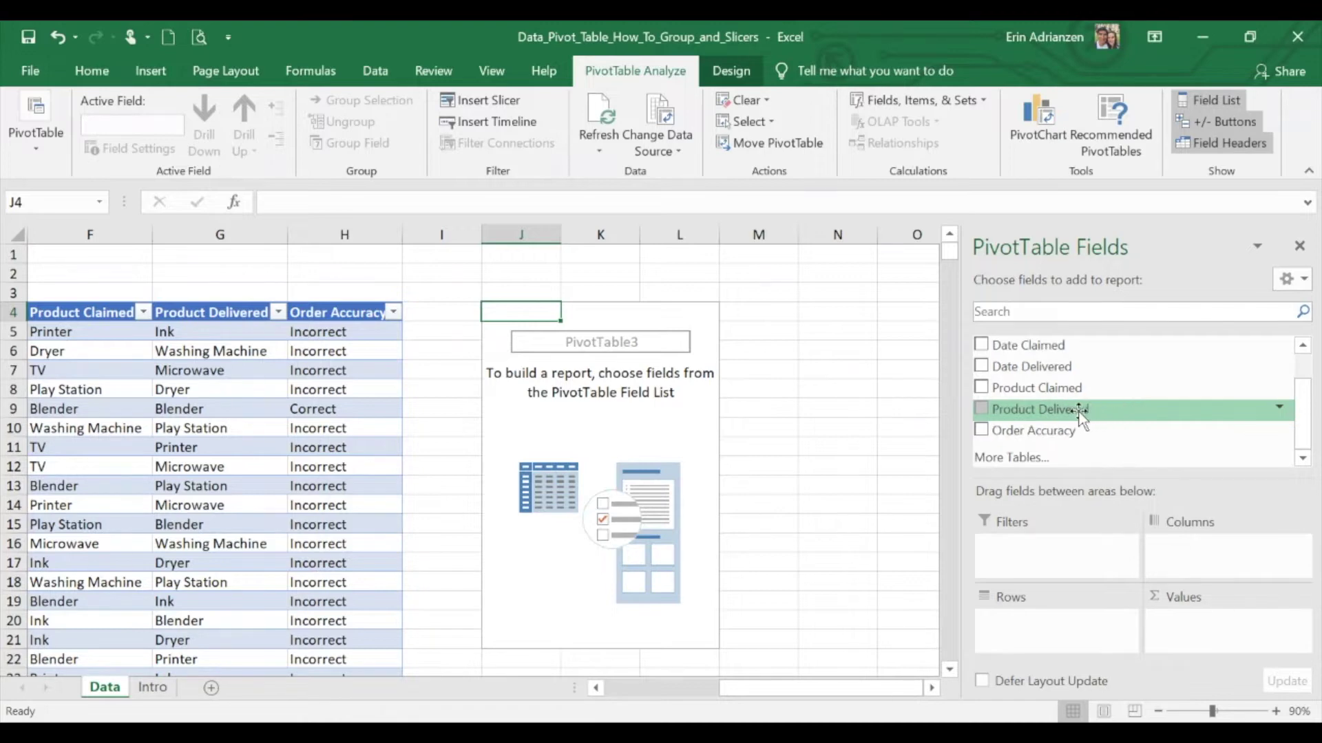
drag(1079, 411, 1074, 614)
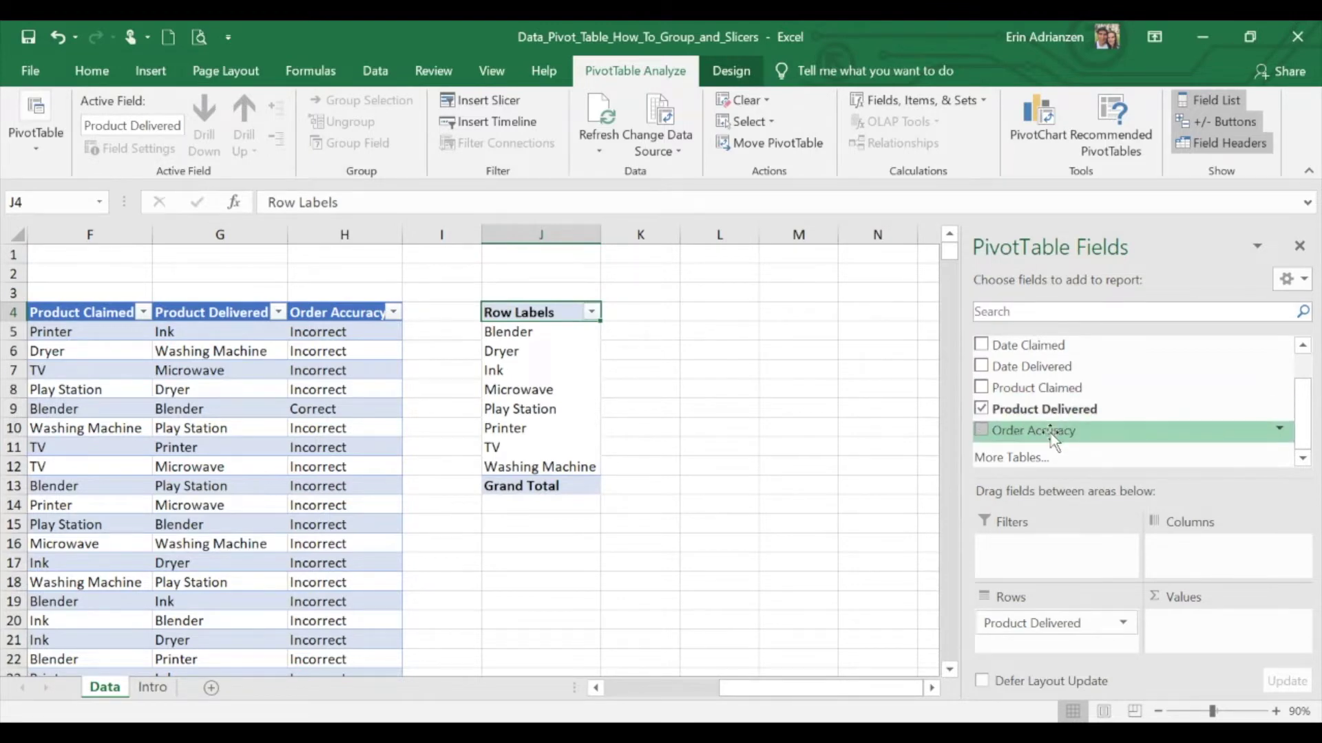
drag(1050, 432, 1168, 542)
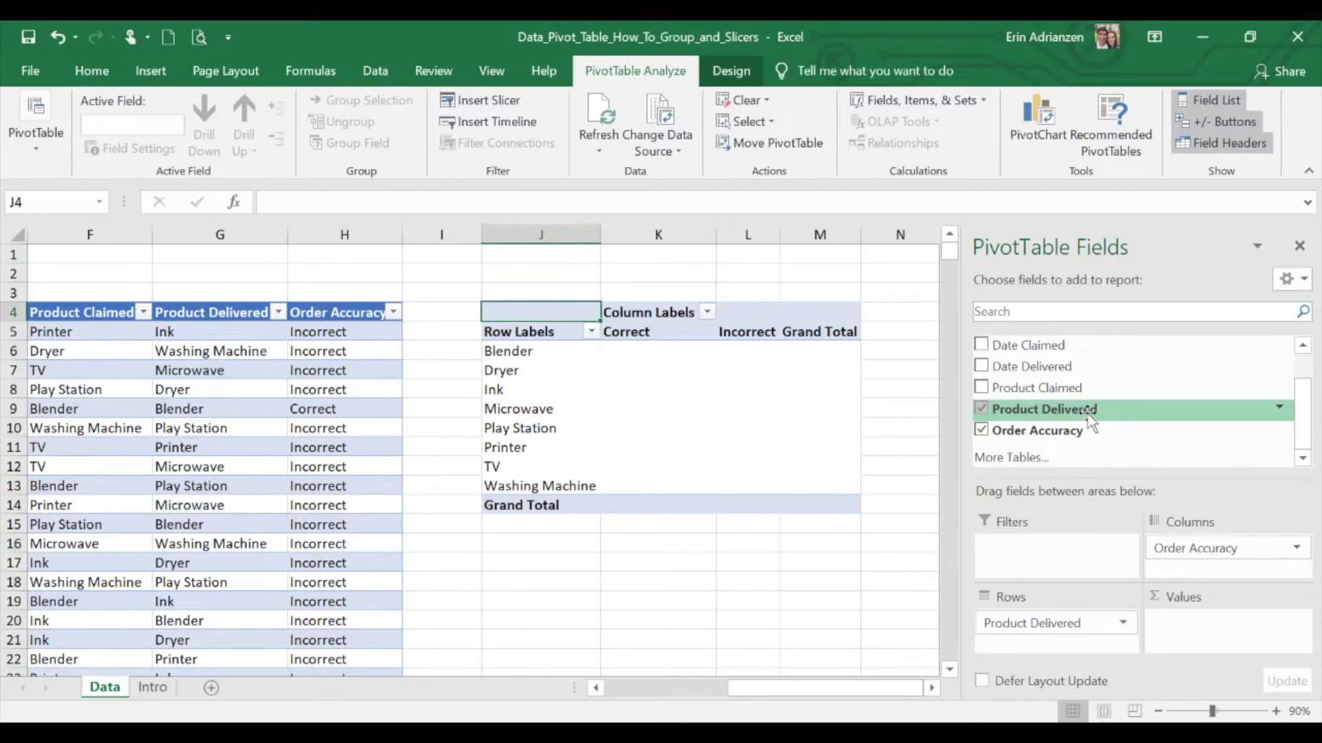
drag(1090, 421, 1223, 634)
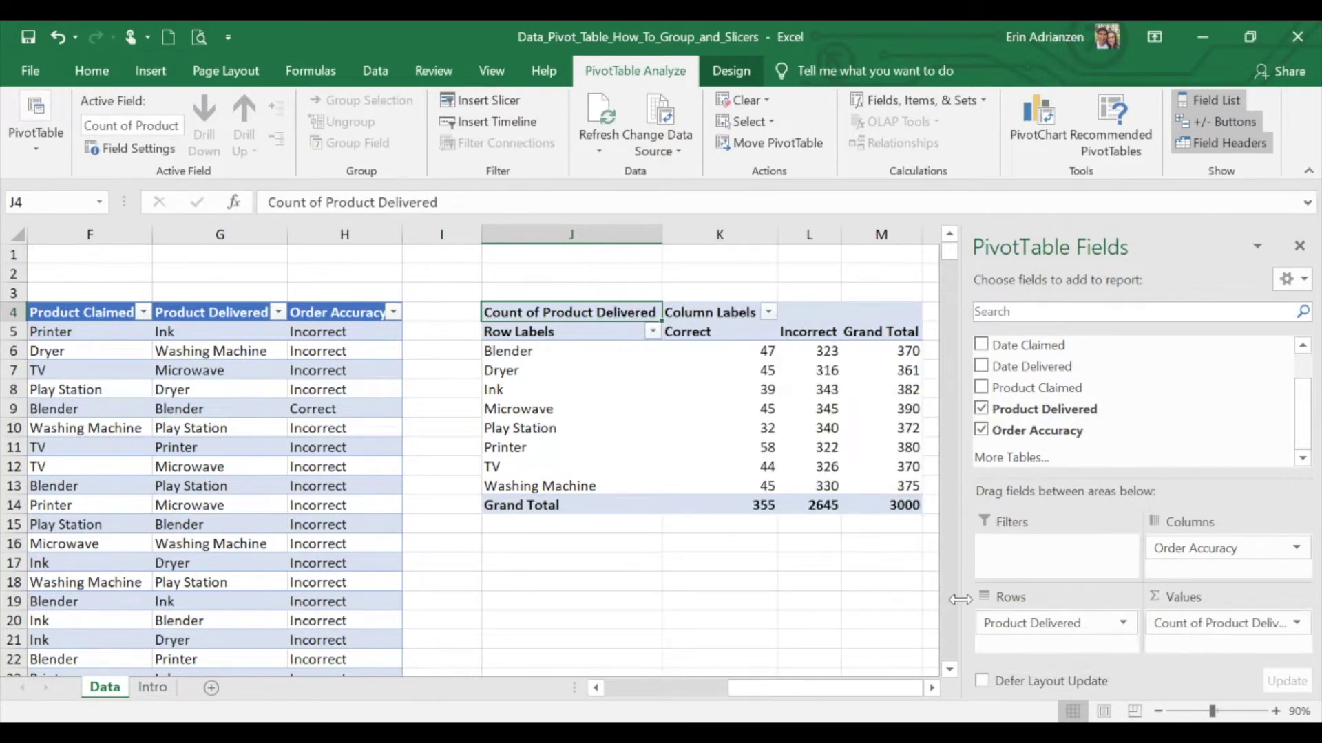
scroll(781, 546, right, 2)
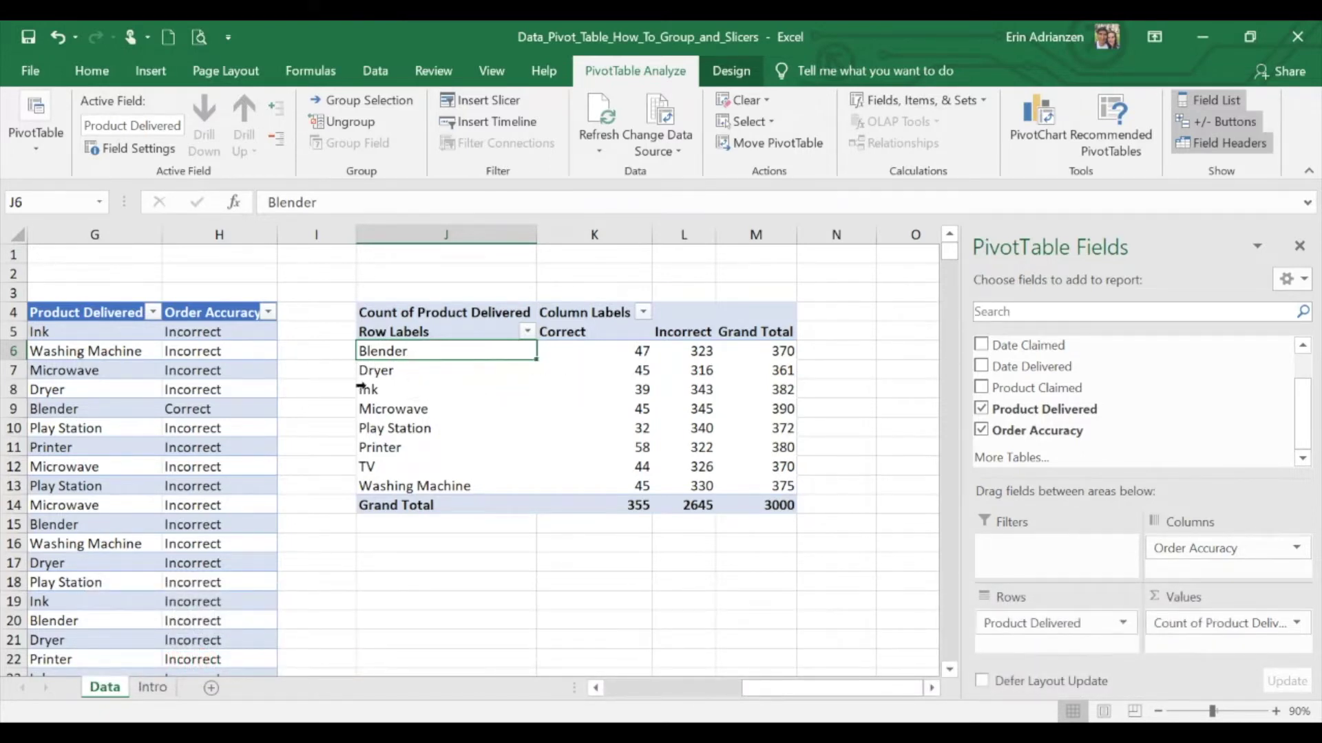
Reorder the pivot rows so Microwave follows Blender and Washing Machine follows Dryer
click(389, 409)
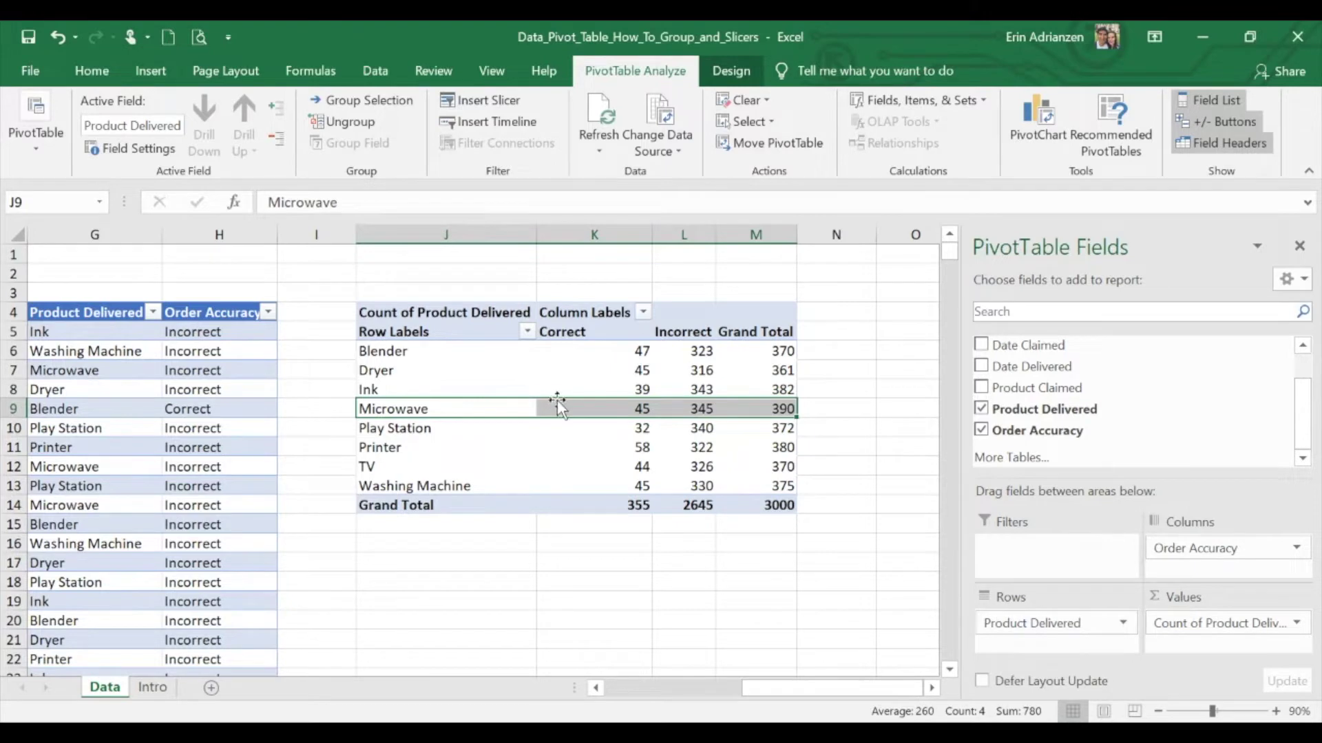
drag(556, 399, 560, 356)
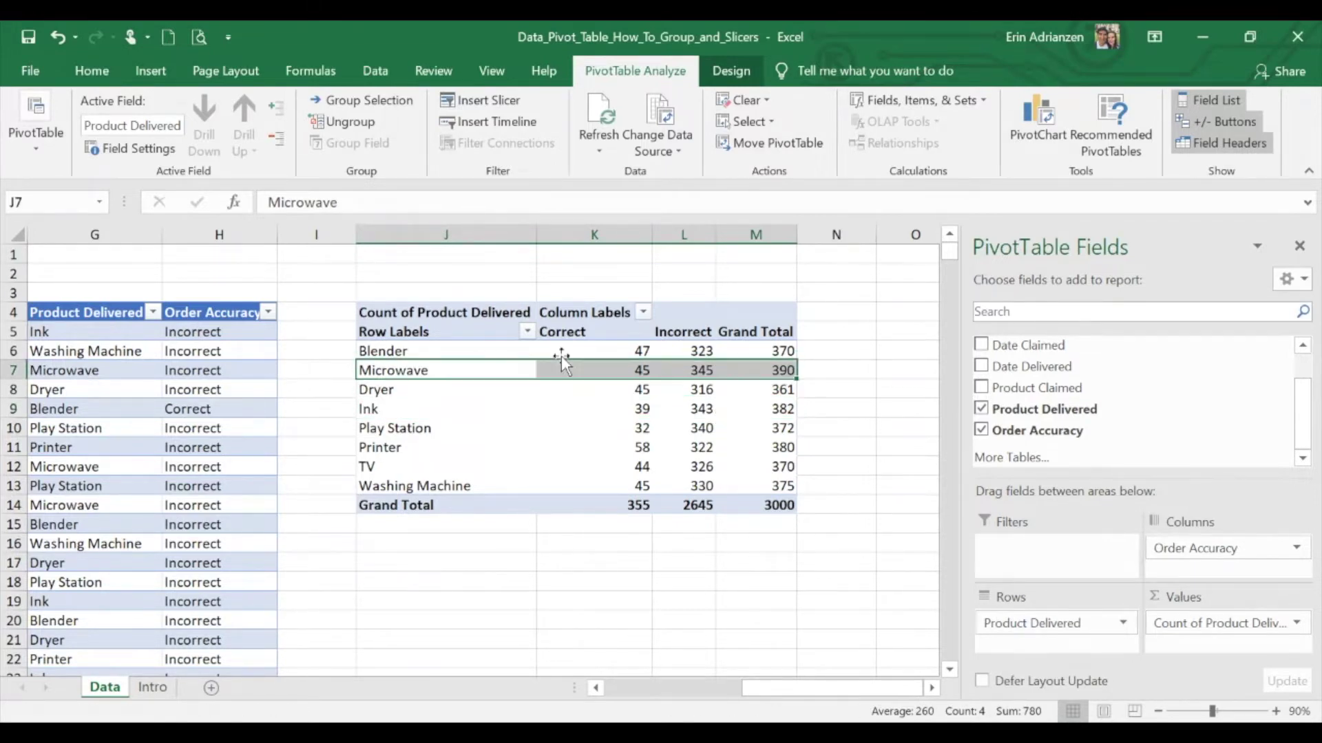
click(435, 360)
drag(435, 359, 437, 365)
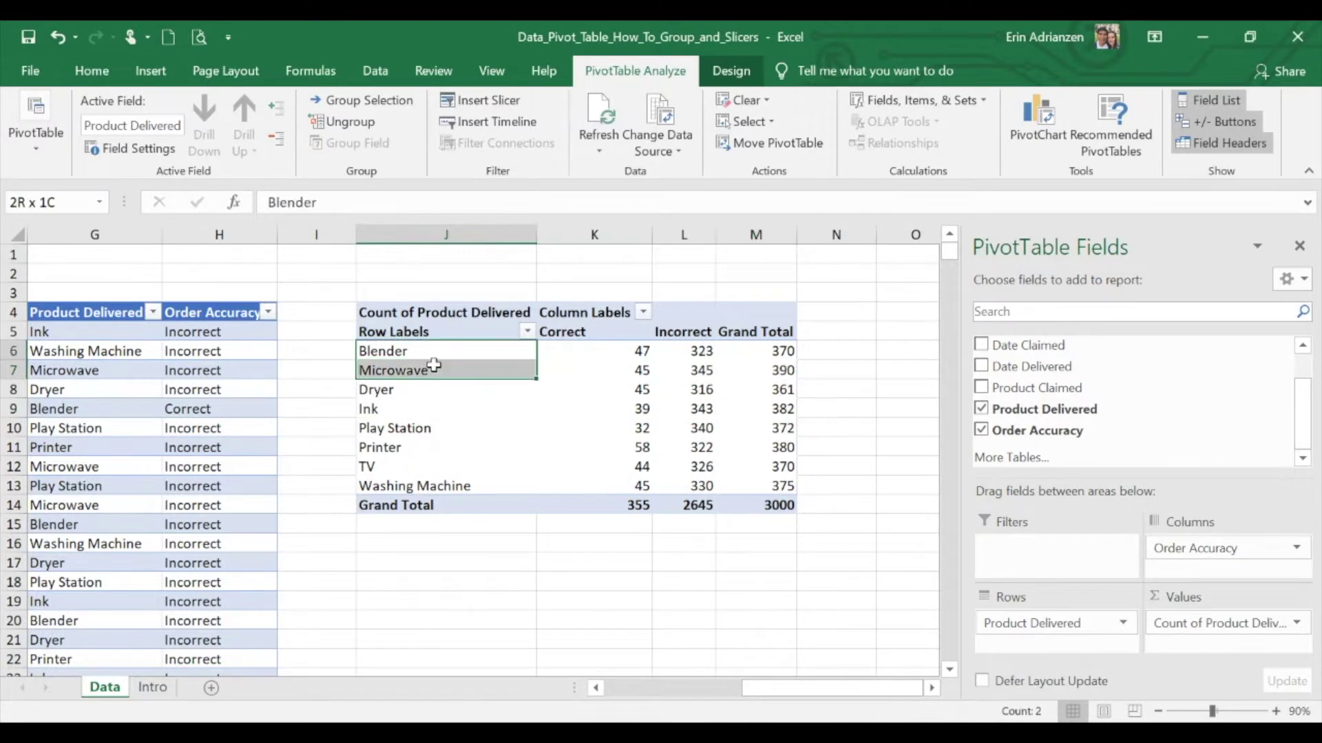
click(371, 391)
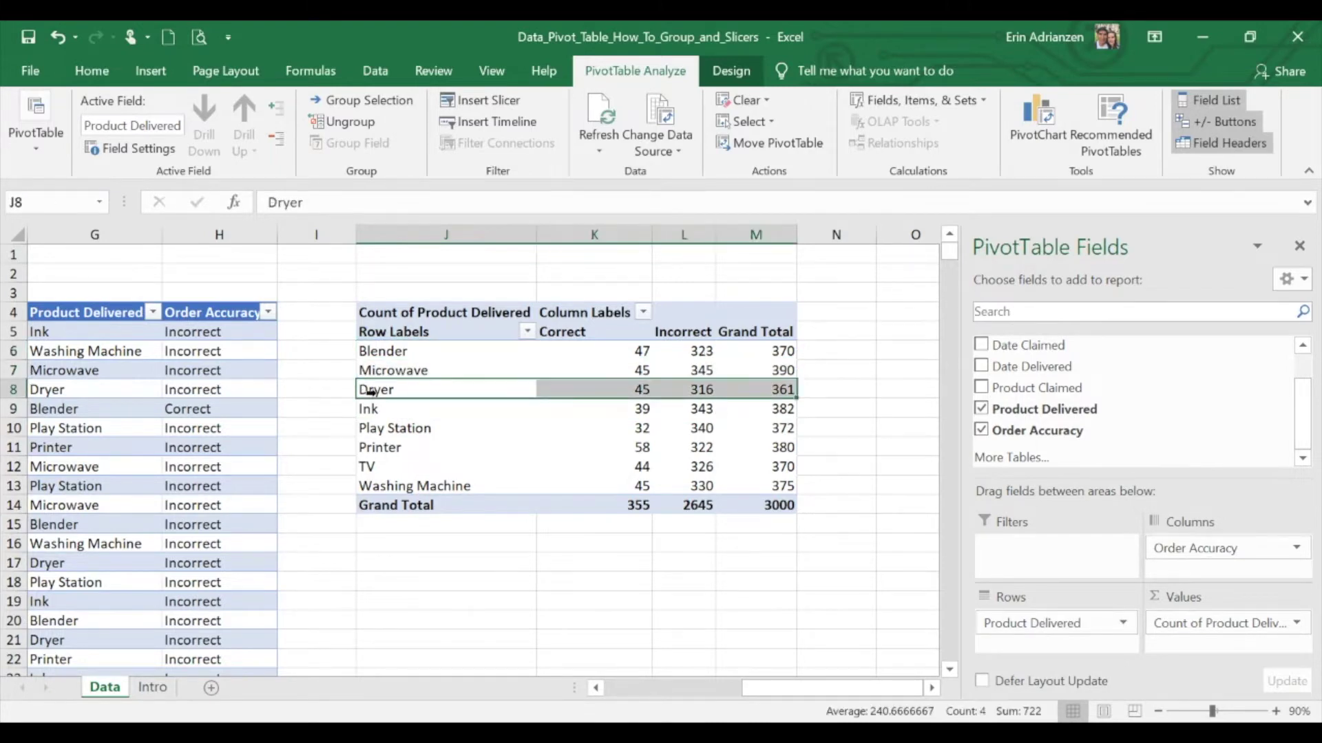
click(444, 486)
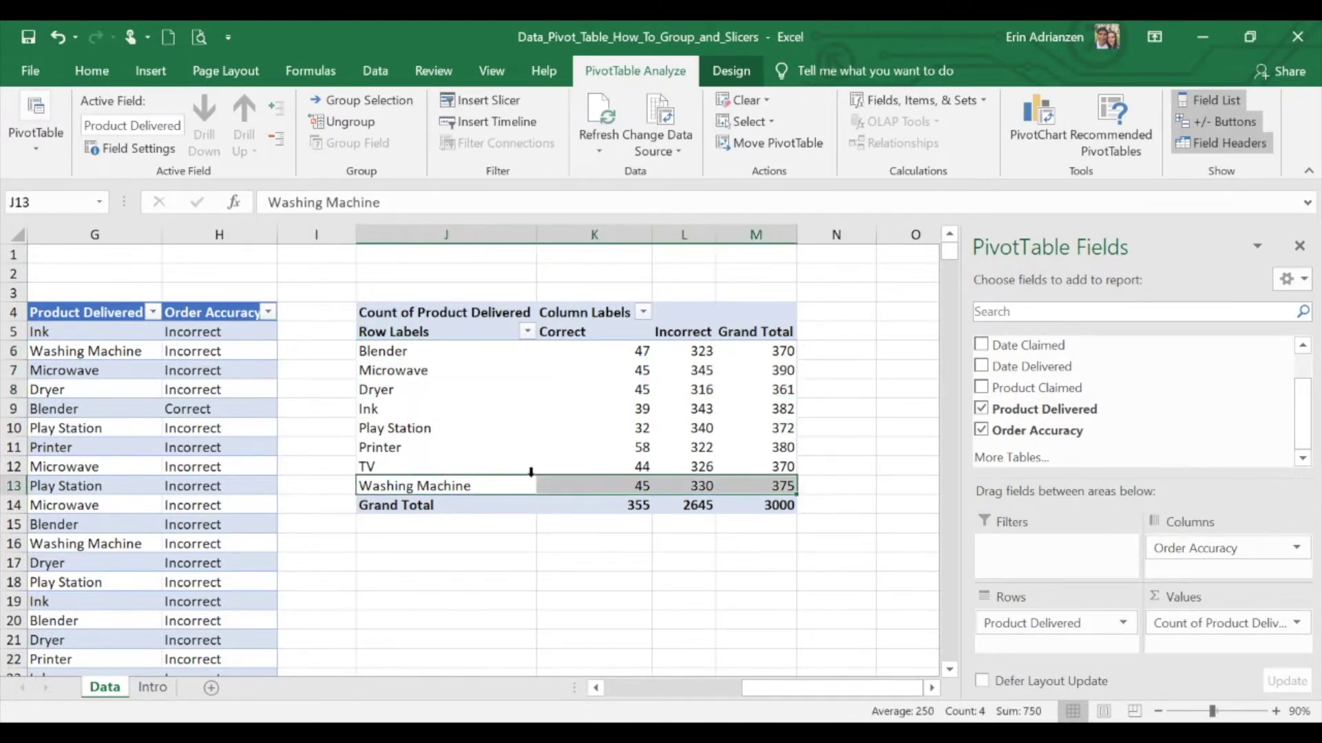
drag(512, 475, 576, 453)
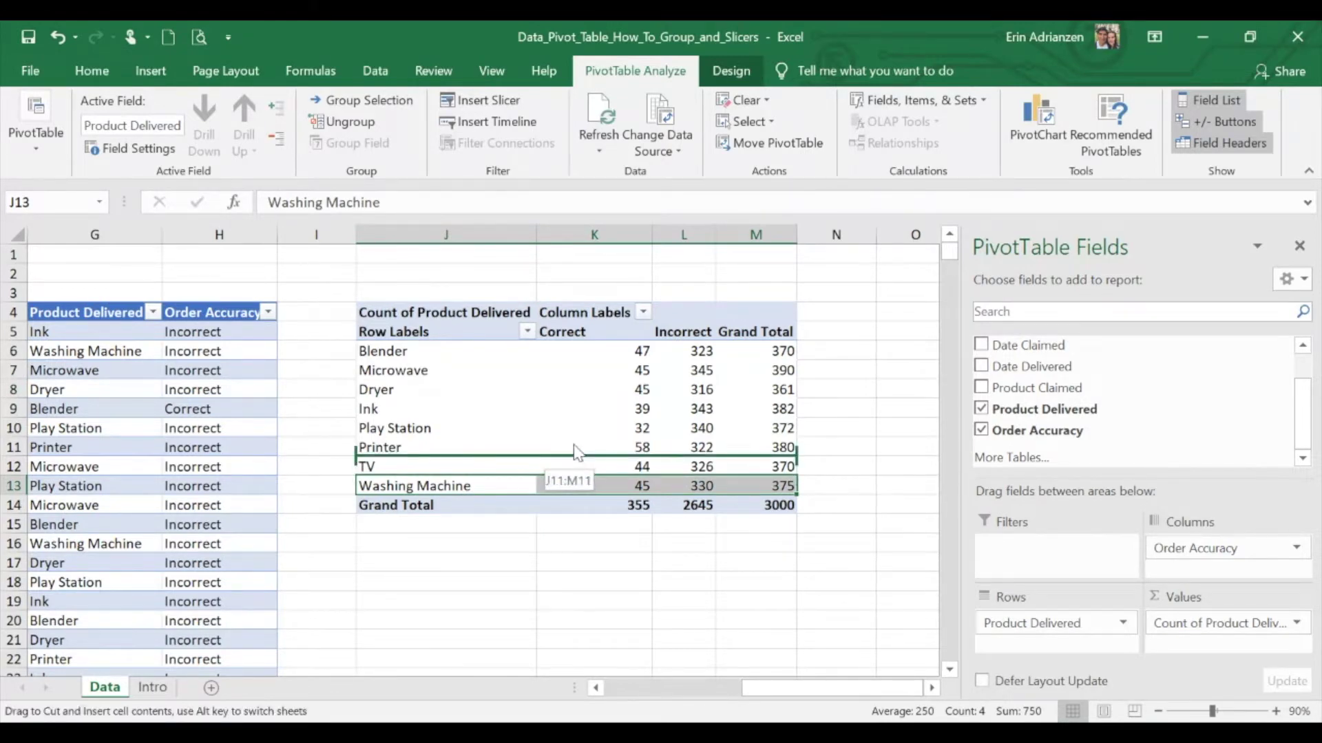
drag(577, 452, 564, 393)
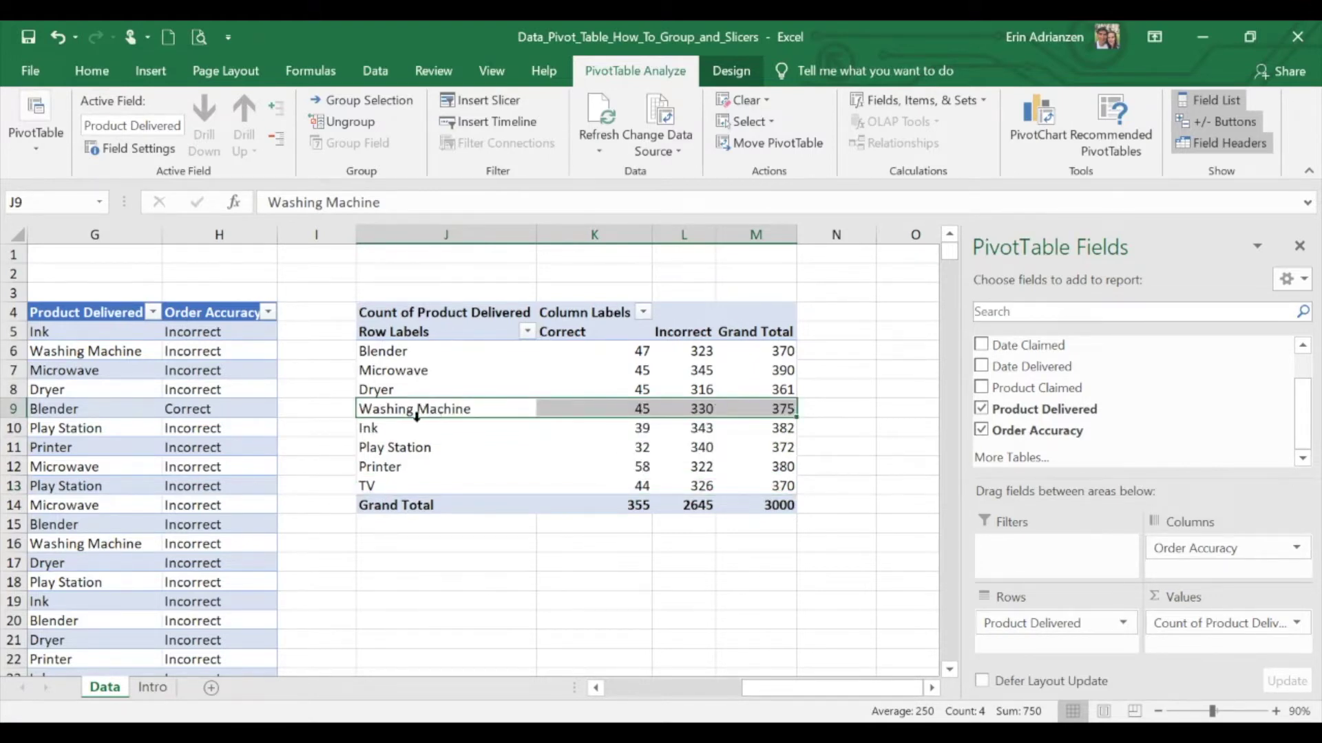
Move Printer directly below Ink, leaving Play Station and TV paired at the end
click(387, 427)
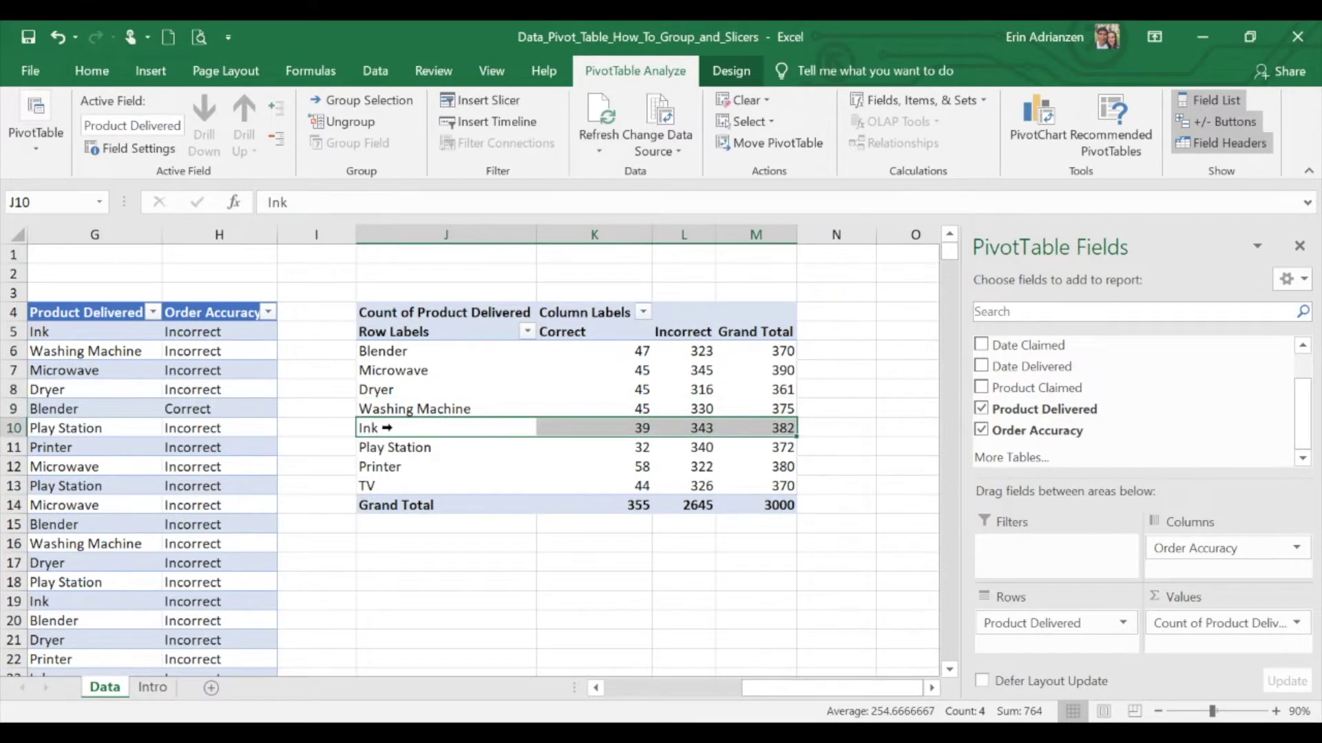
click(379, 466)
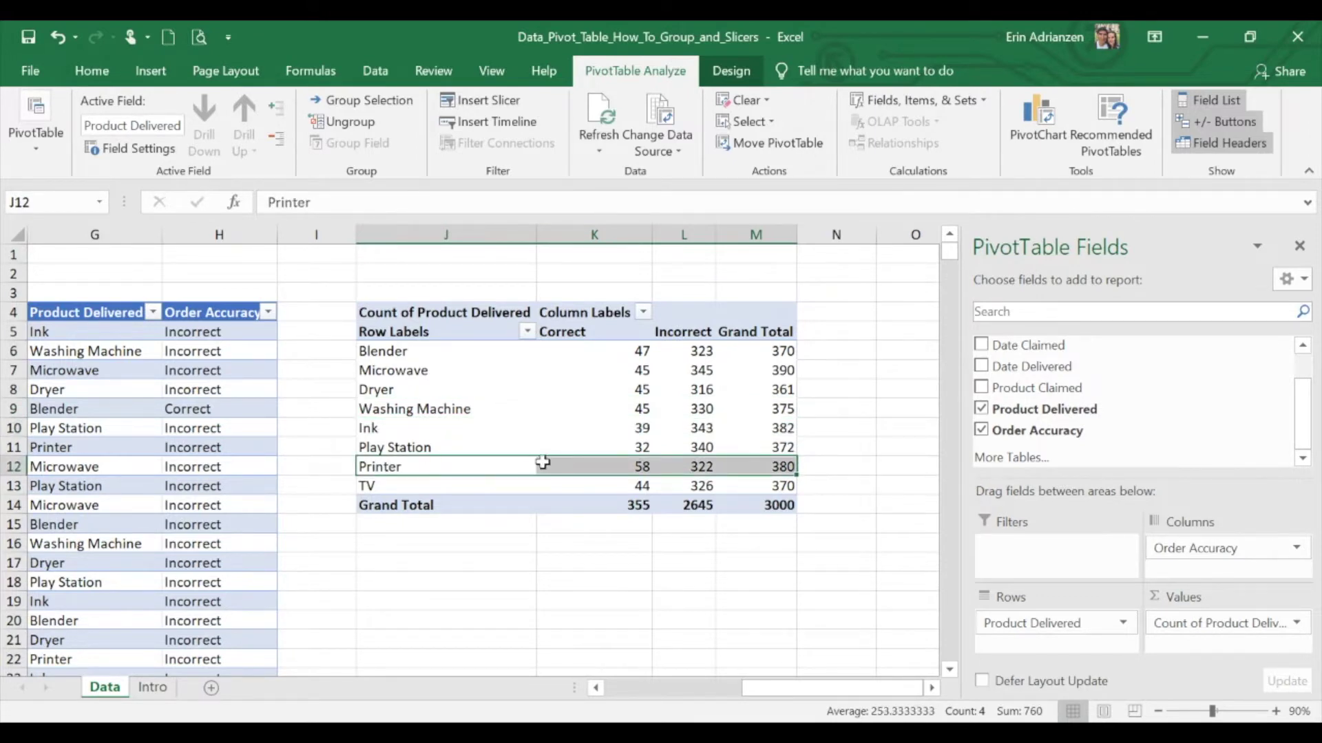
drag(556, 457, 556, 432)
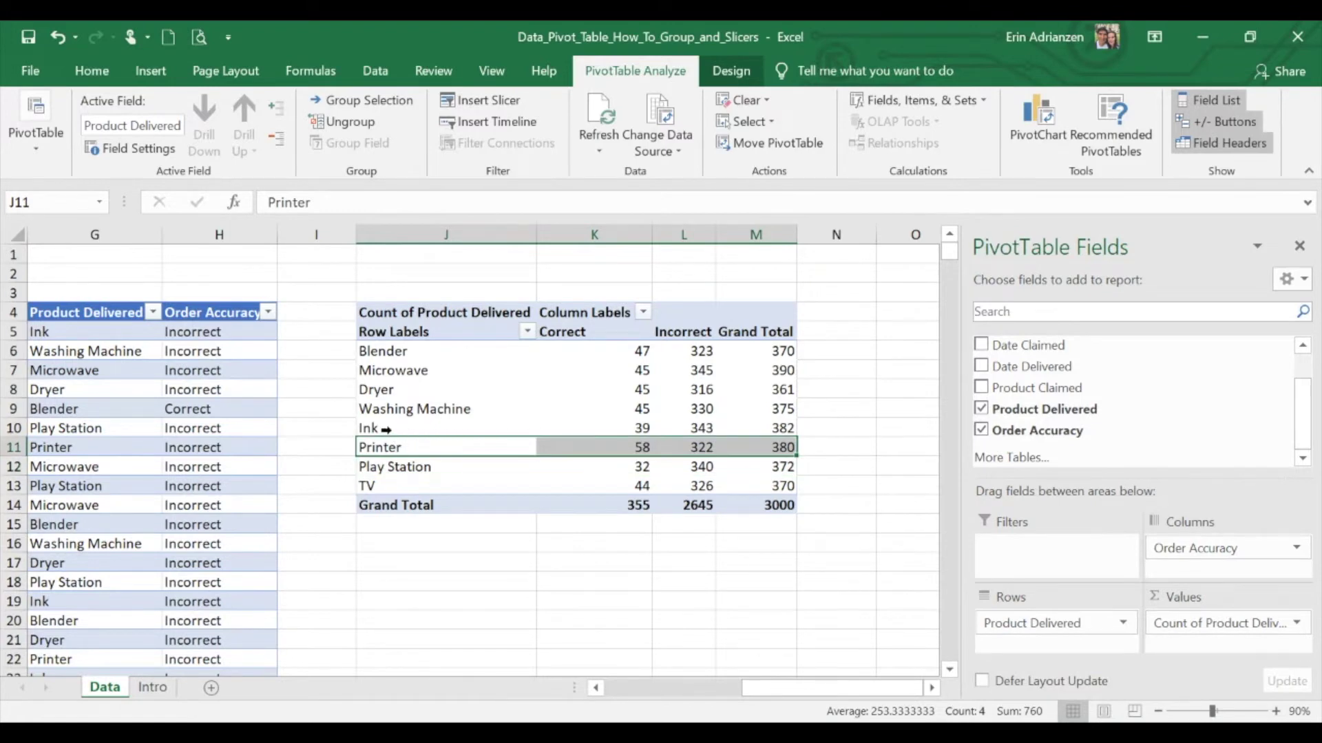
drag(385, 430, 385, 439)
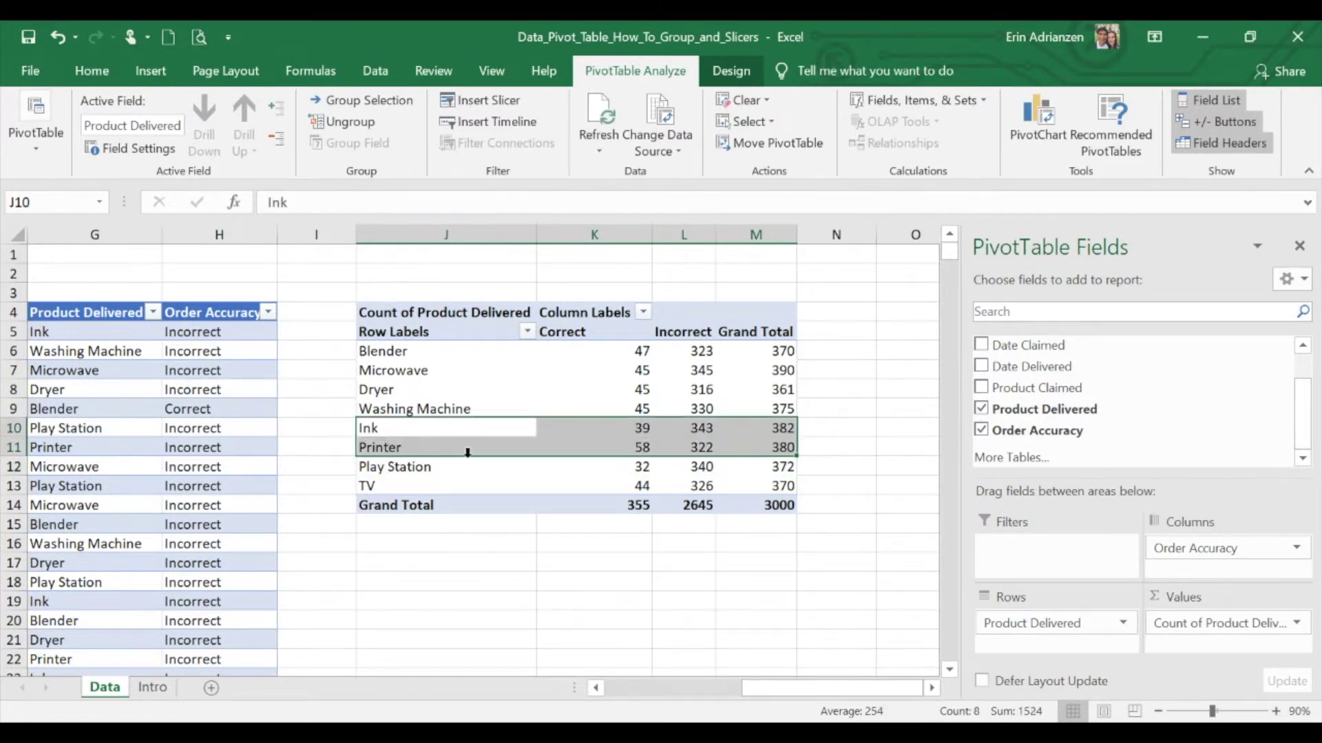
click(389, 467)
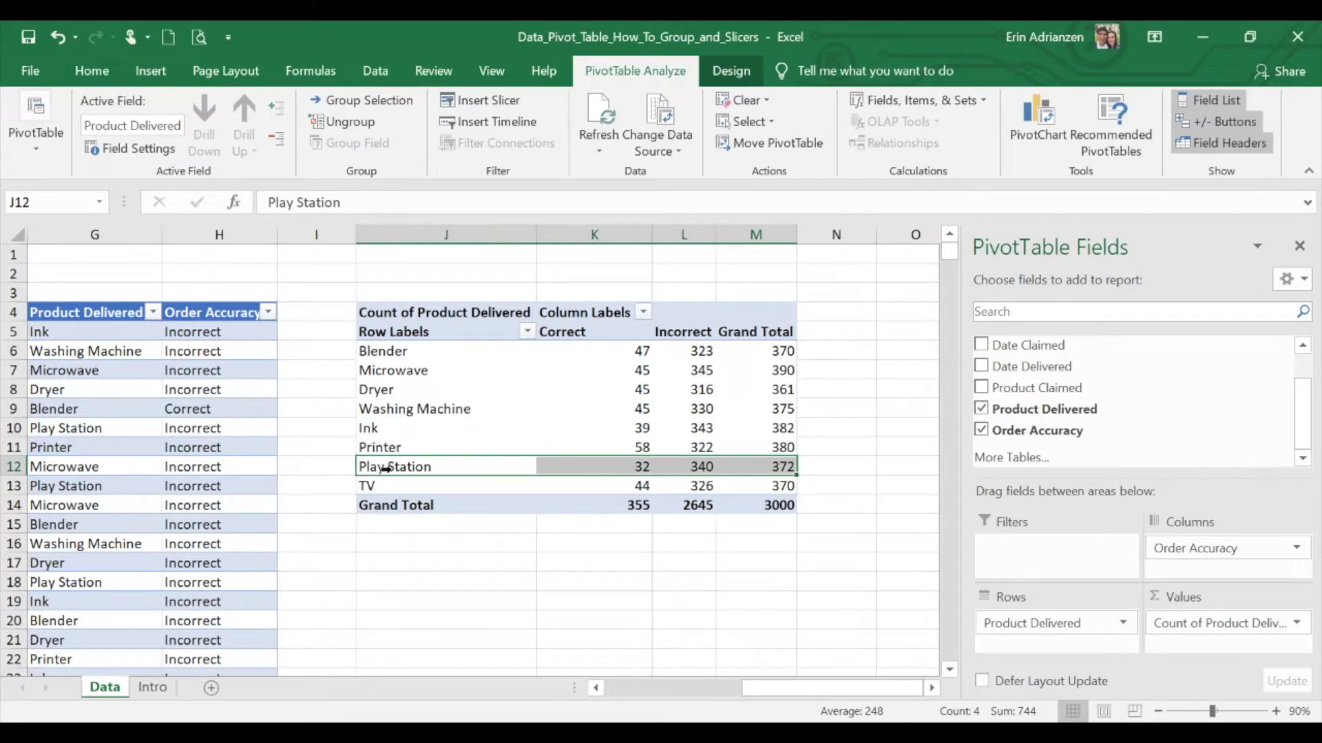
drag(387, 468, 386, 485)
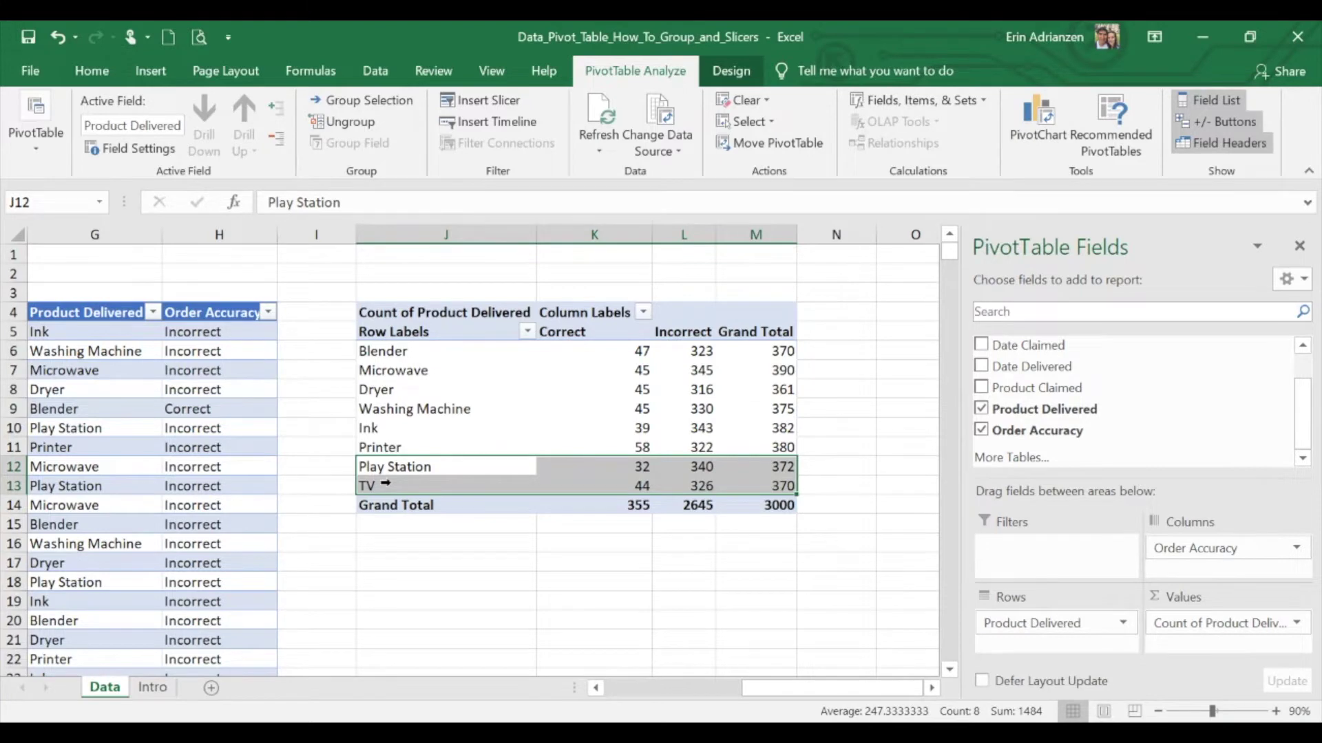
Group Blender and Microwave and name the group Kitchen
click(483, 529)
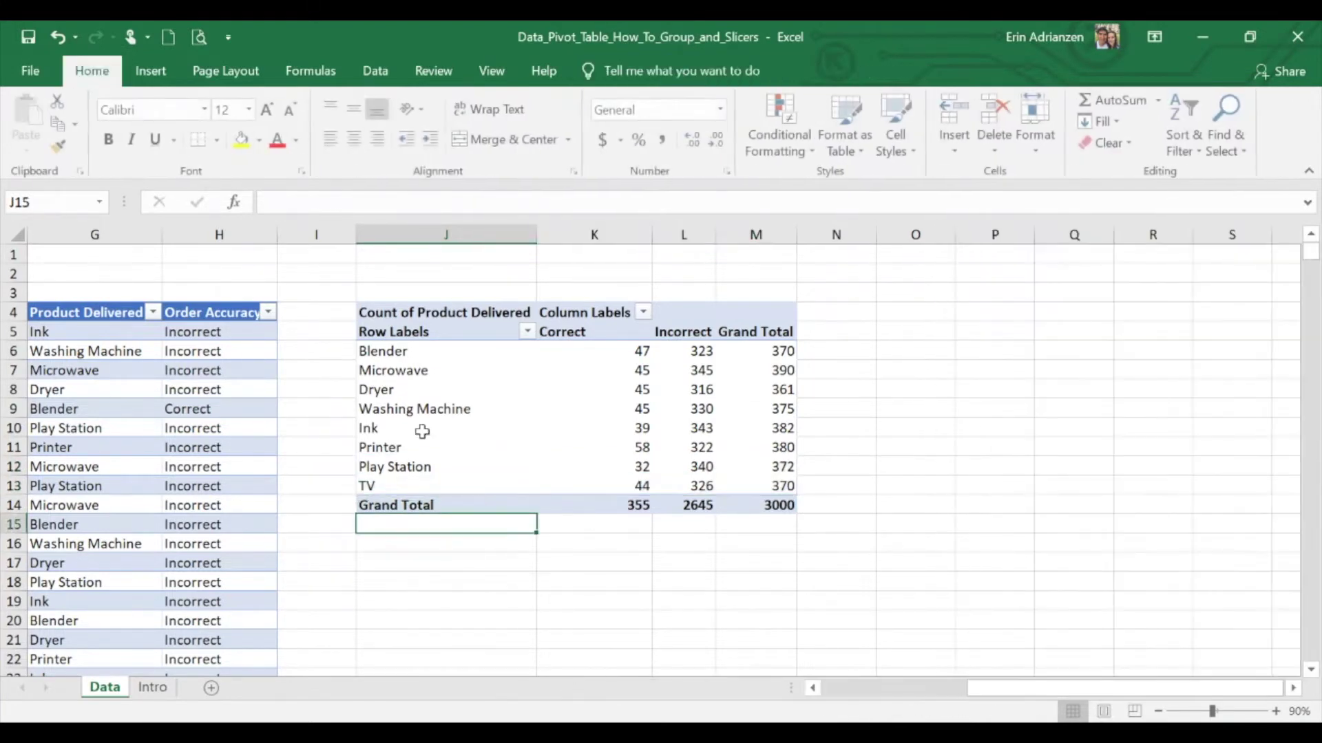
drag(371, 350, 413, 357)
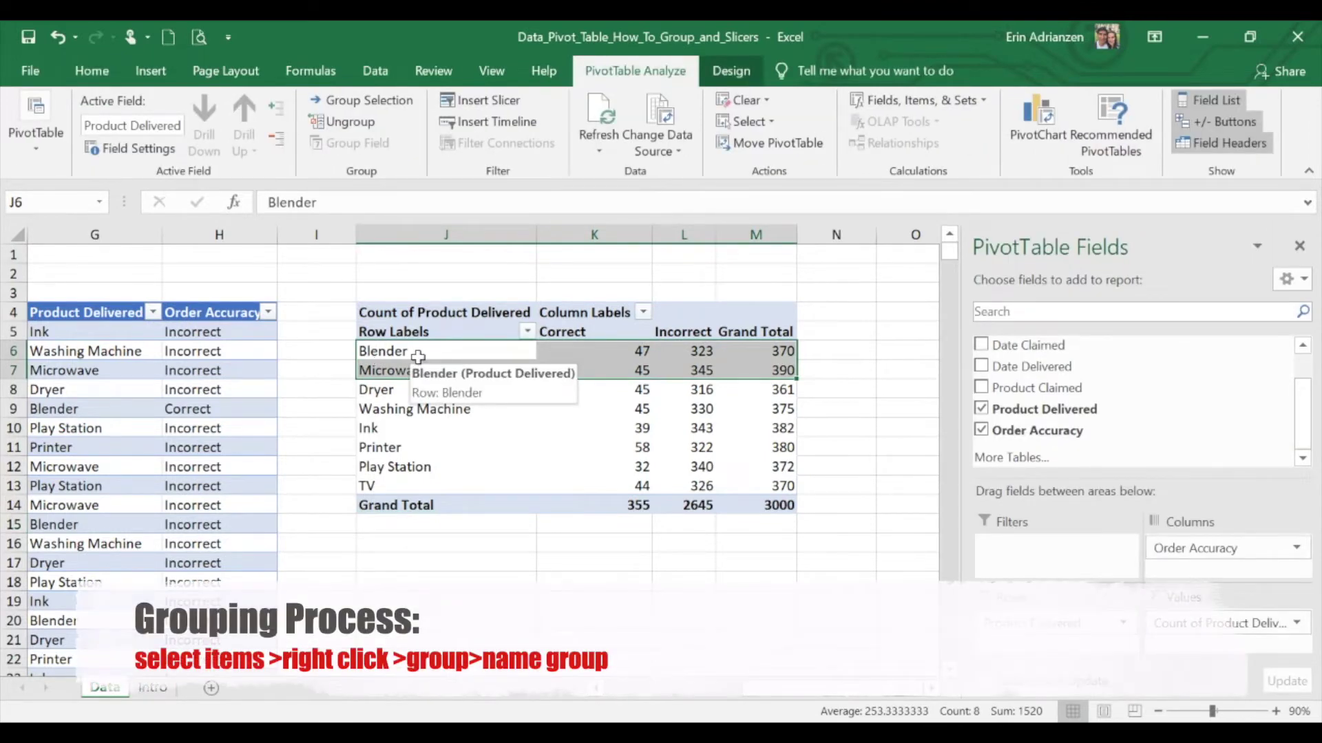
right_click(417, 356)
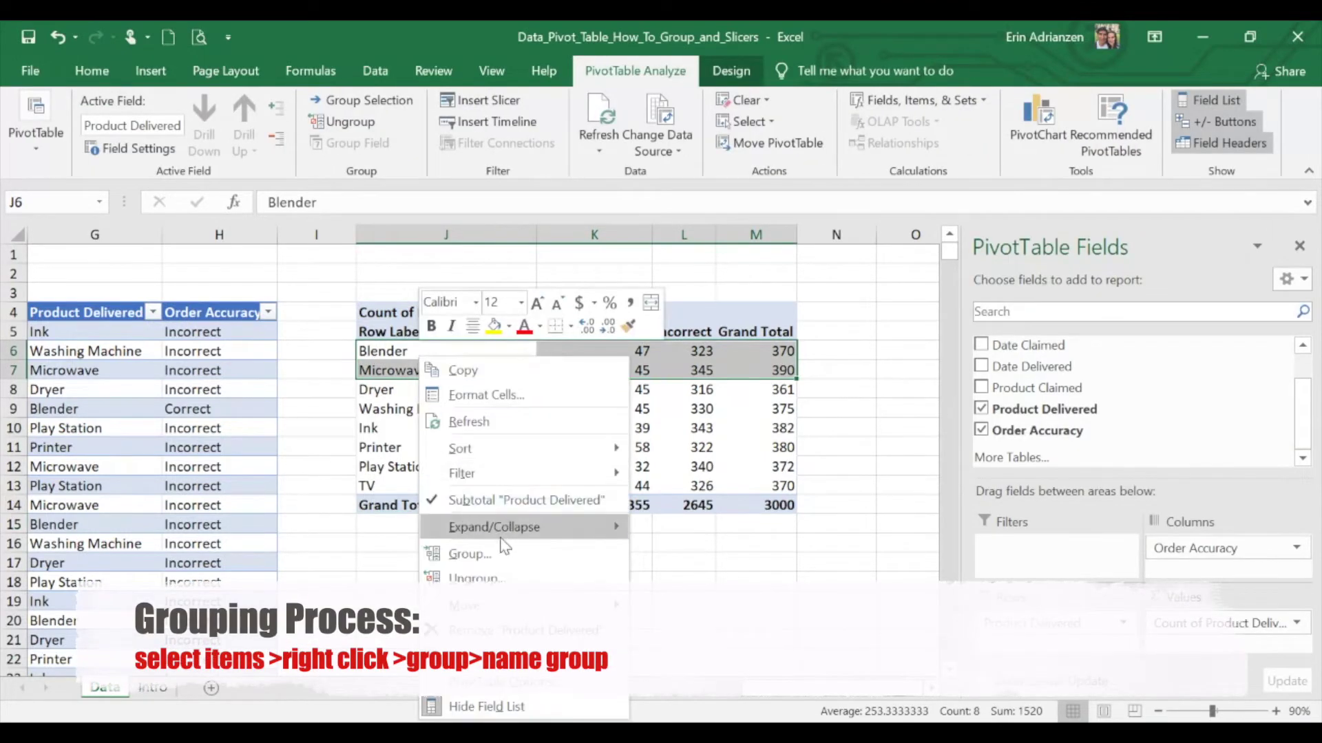
click(475, 554)
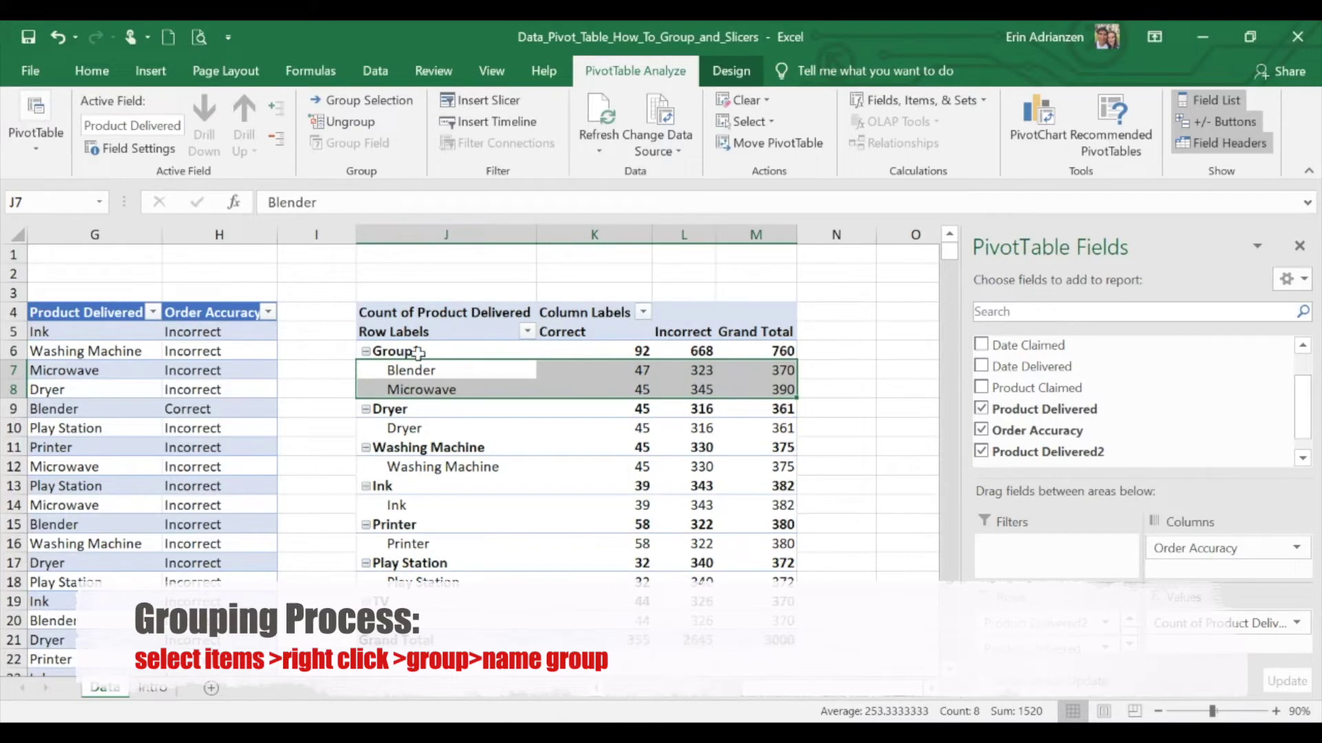
drag(314, 201, 253, 208)
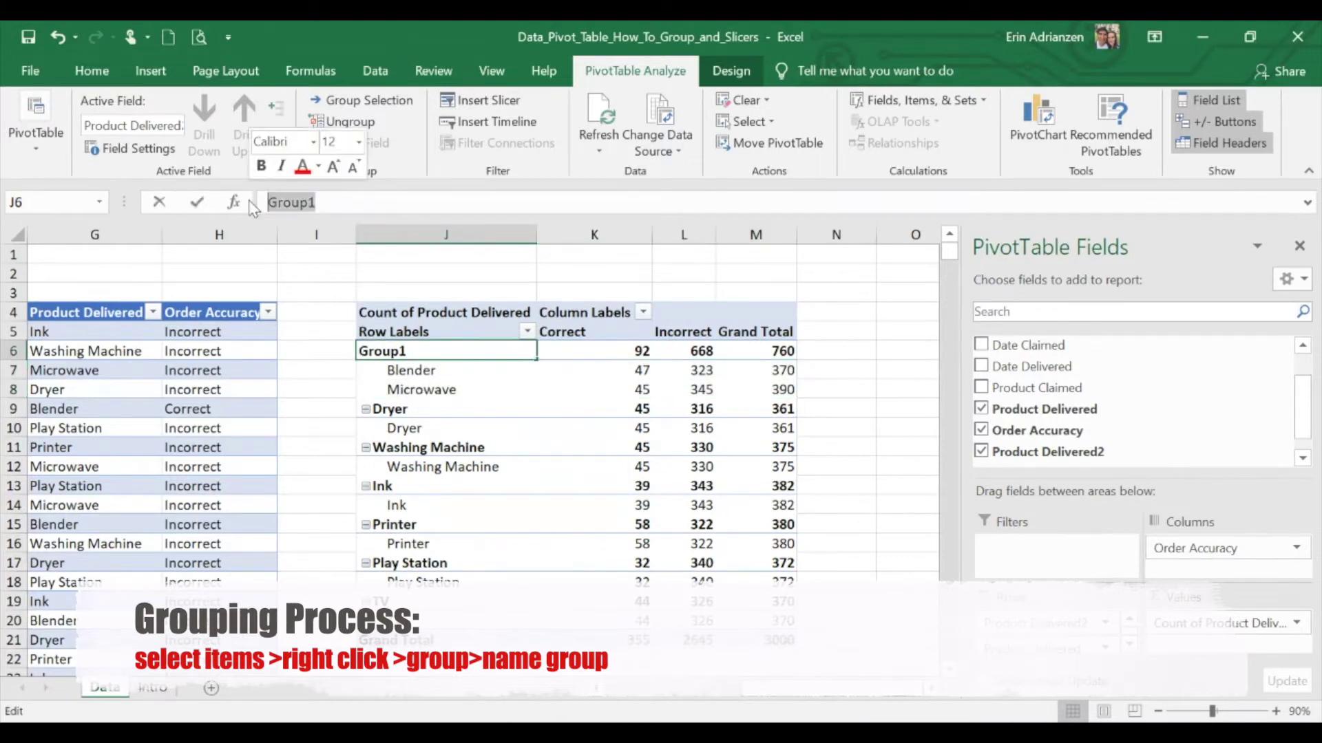
text(Kit)
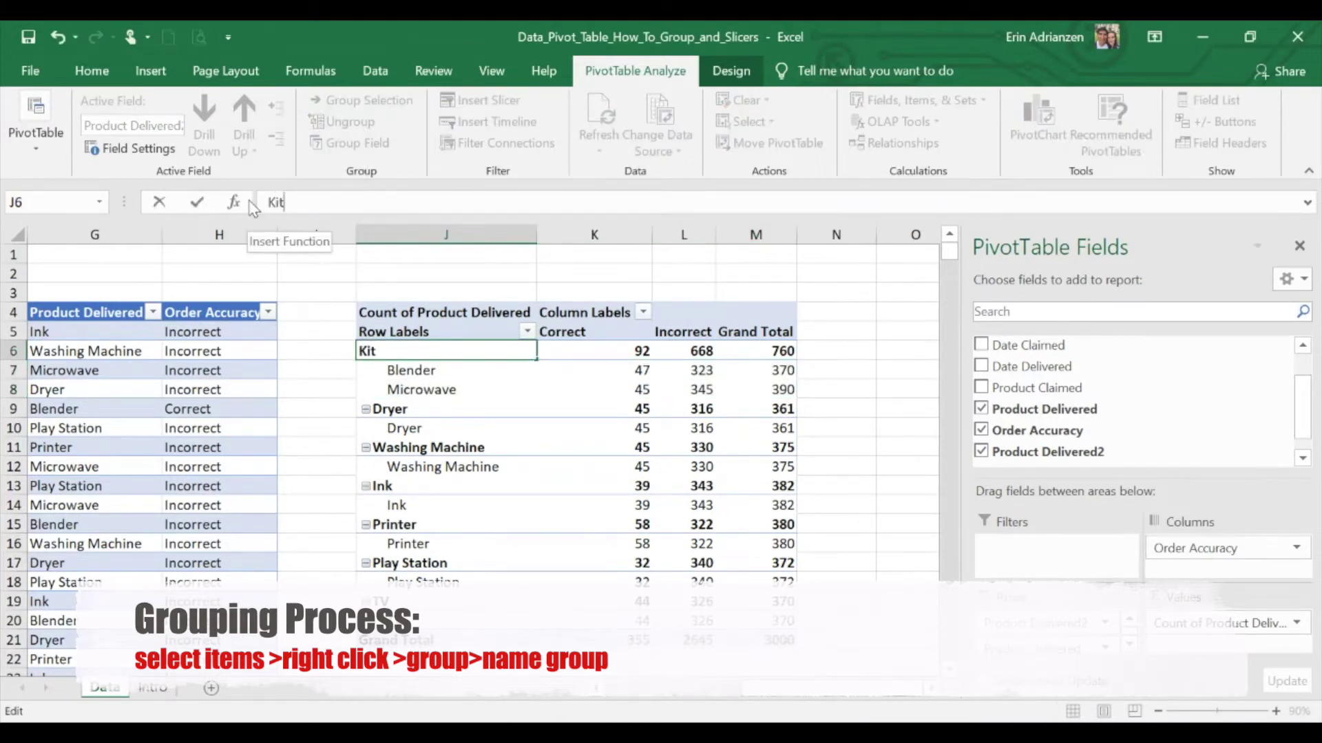
text(e)
text(hen)
key(Return)
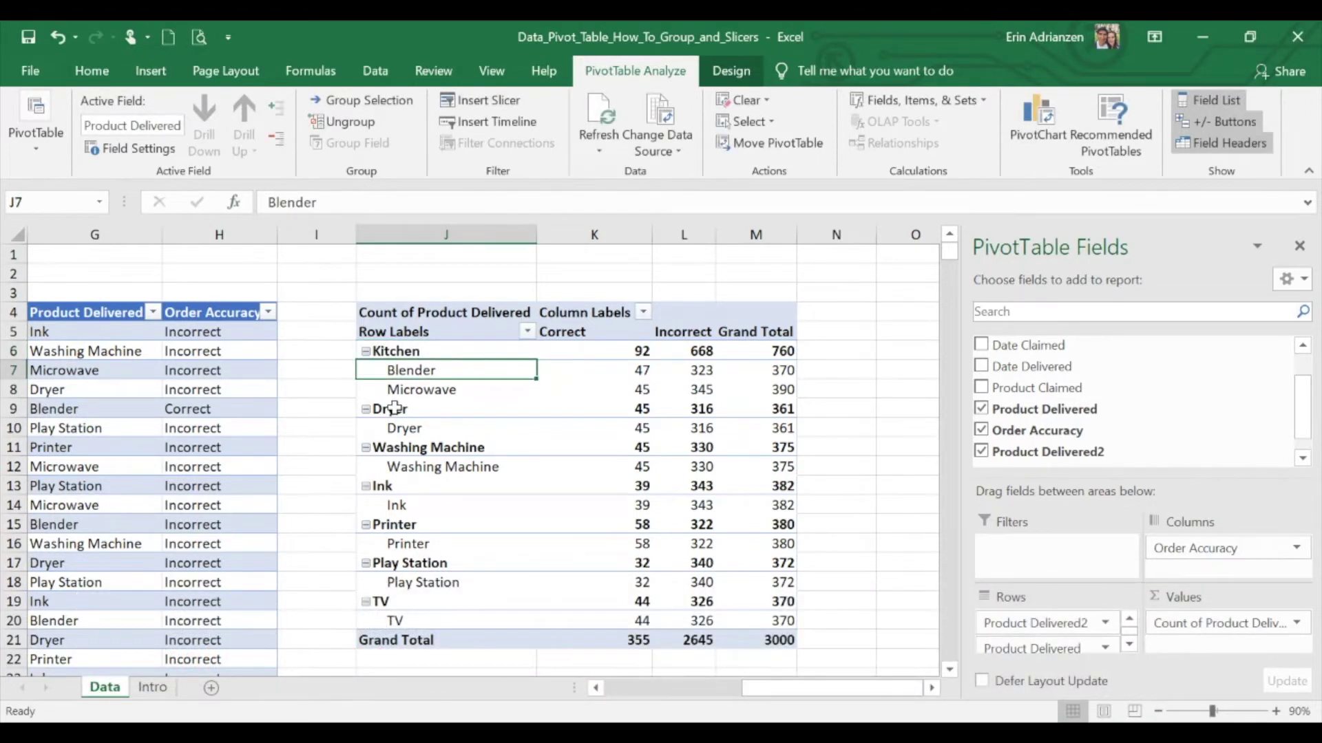
Group Dryer and Washing Machine and name the group Laundry
drag(393, 409, 410, 463)
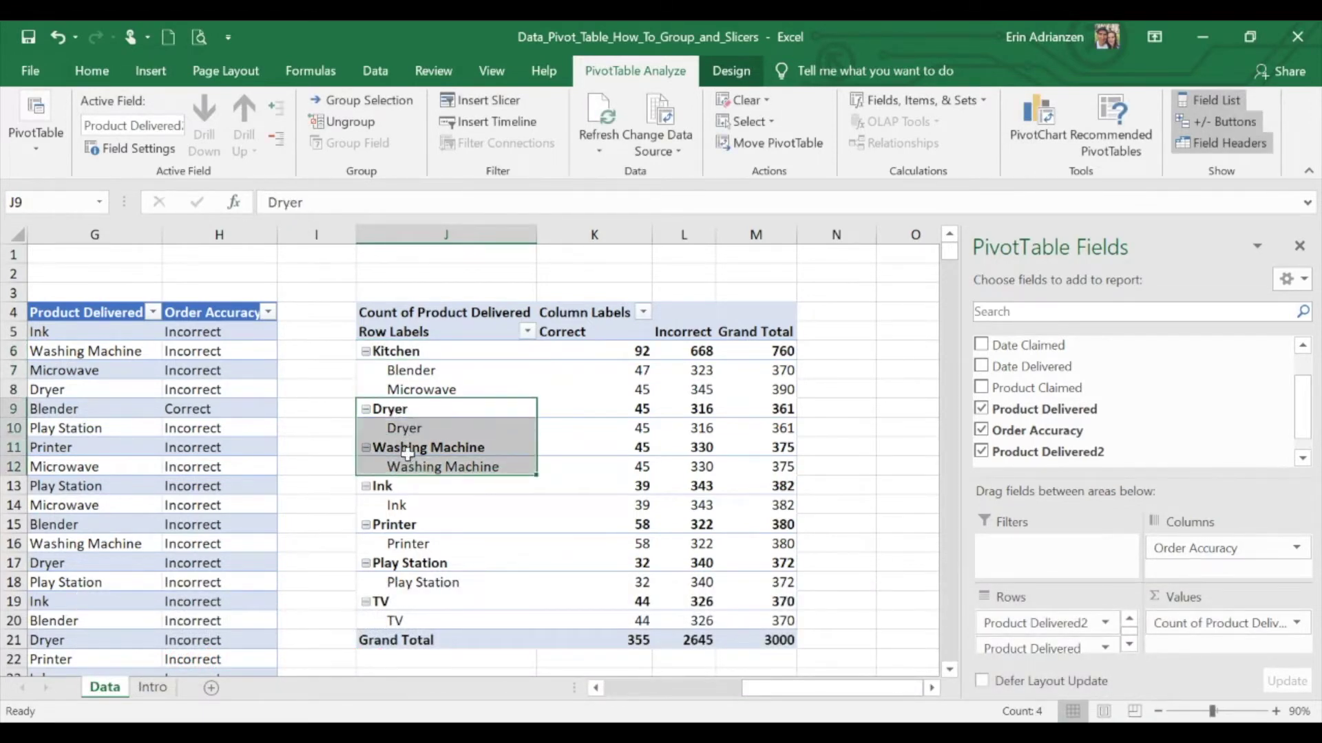
right_click(439, 435)
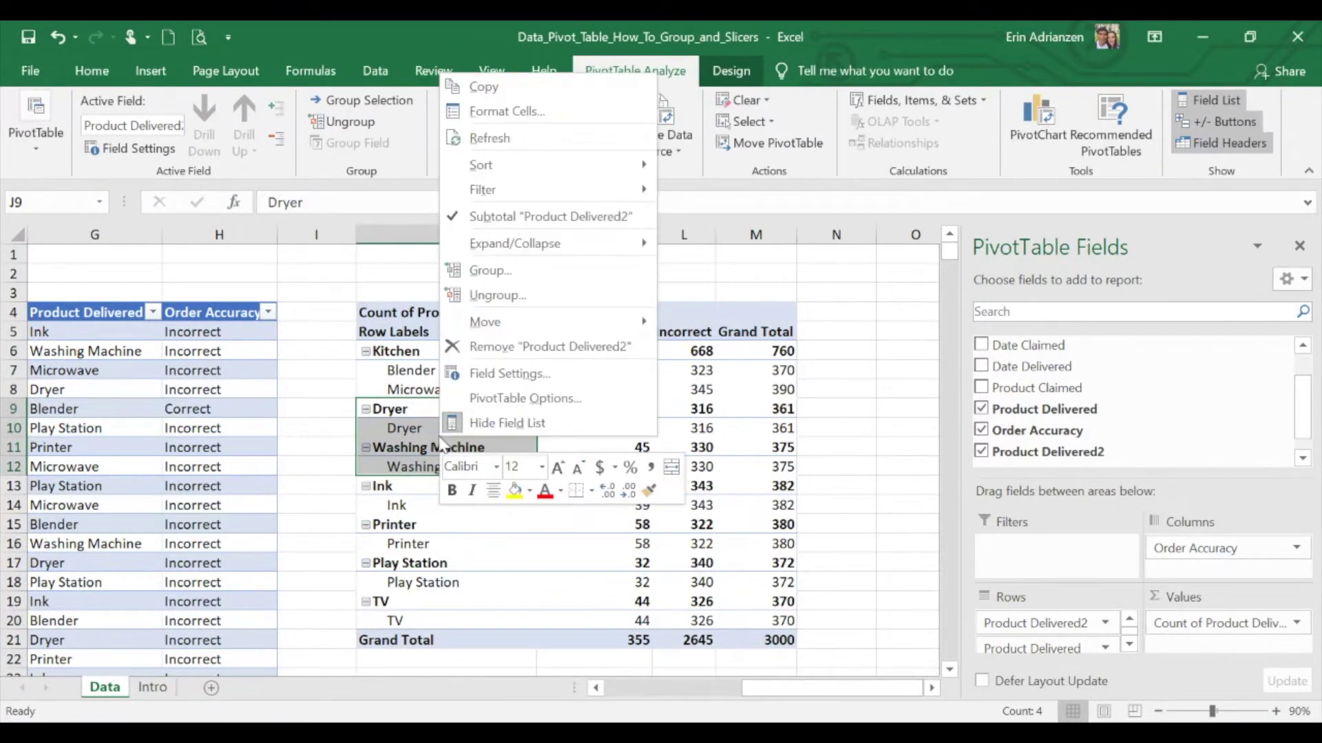
click(508, 271)
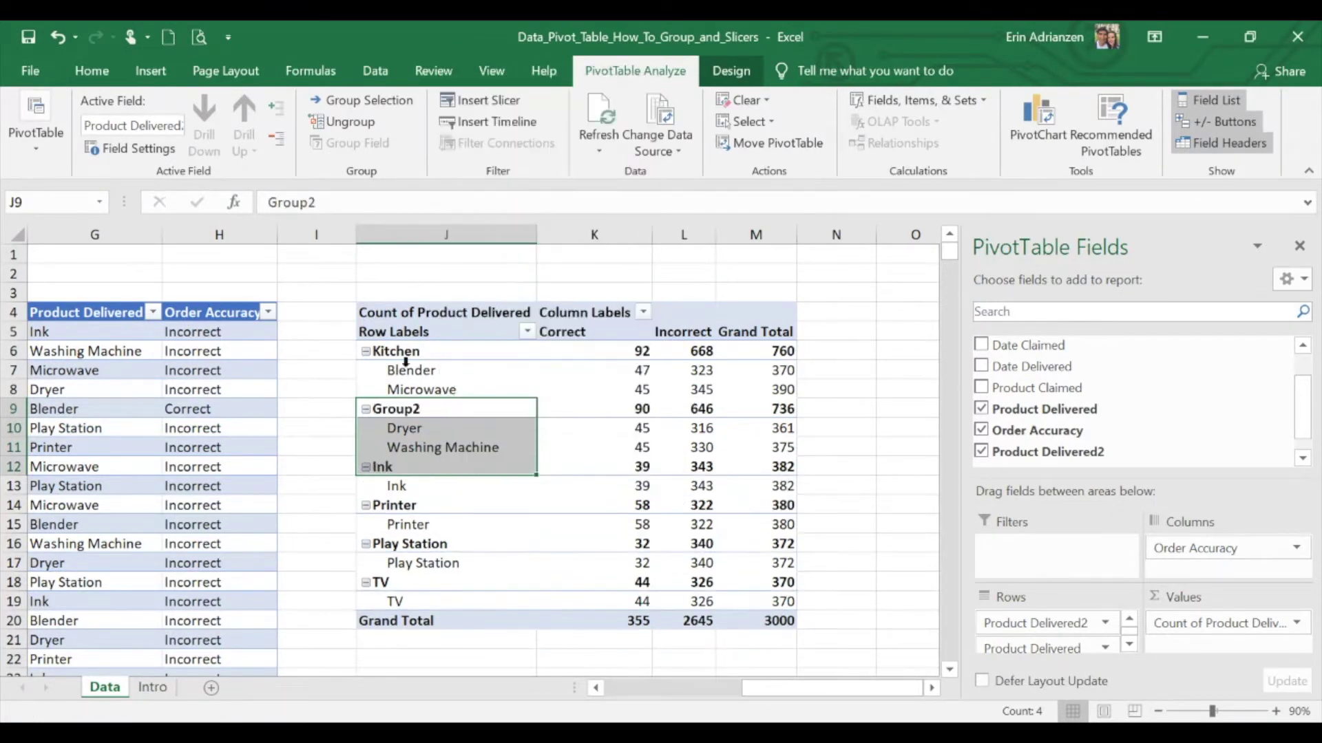
click(413, 411)
drag(340, 199, 265, 201)
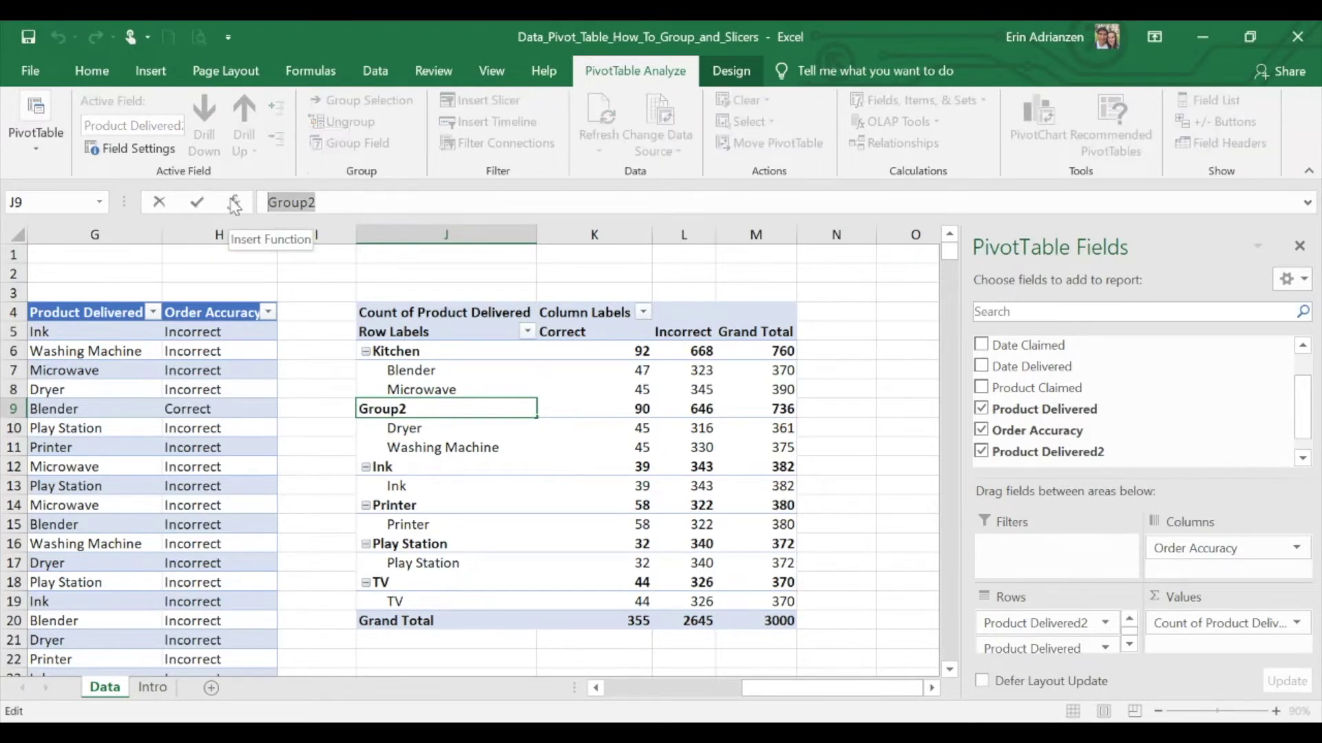
text(La)
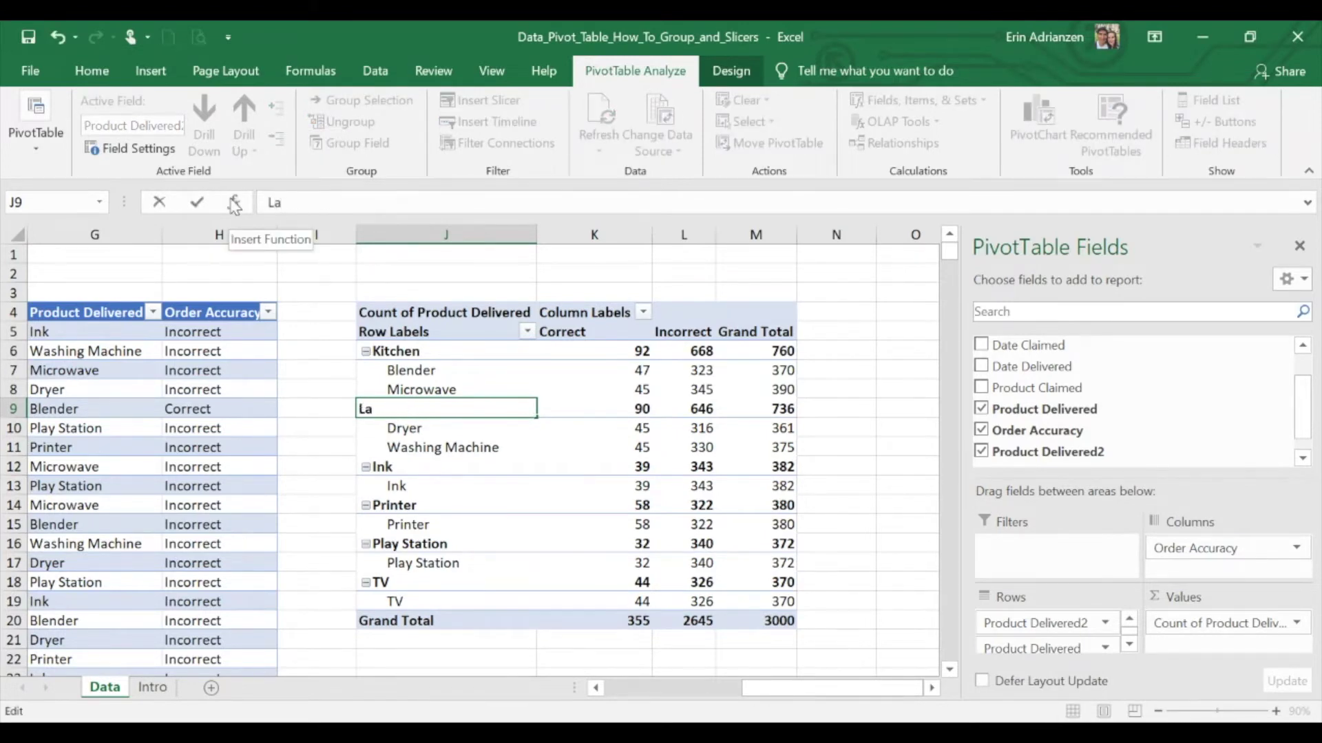
text(undry)
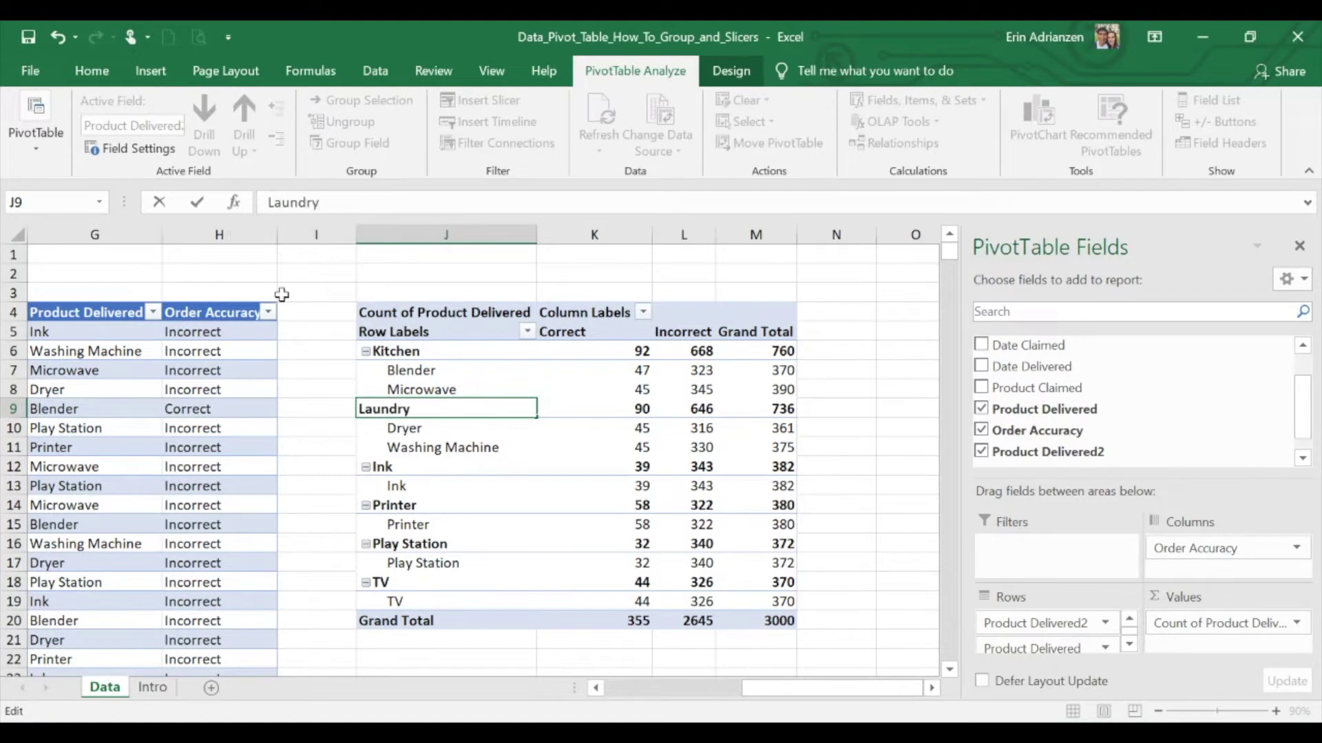
click(411, 440)
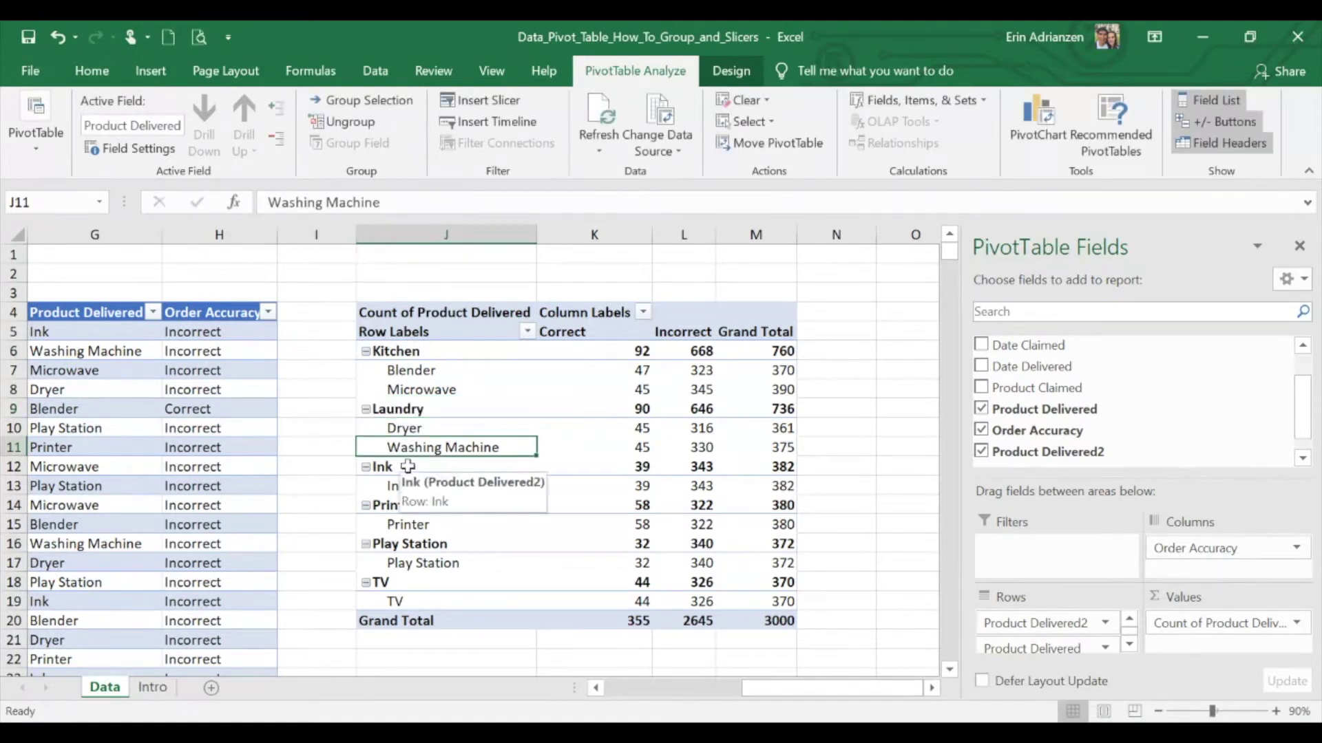
Group Ink and Printer and name the group Office
drag(408, 466, 397, 506)
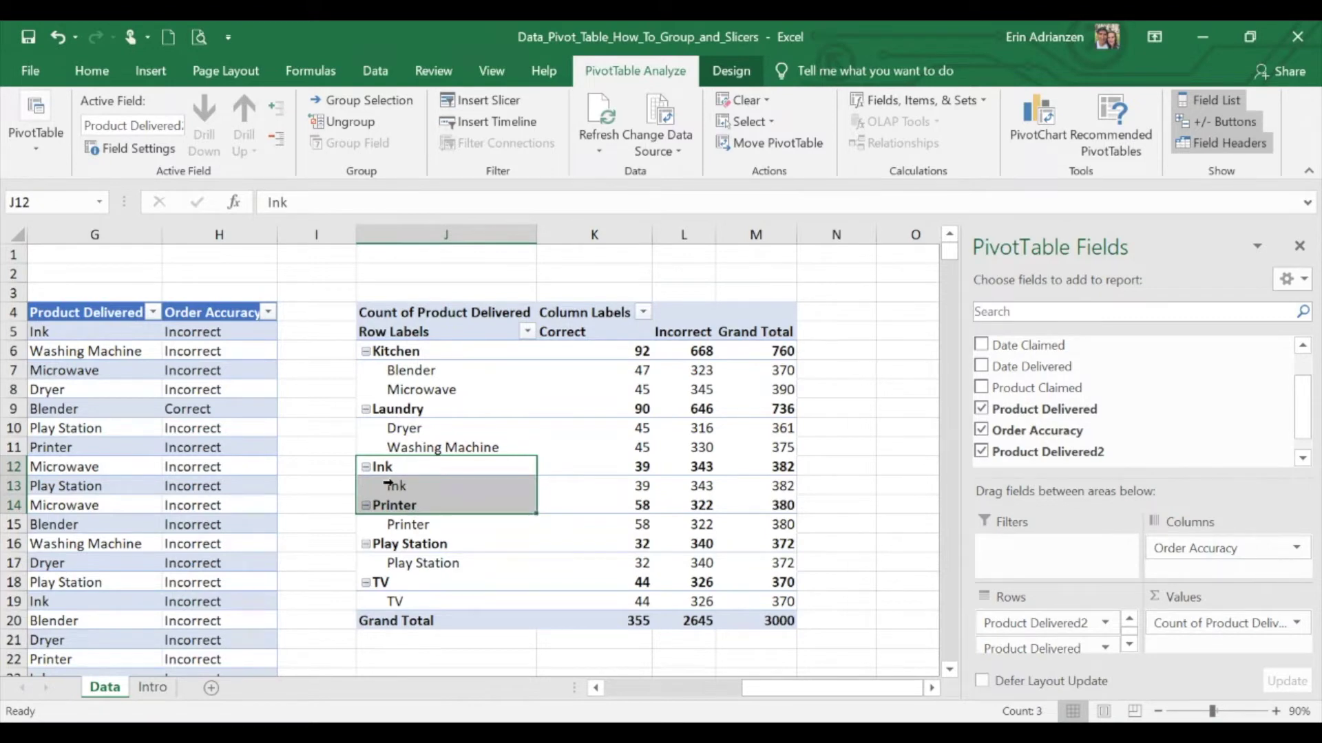
right_click(391, 485)
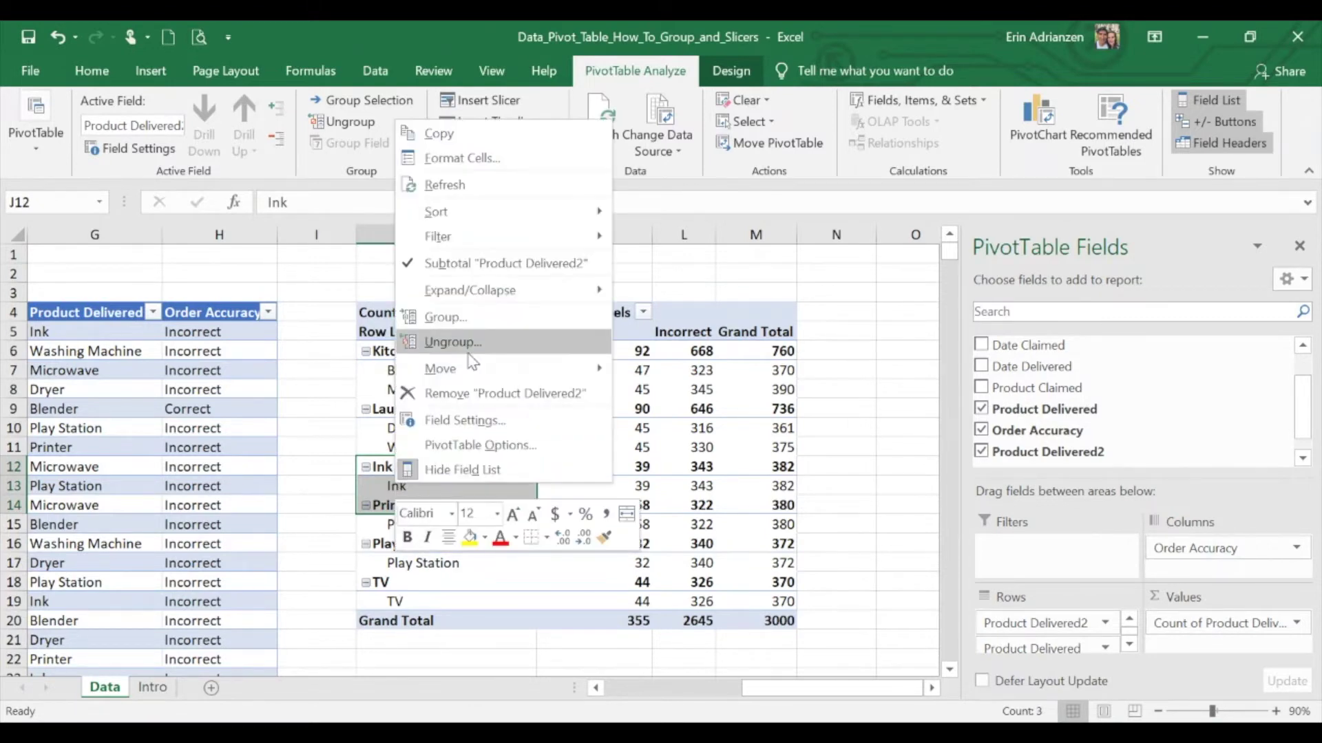
click(482, 319)
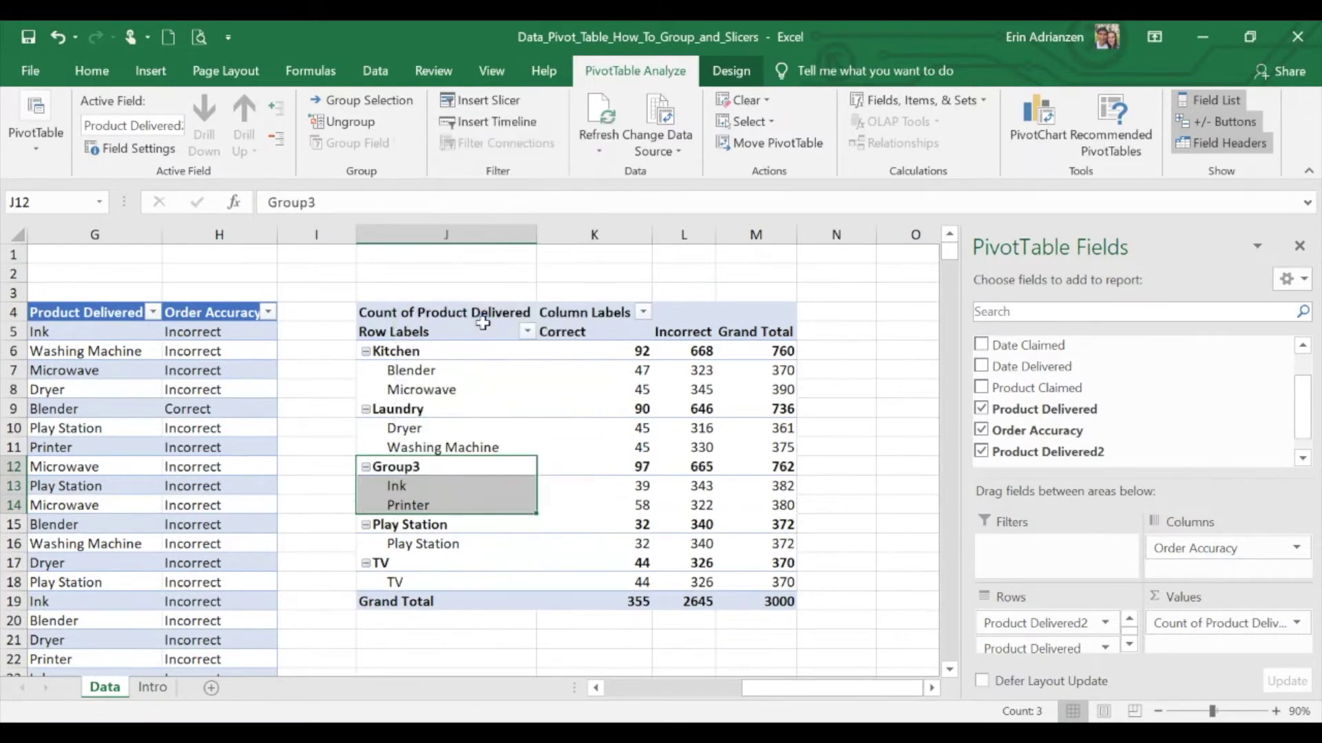
click(415, 466)
double_click(329, 199)
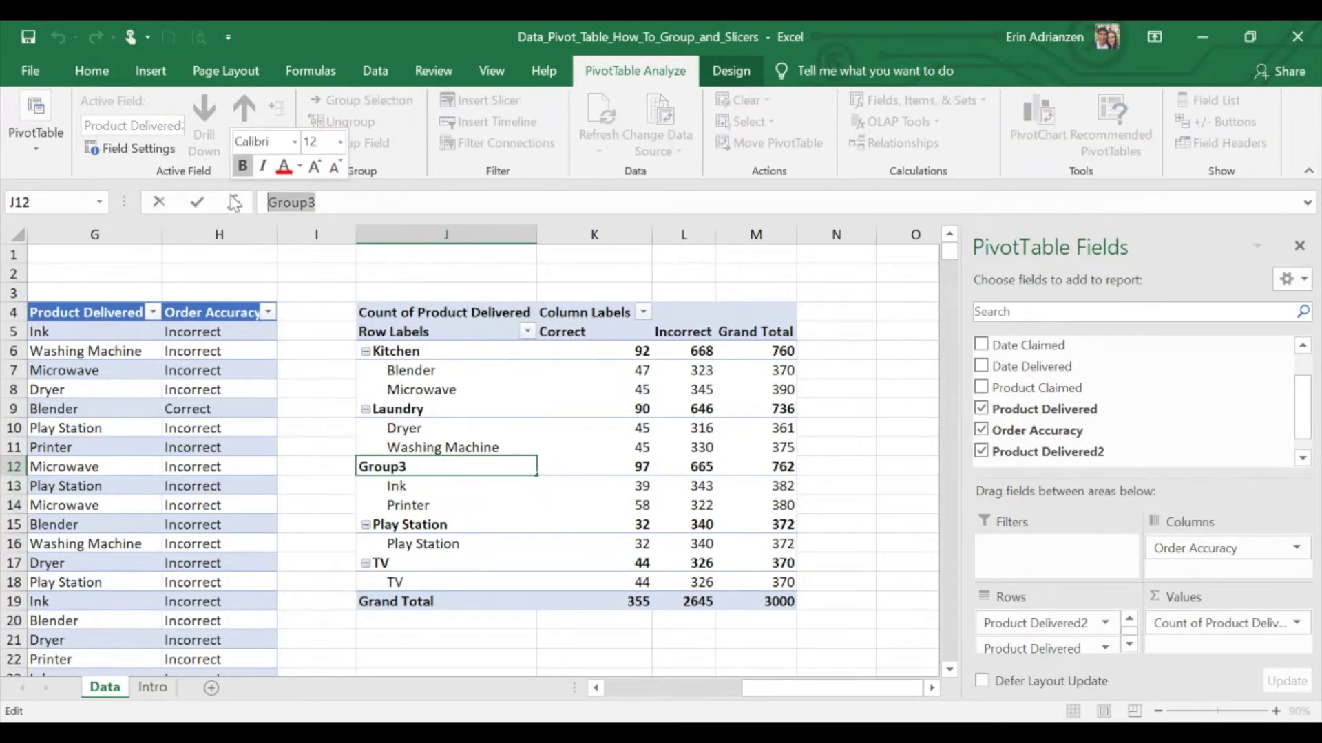
text(Office)
key(Return)
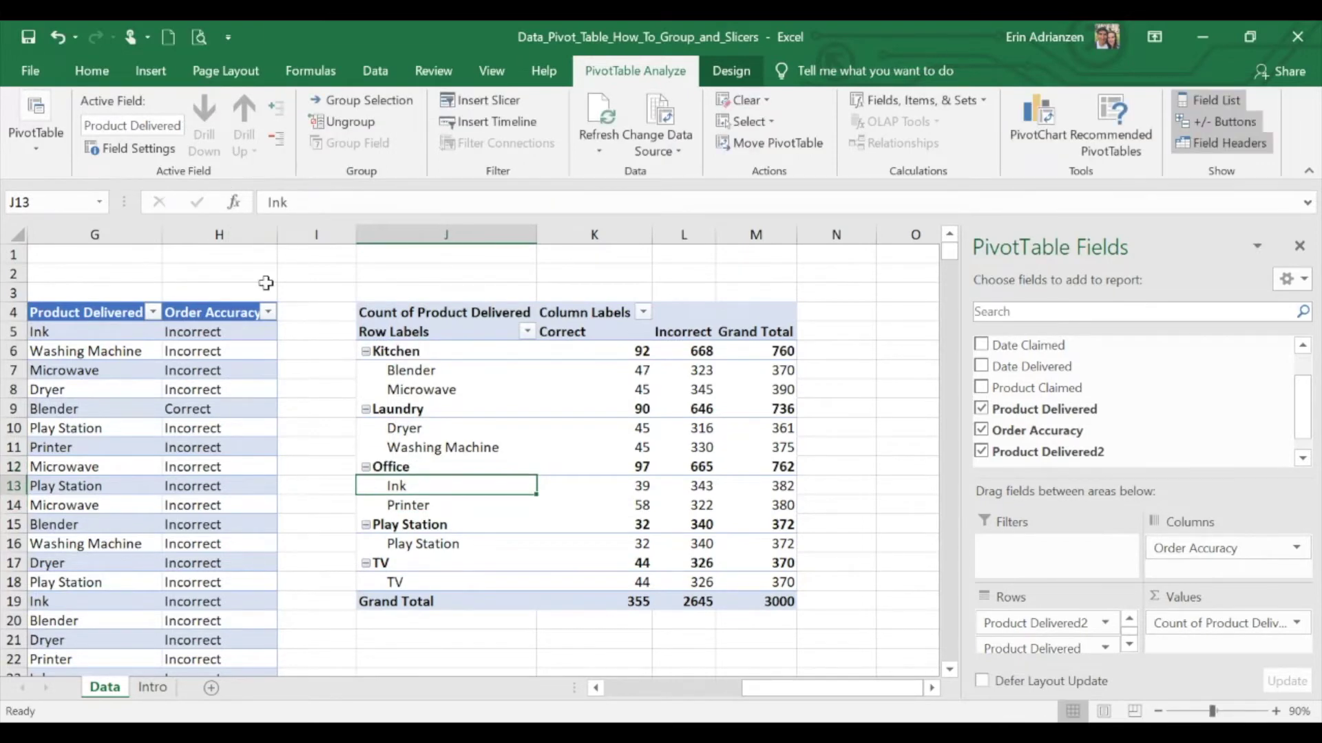
Group Play Station and TV and name the group Living Room
drag(419, 531, 413, 581)
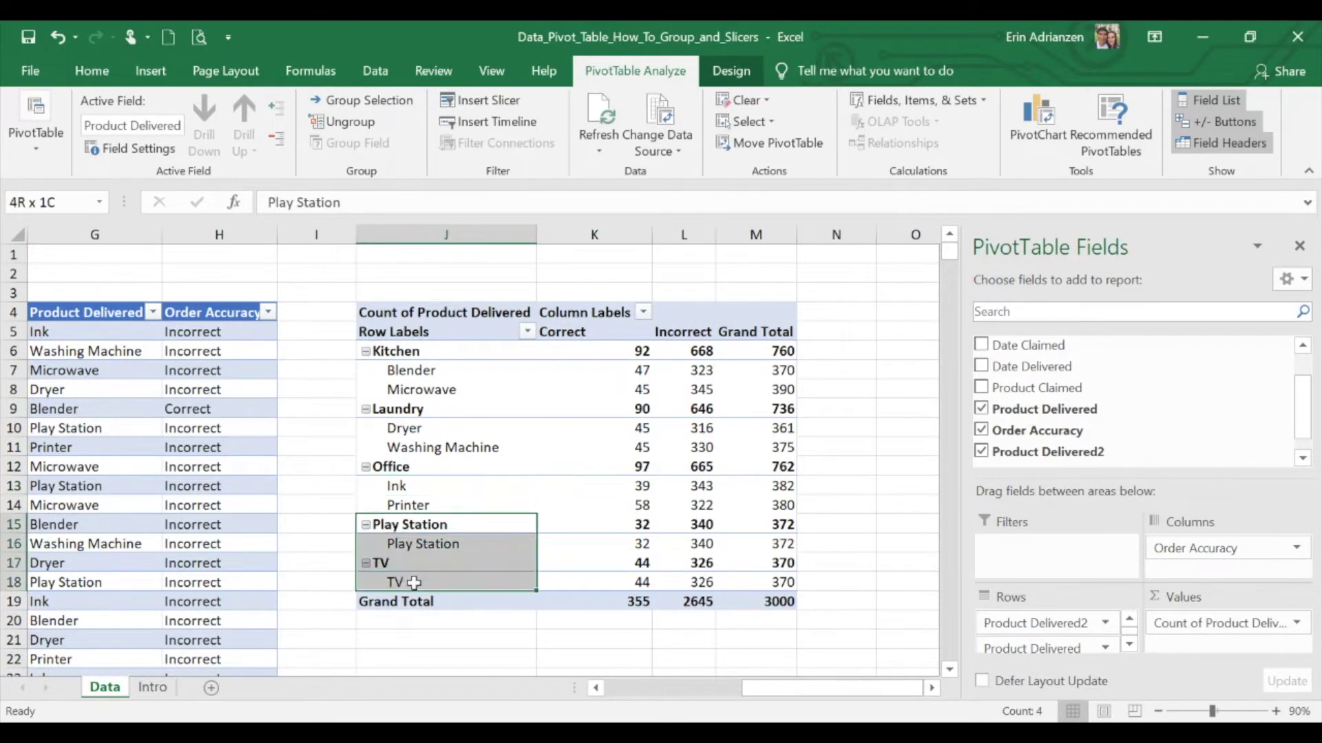
right_click(426, 531)
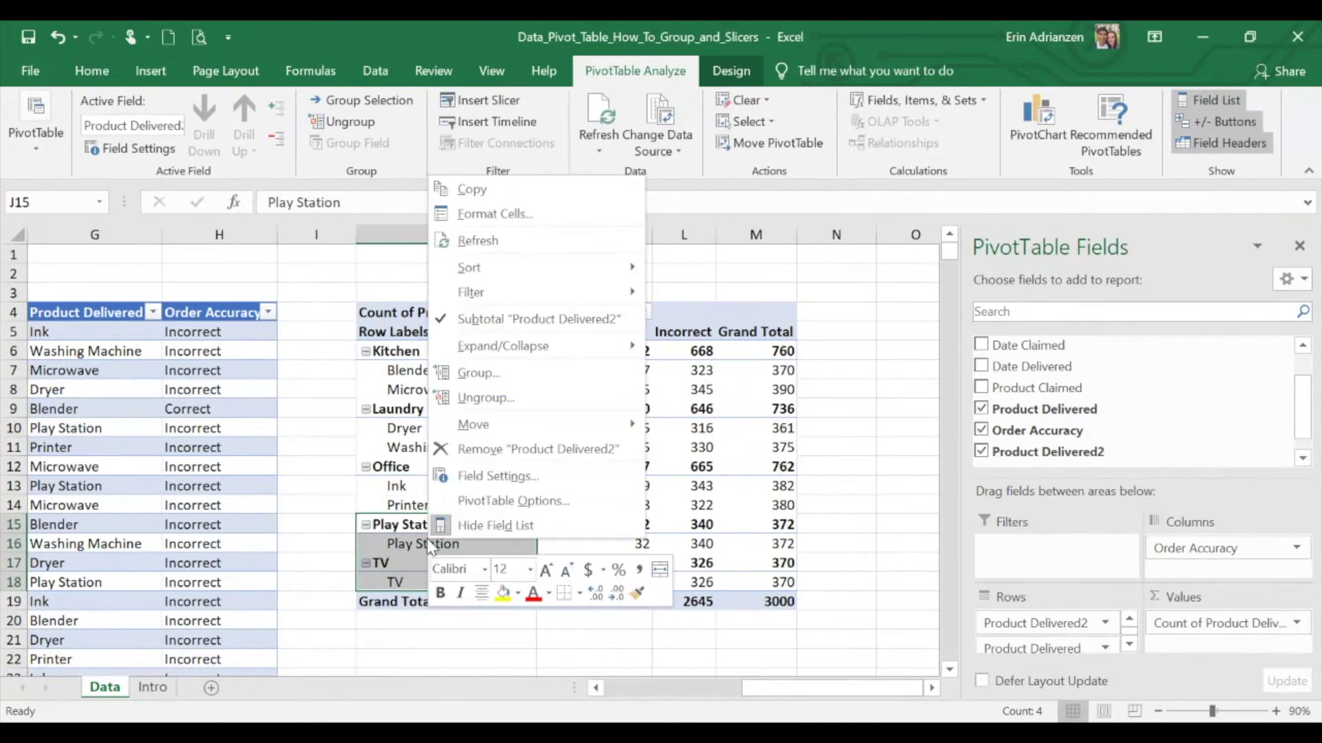
click(475, 373)
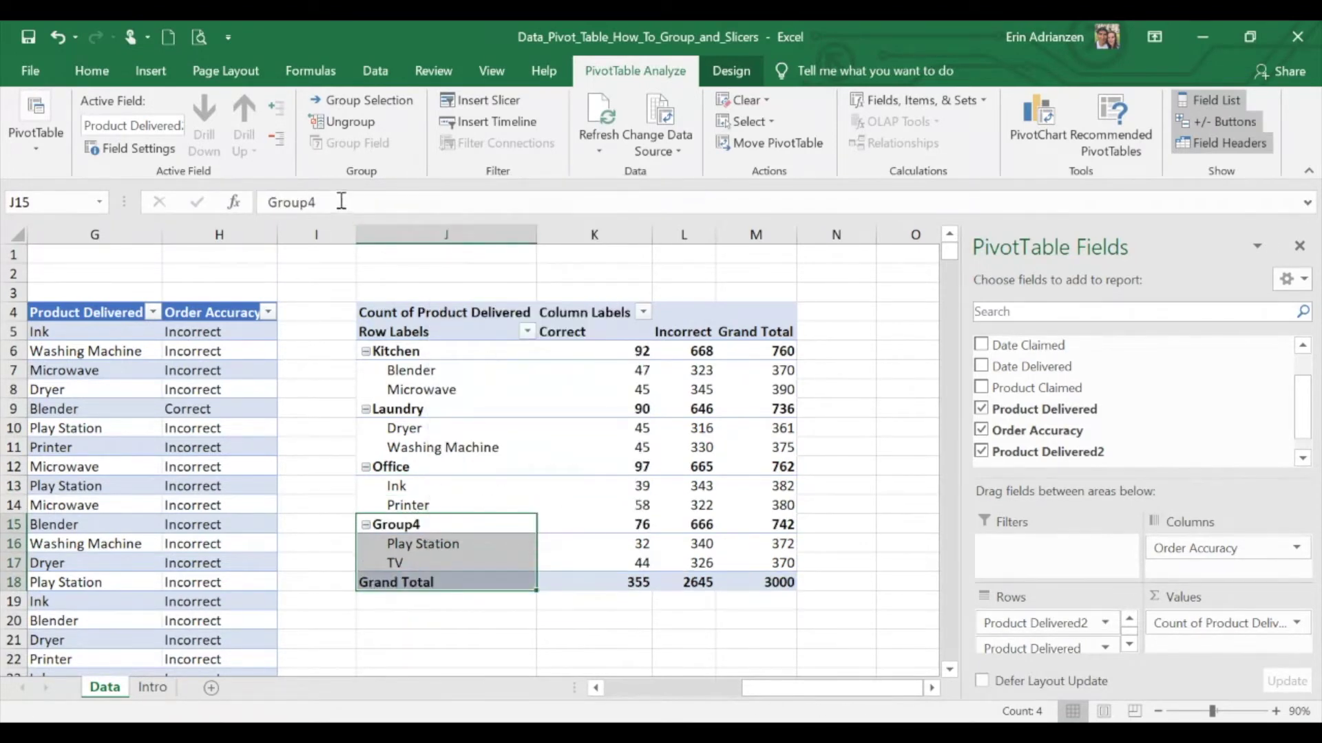
drag(337, 201, 263, 202)
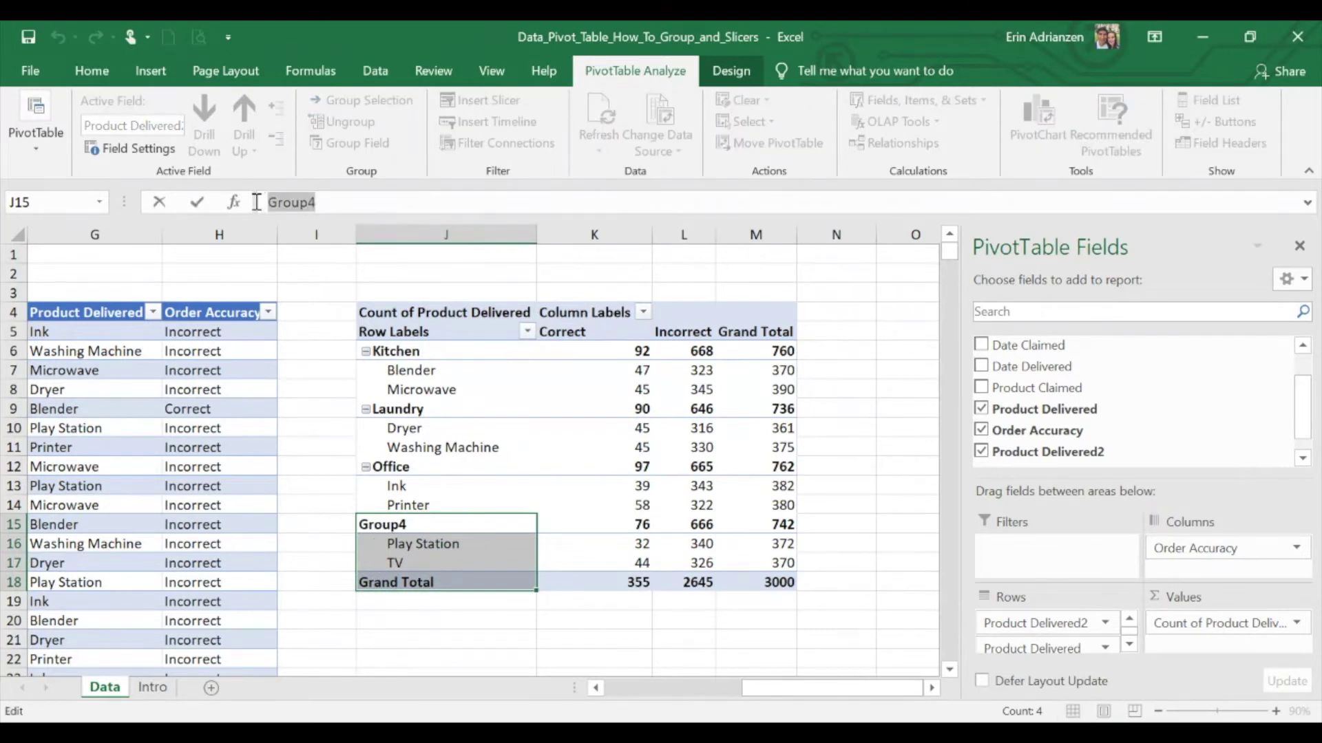
text(Living)
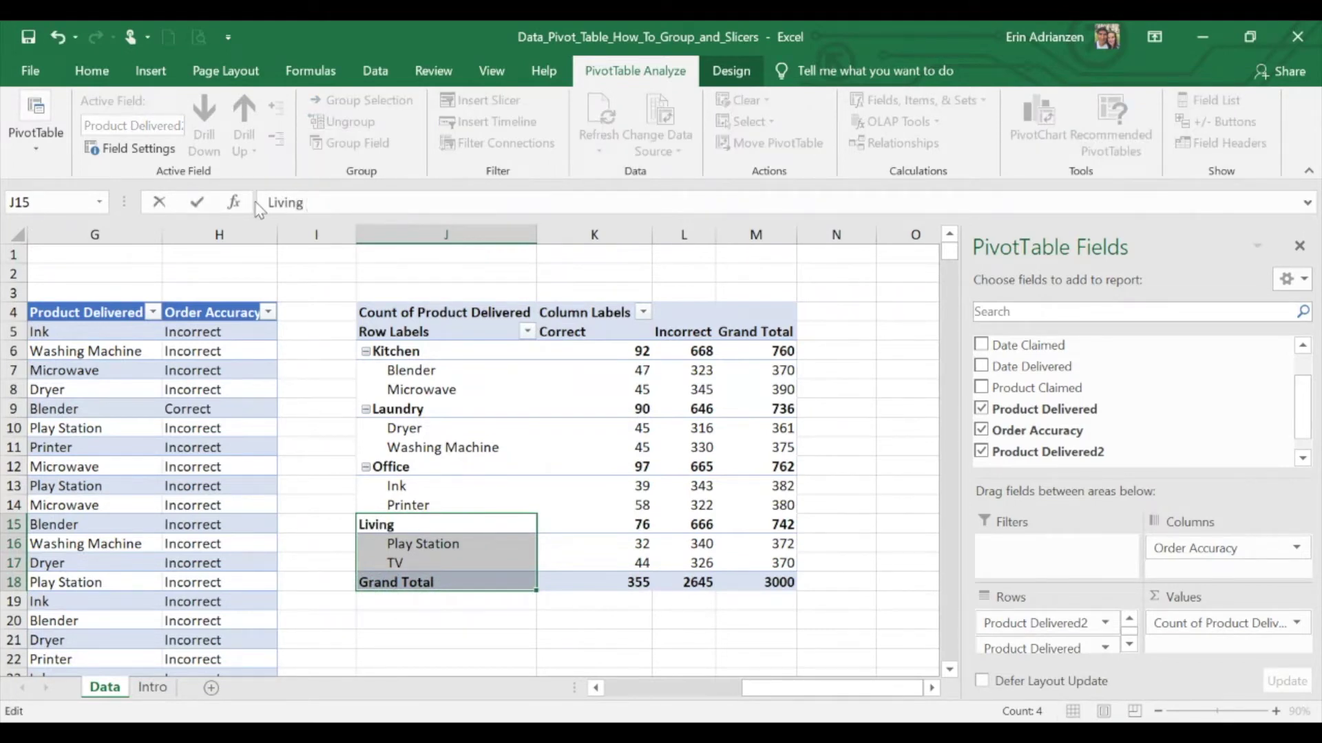
text( Room)
key(Return)
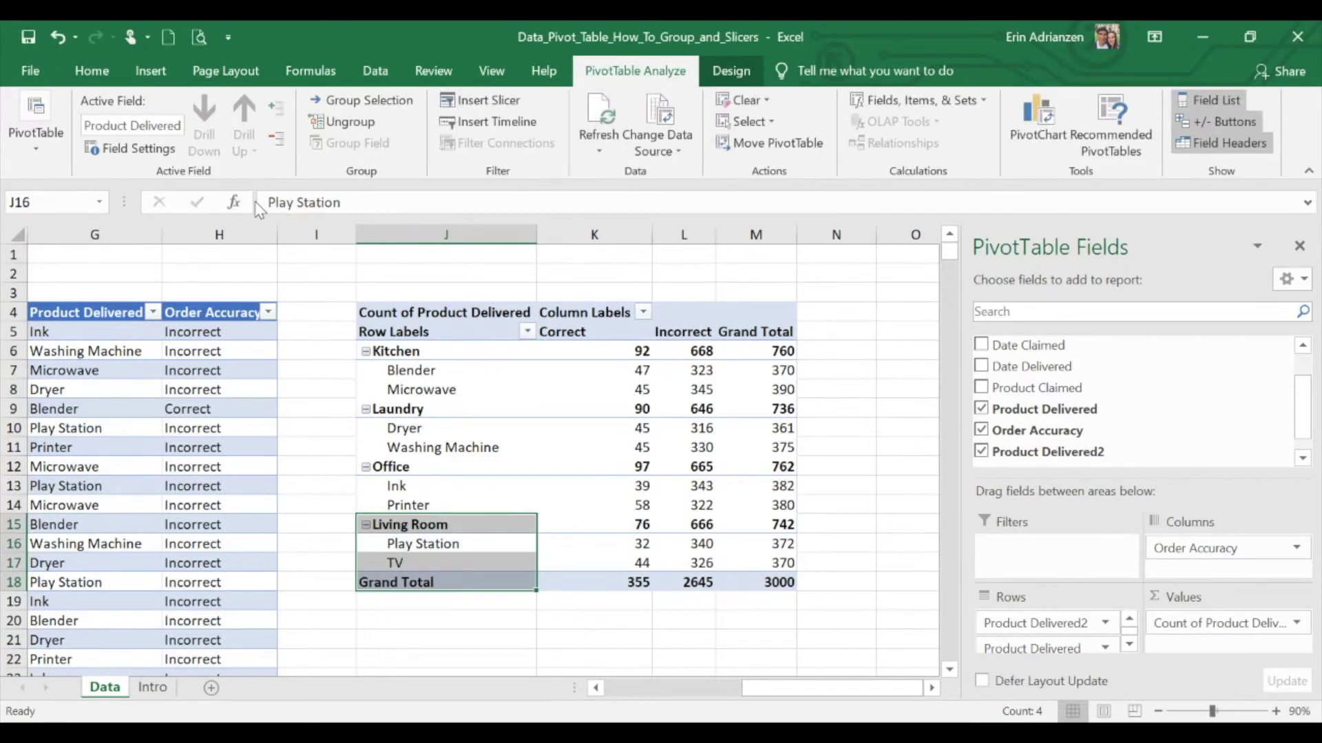
click(605, 448)
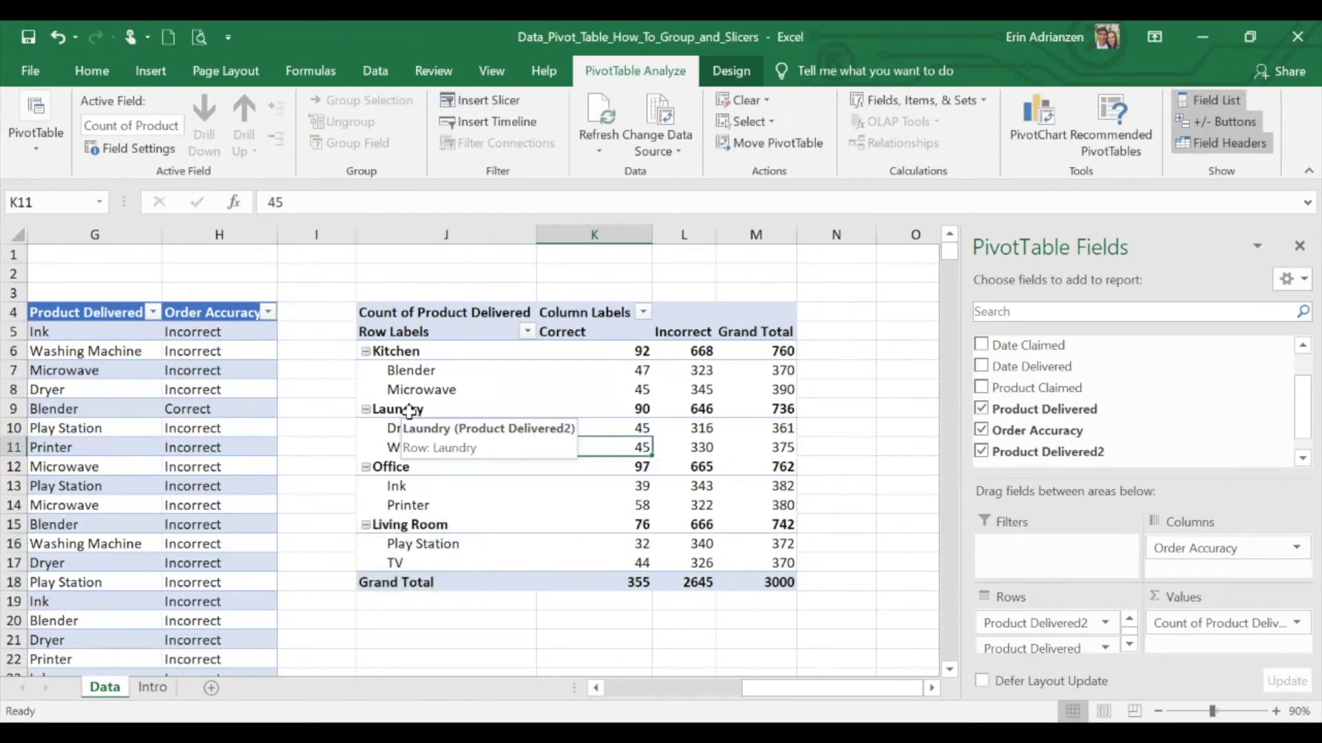
Collapse Kitchen, Laundry, Office and Living Room to their totals: 760, 736, 762, 742
click(365, 352)
click(366, 371)
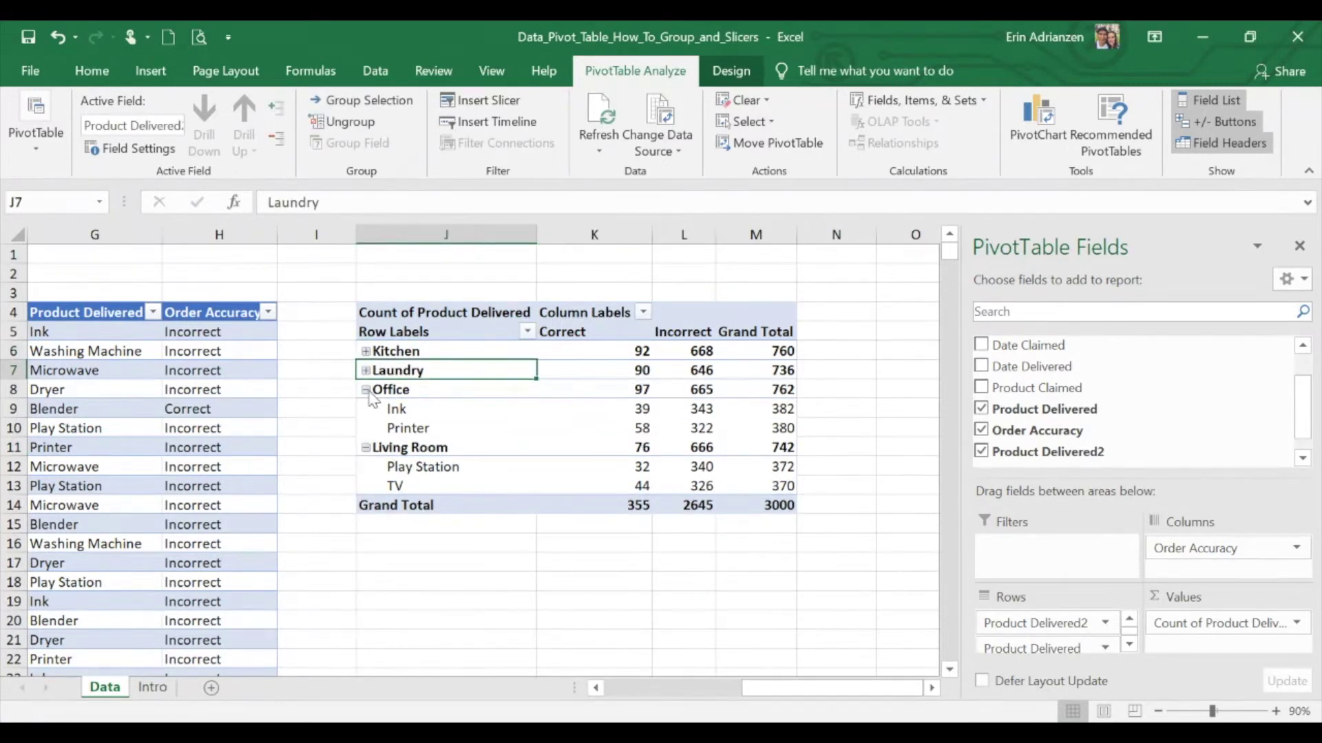
click(366, 391)
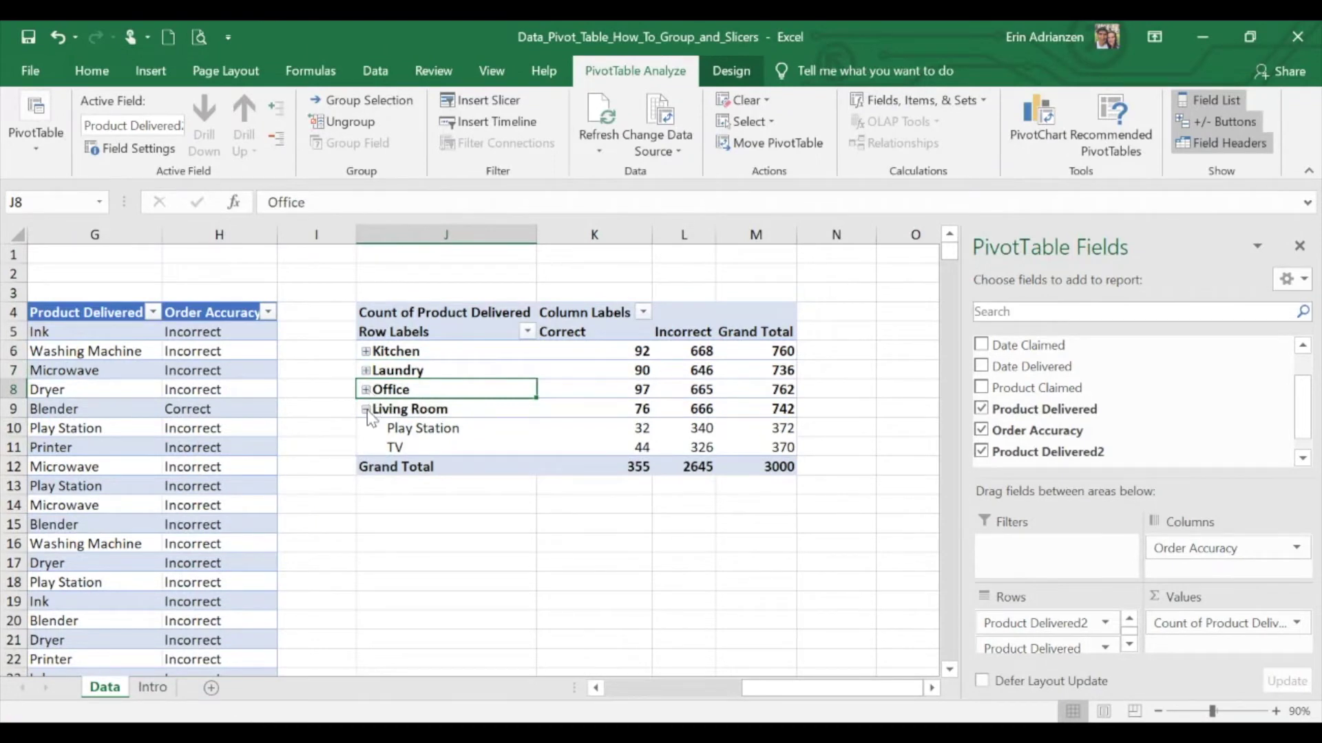
click(366, 409)
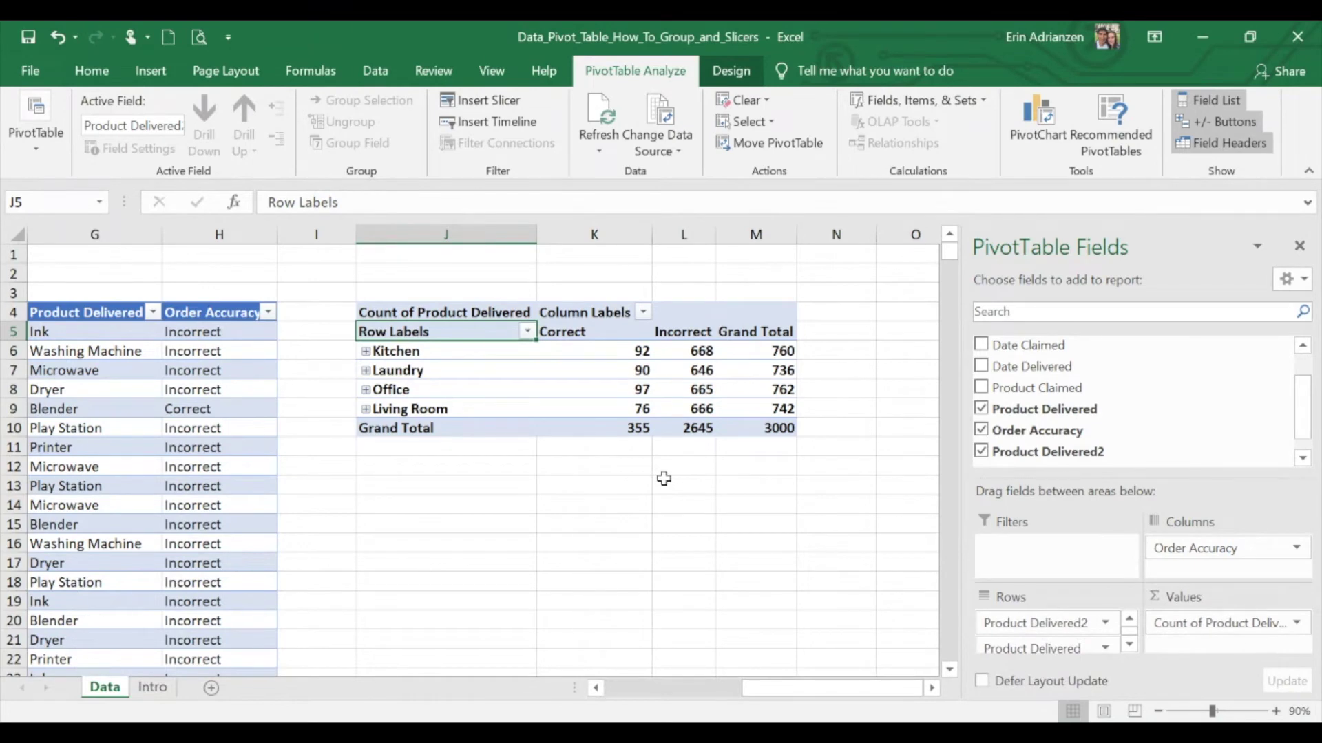
Start a Clustered Column PivotChart from the grouped pivot table
scroll(482, 385, right, 1)
click(456, 367)
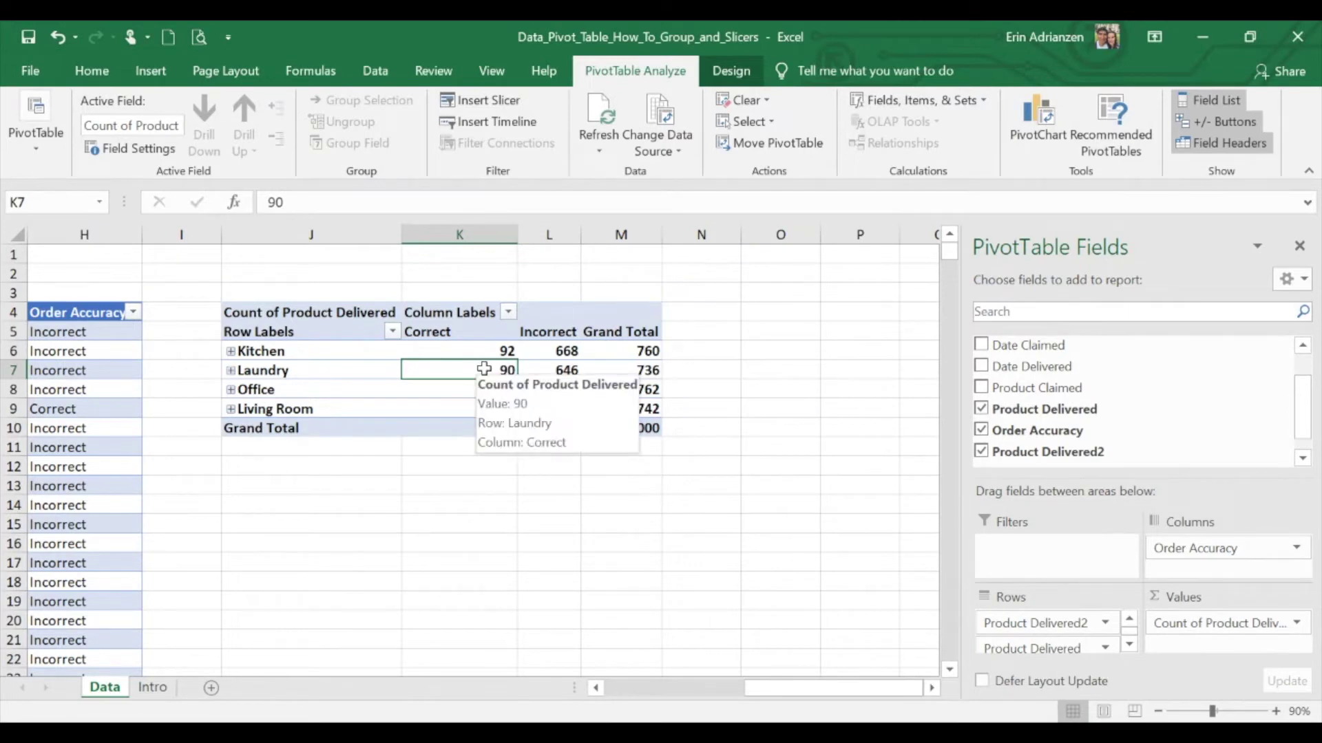
click(151, 71)
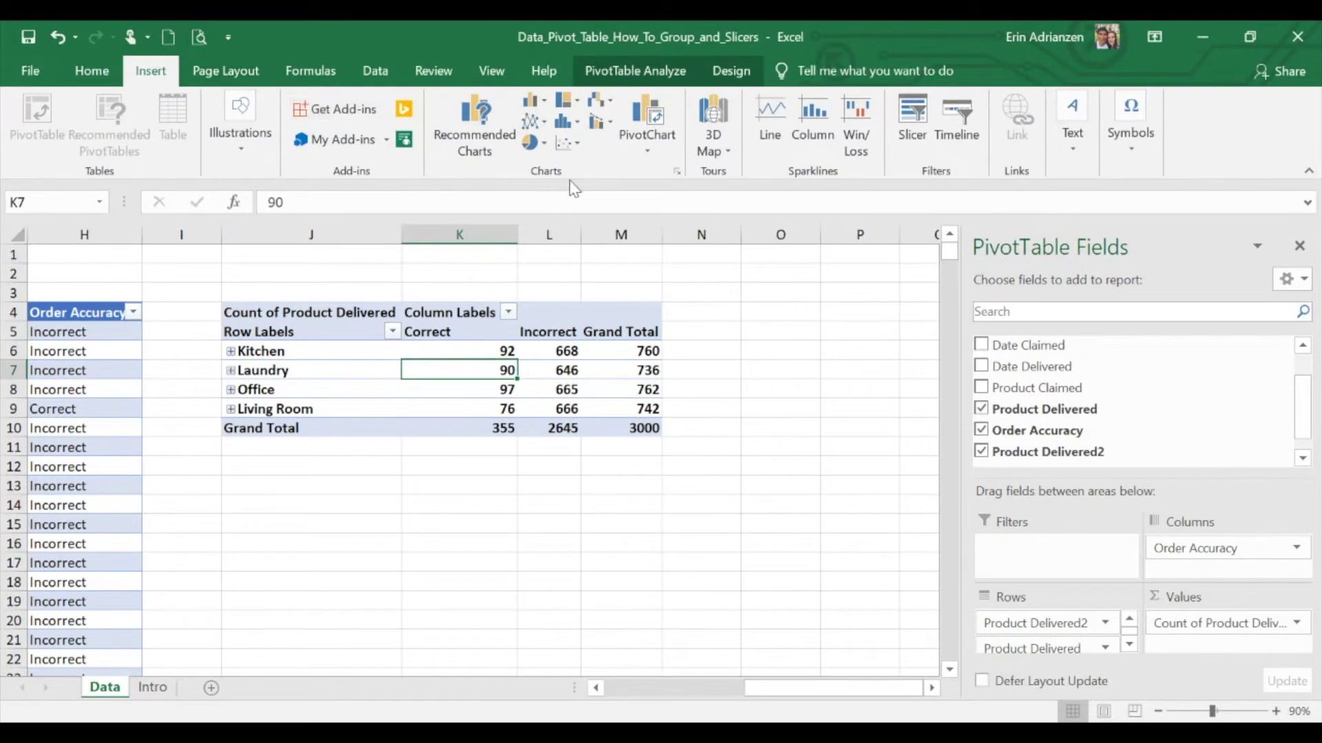
click(656, 154)
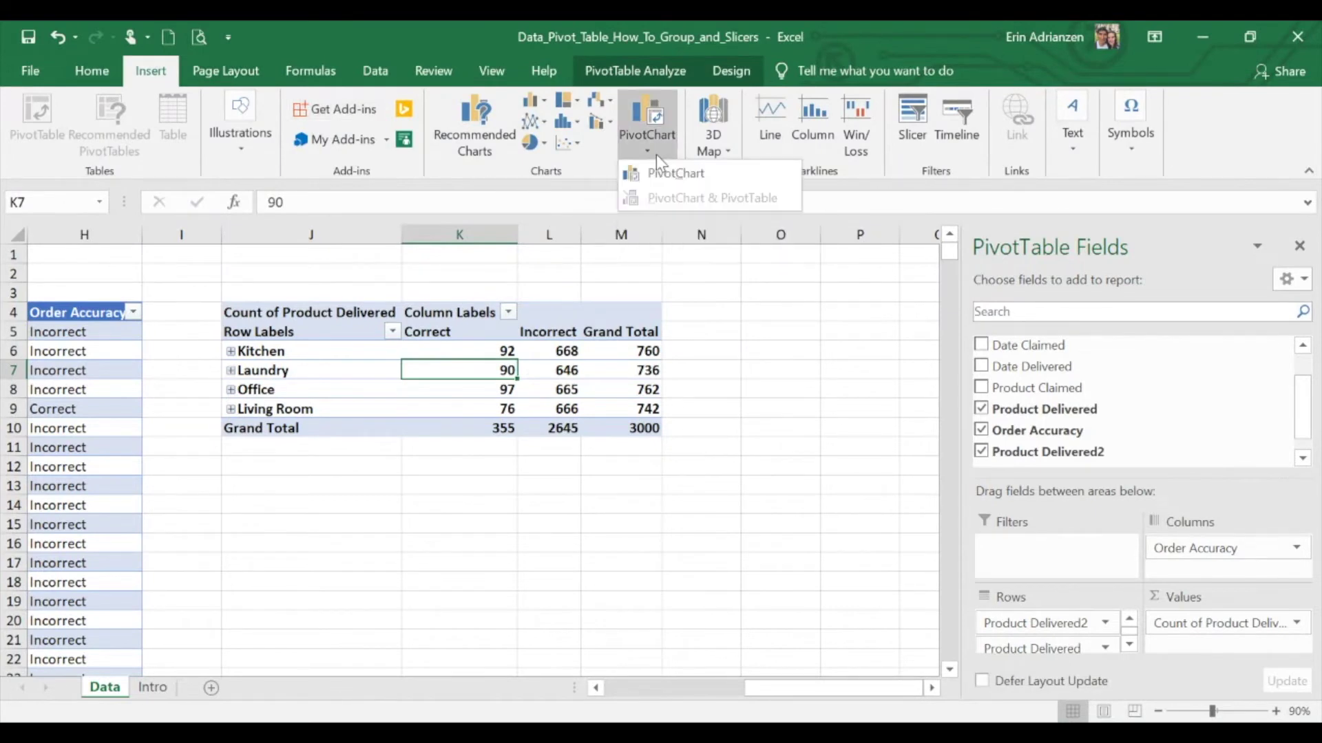
click(669, 176)
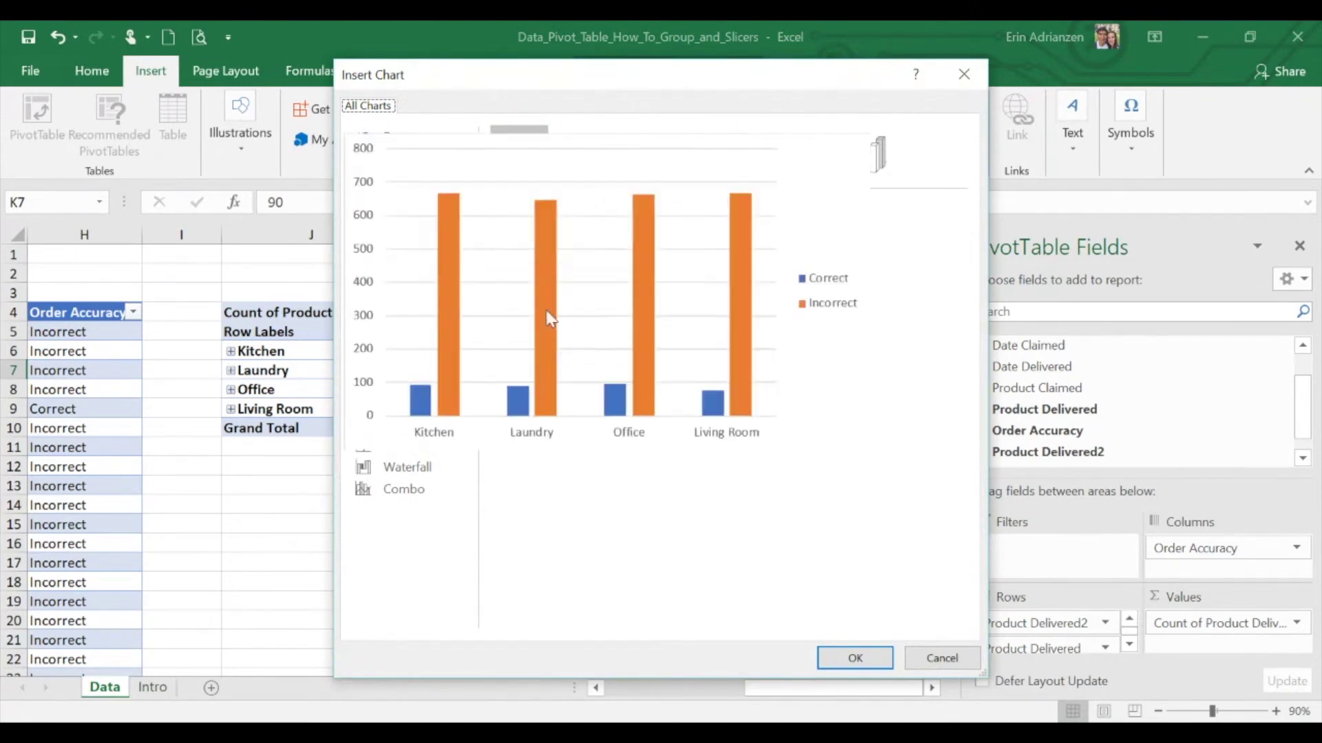
Confirm the Clustered Column chart, position it right of the pivot table, and close the fields pane
click(855, 658)
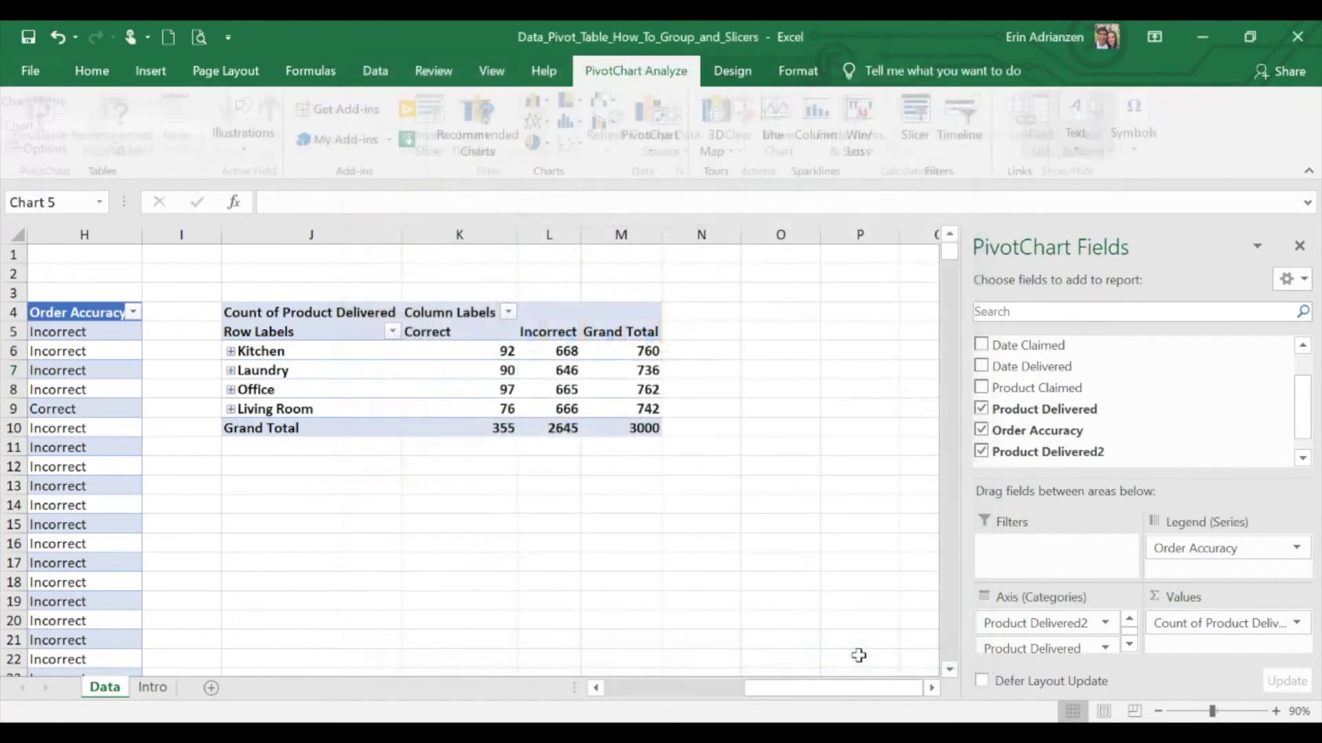
scroll(718, 467, down, 2)
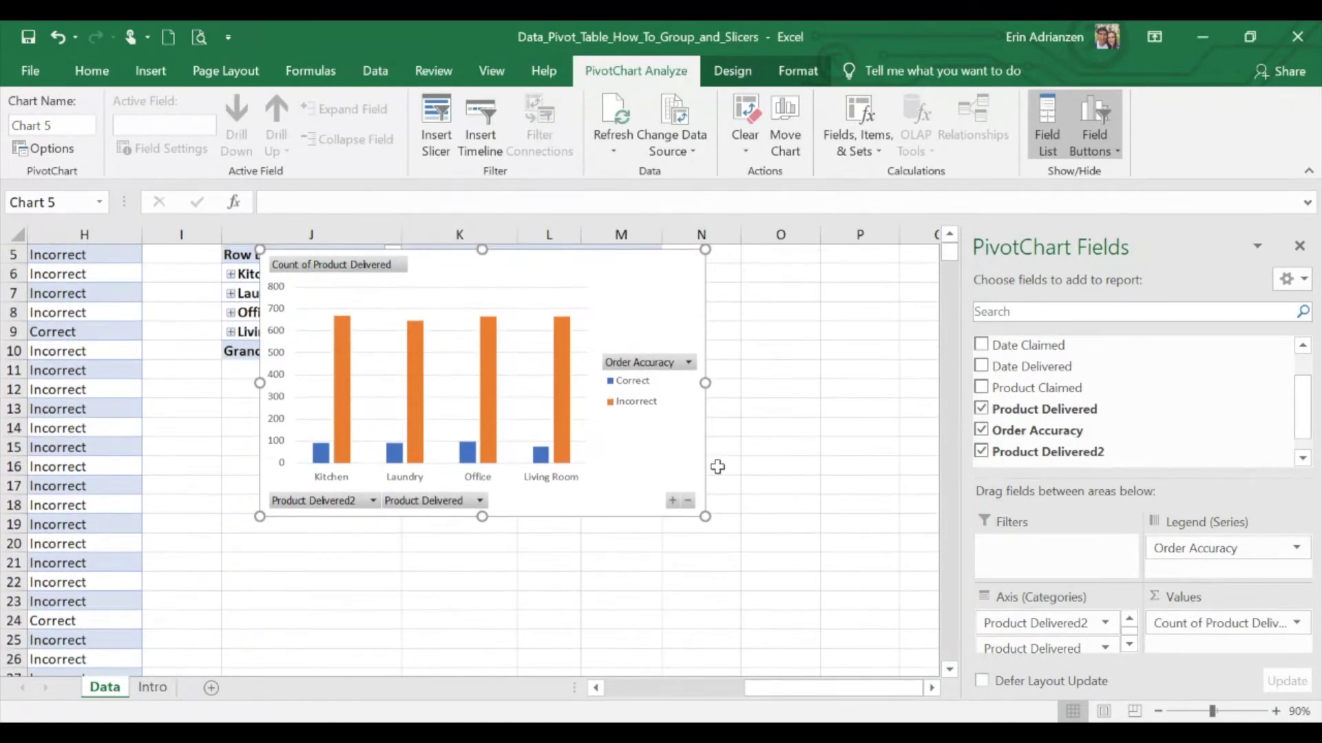
scroll(657, 385, up, 2)
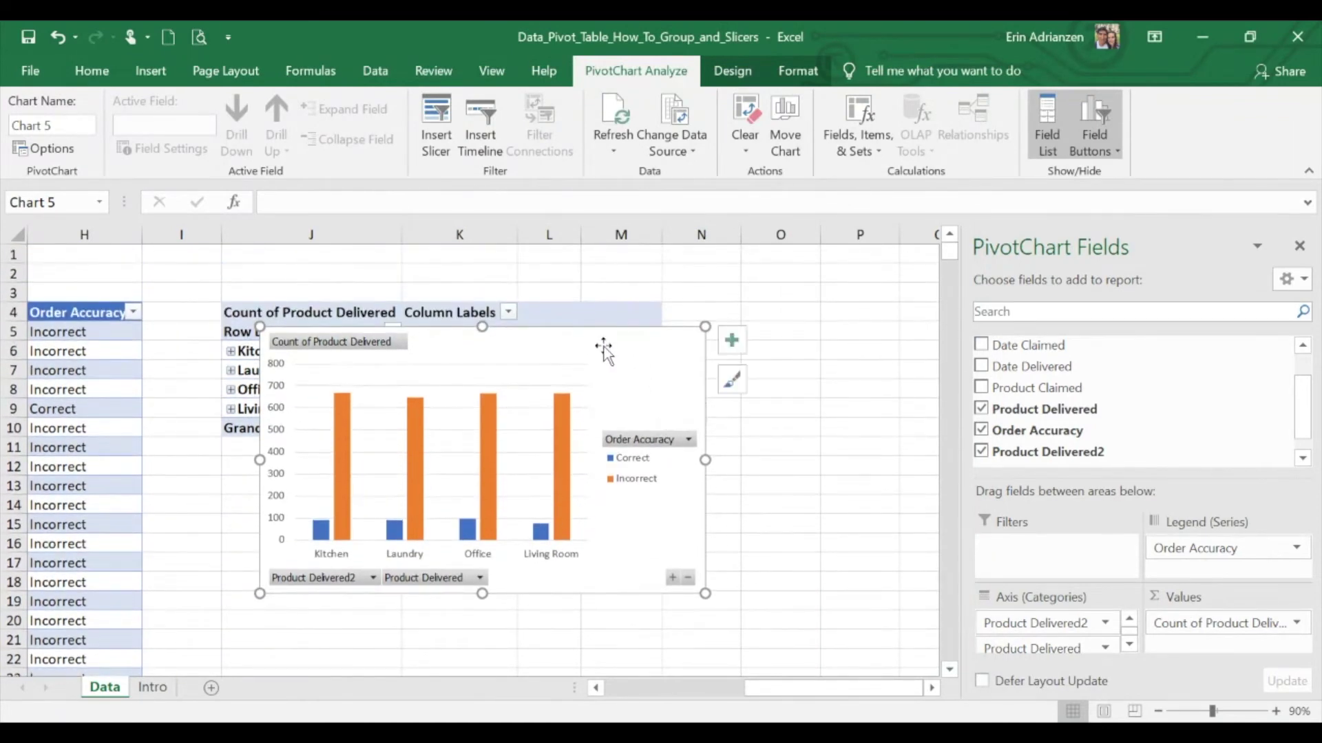
drag(601, 349, 741, 344)
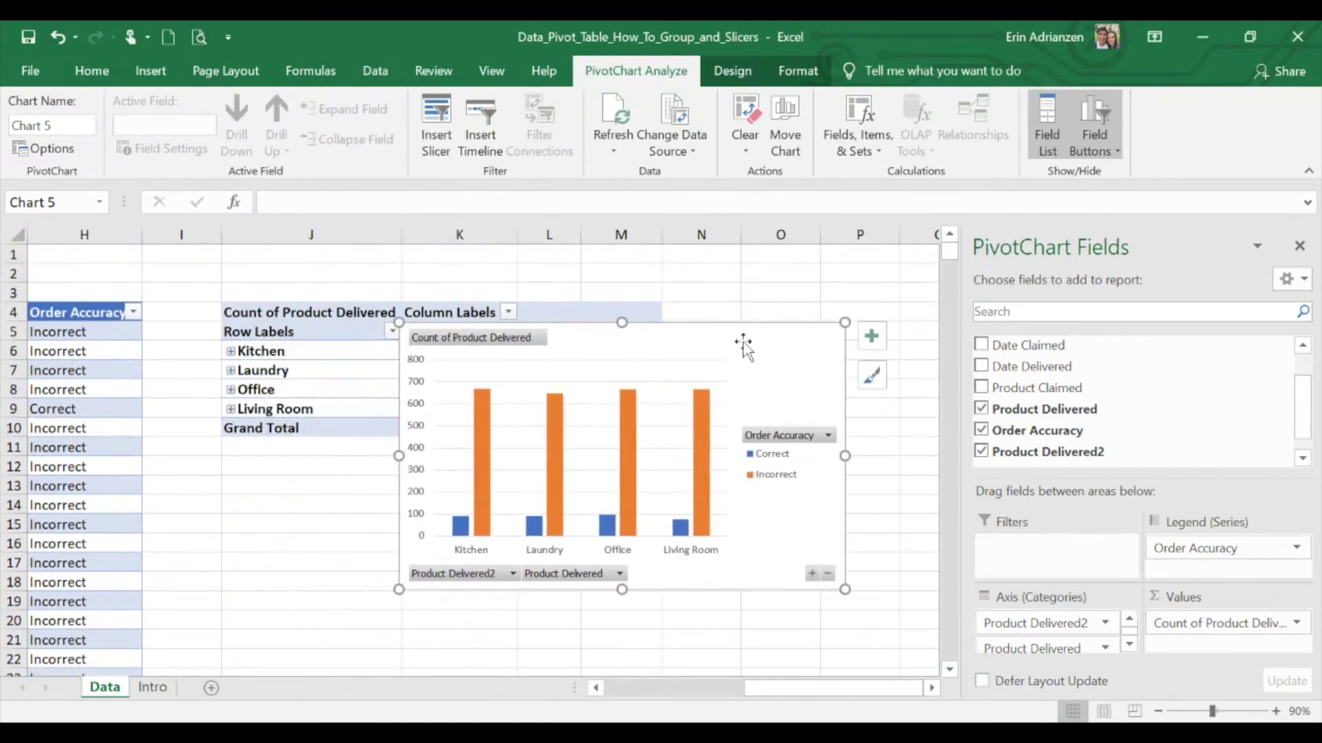
click(1299, 246)
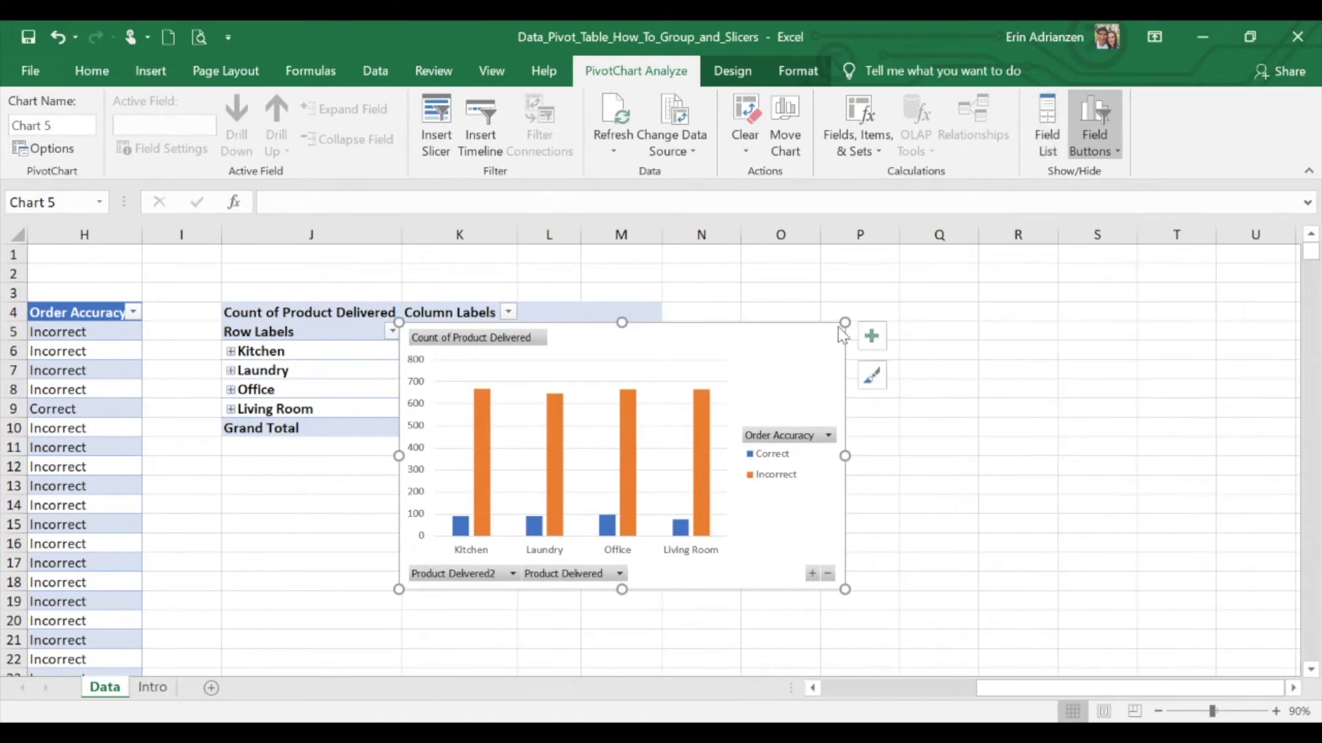
drag(696, 345, 961, 276)
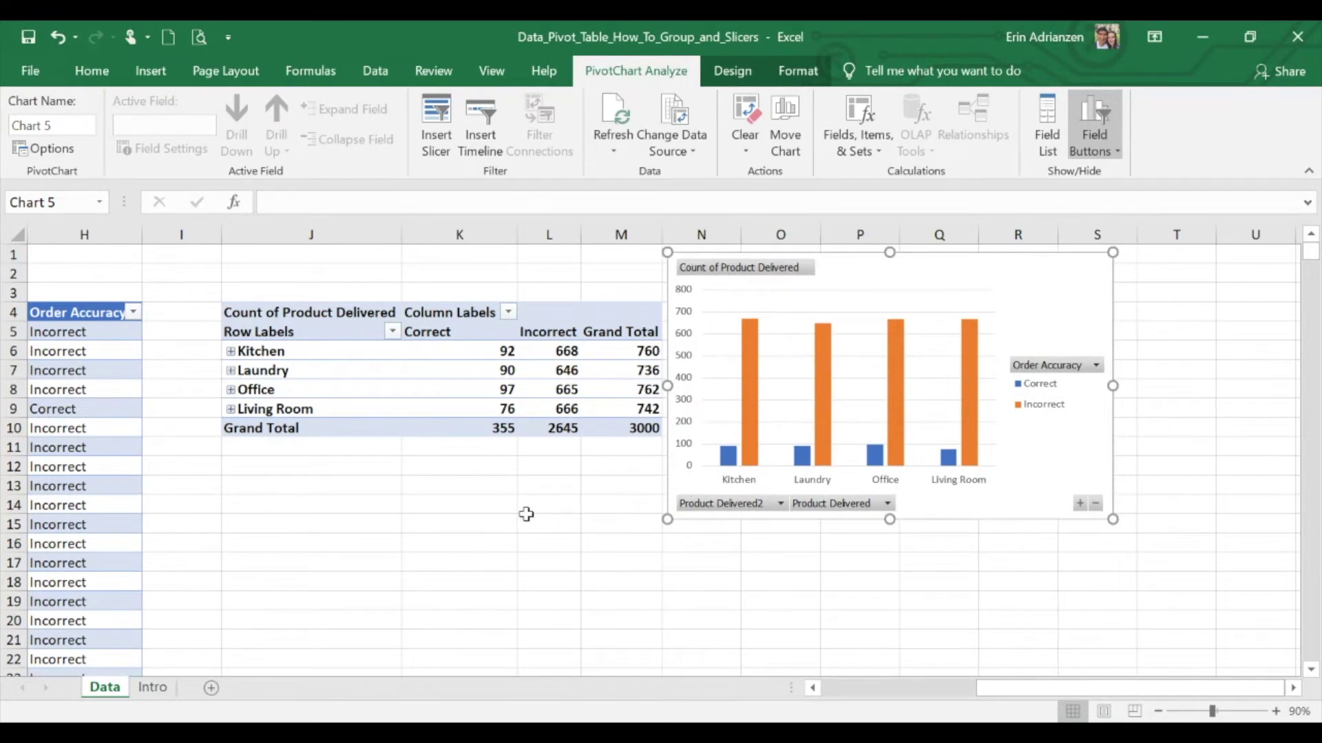
scroll(525, 509, right, 2)
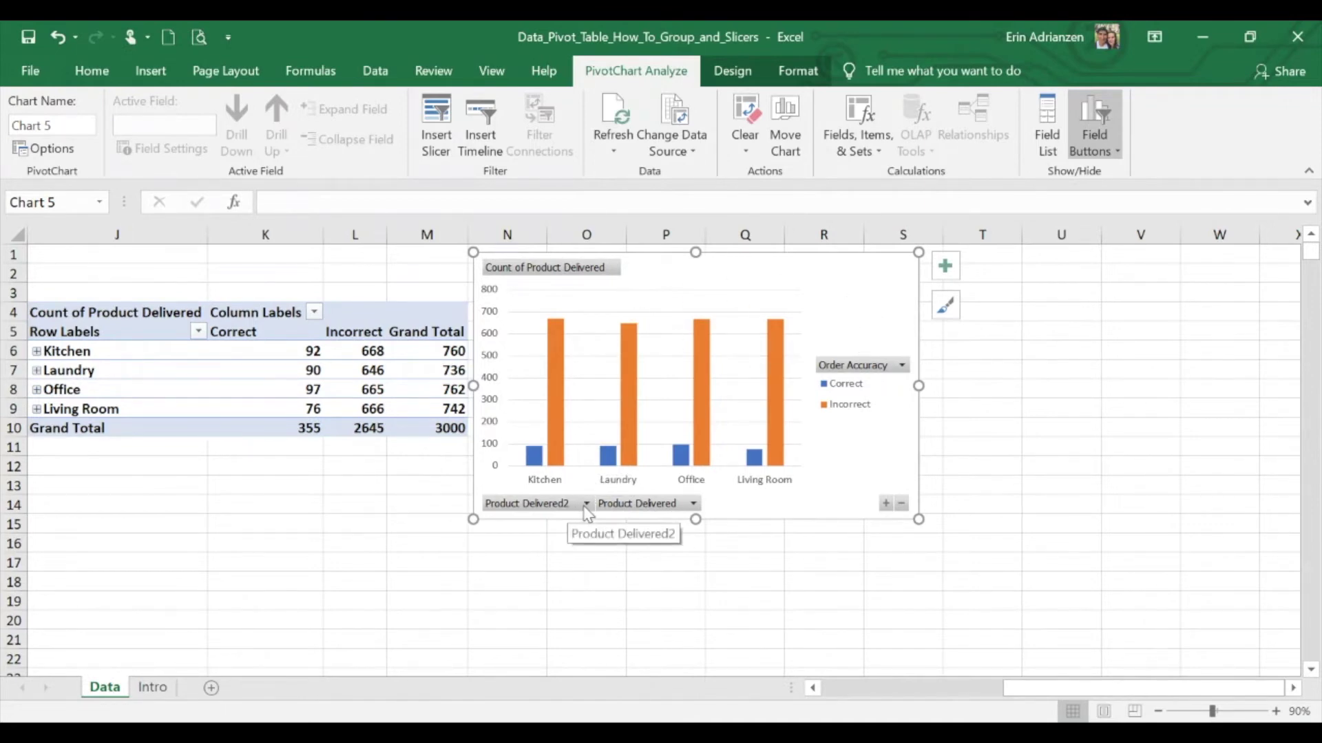
Give the Product Delivered2 field the custom name Area in Field Settings
right_click(534, 503)
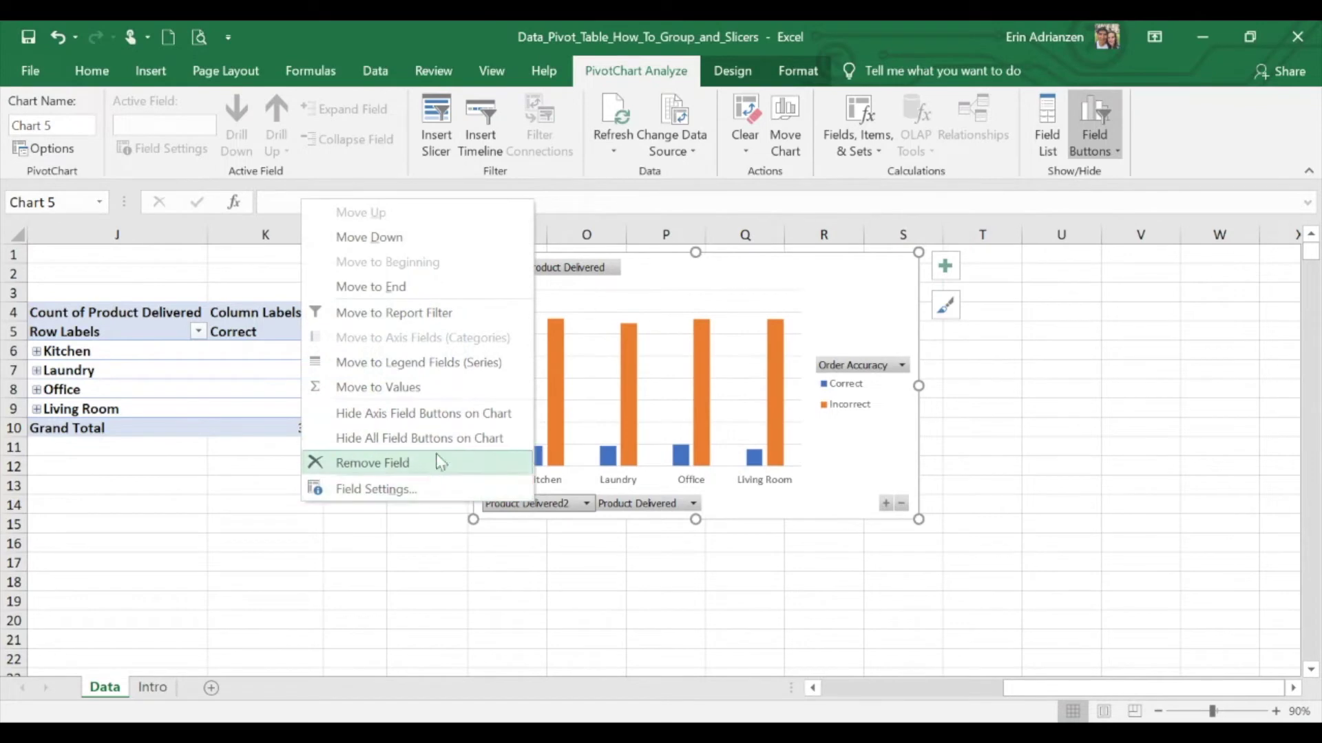
click(417, 489)
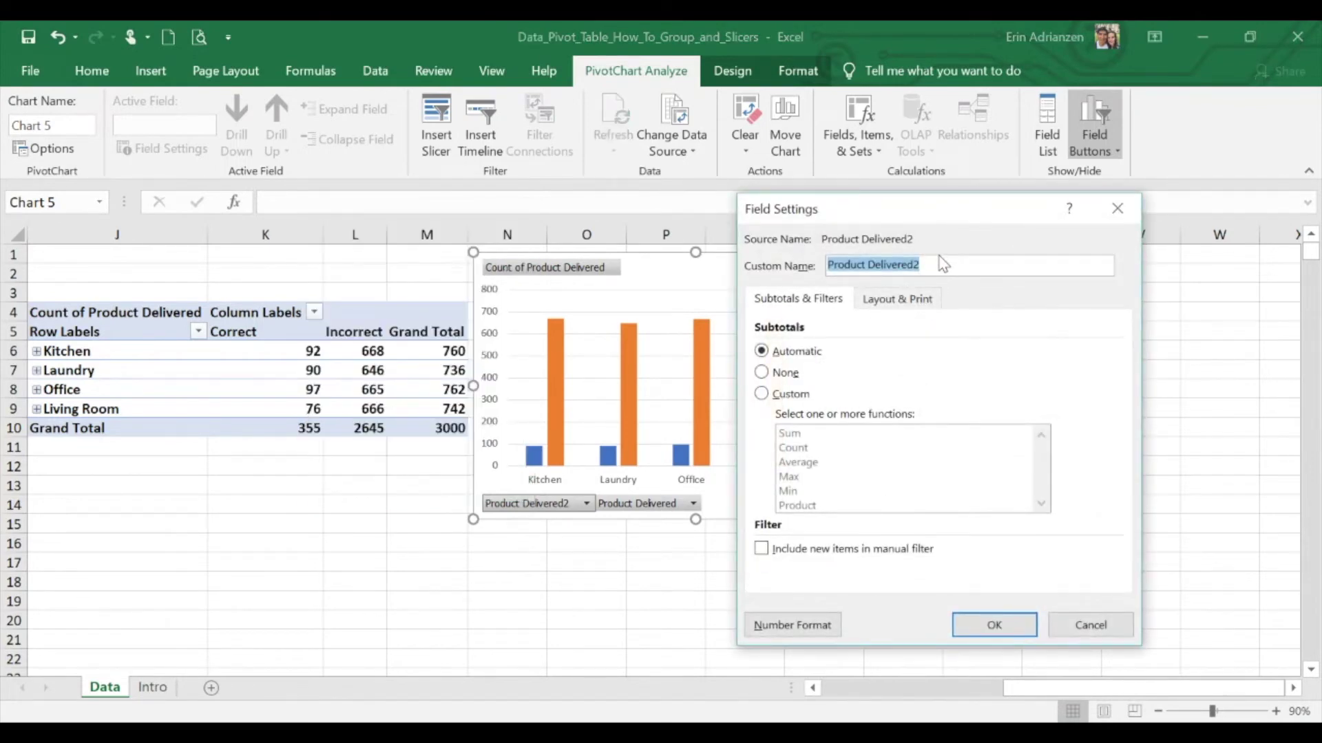
text(Area)
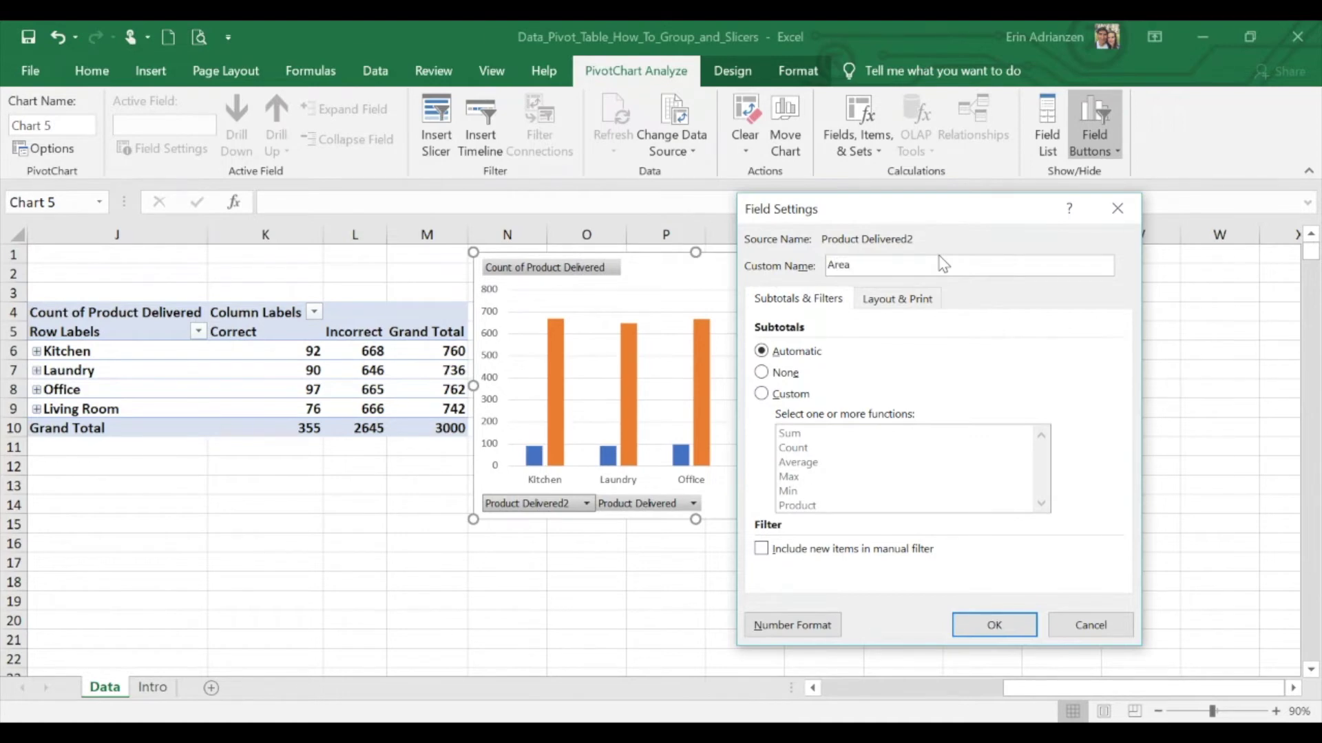
key(Return)
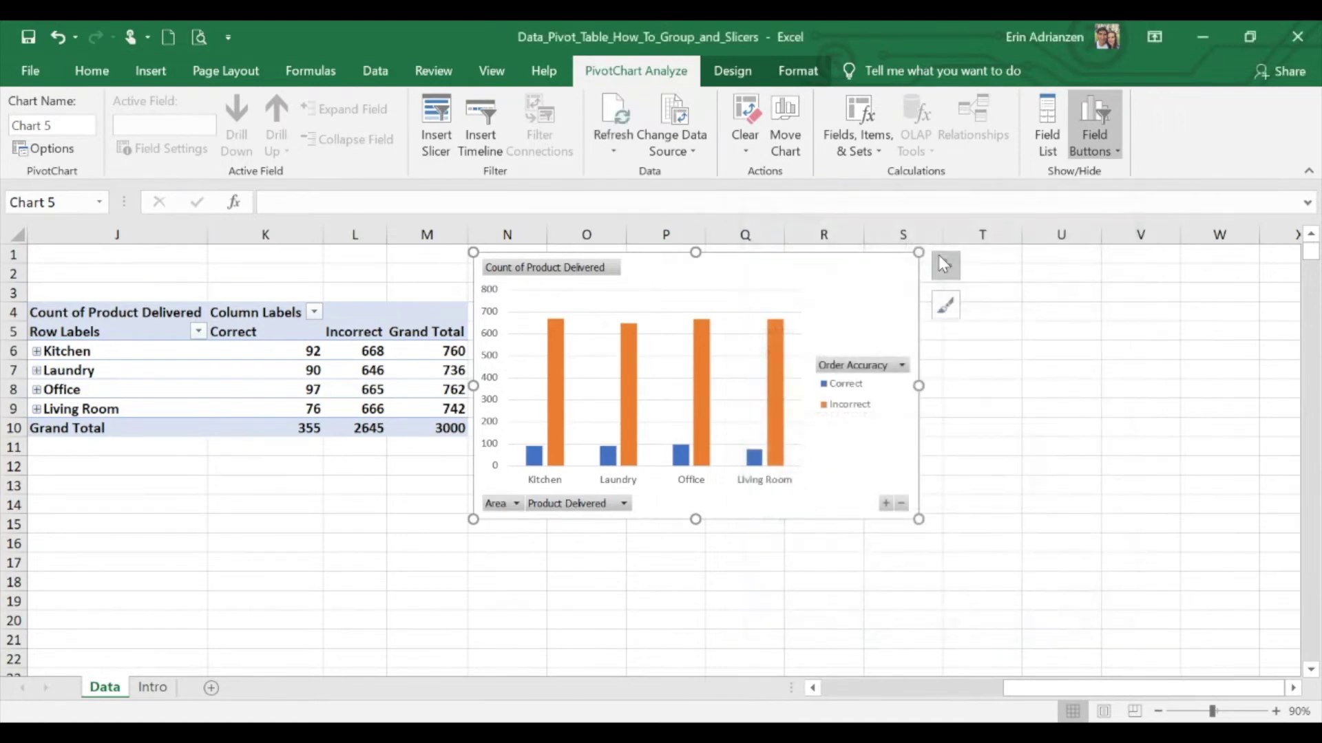
Hide the Count of Product Delivered button and add a chart title and primary vertical axis title
right_click(589, 279)
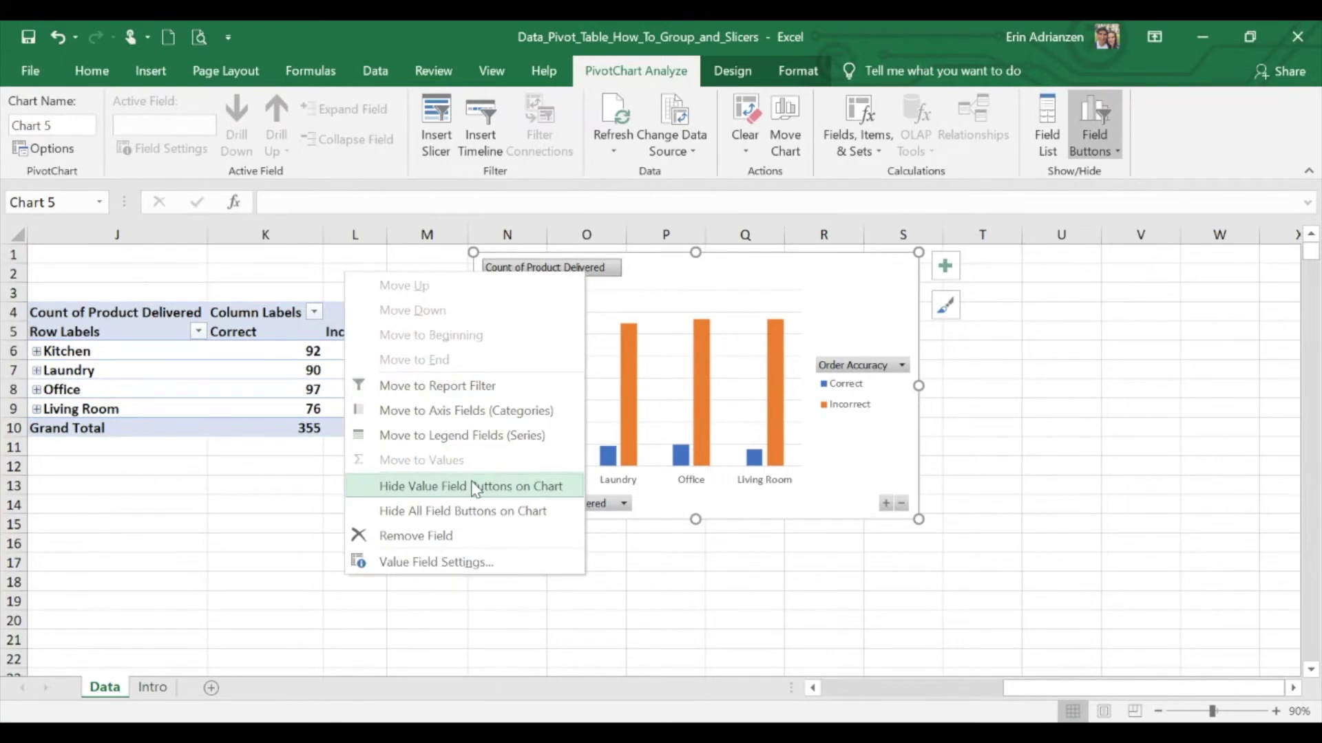
click(554, 486)
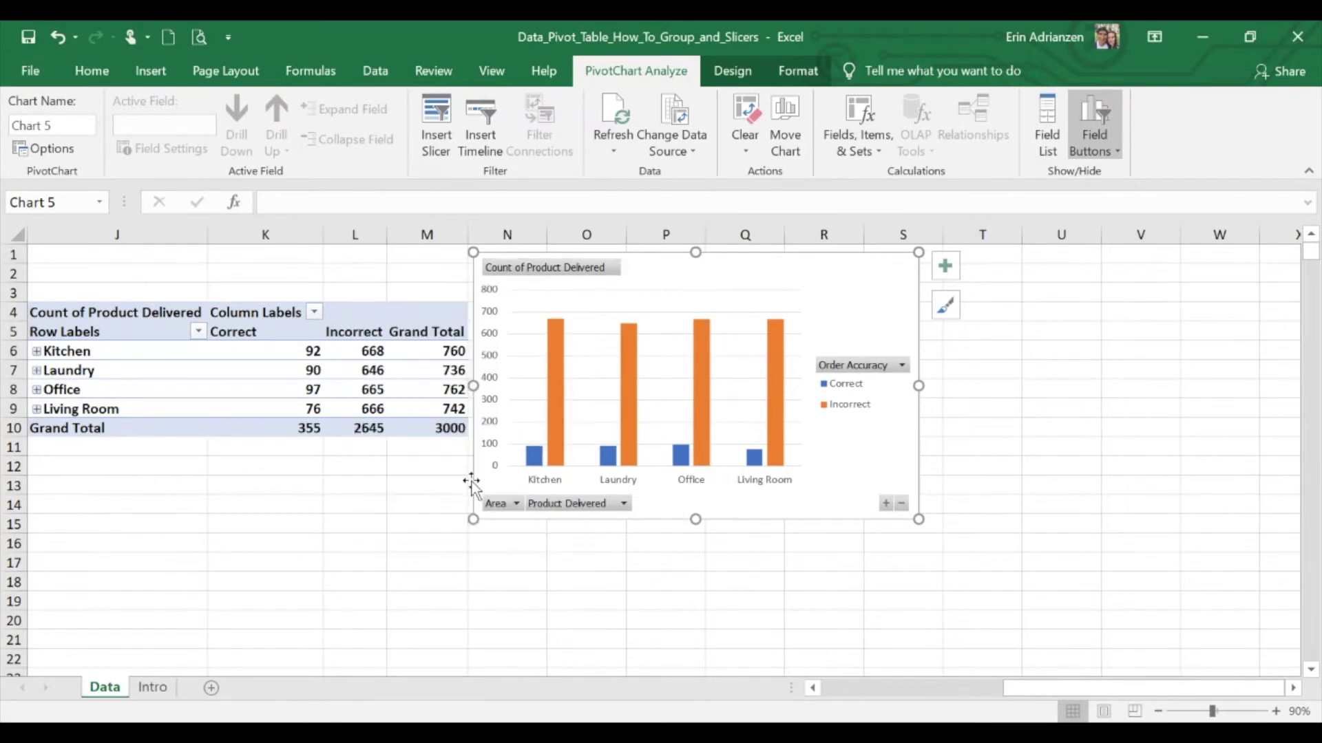
click(959, 270)
click(998, 335)
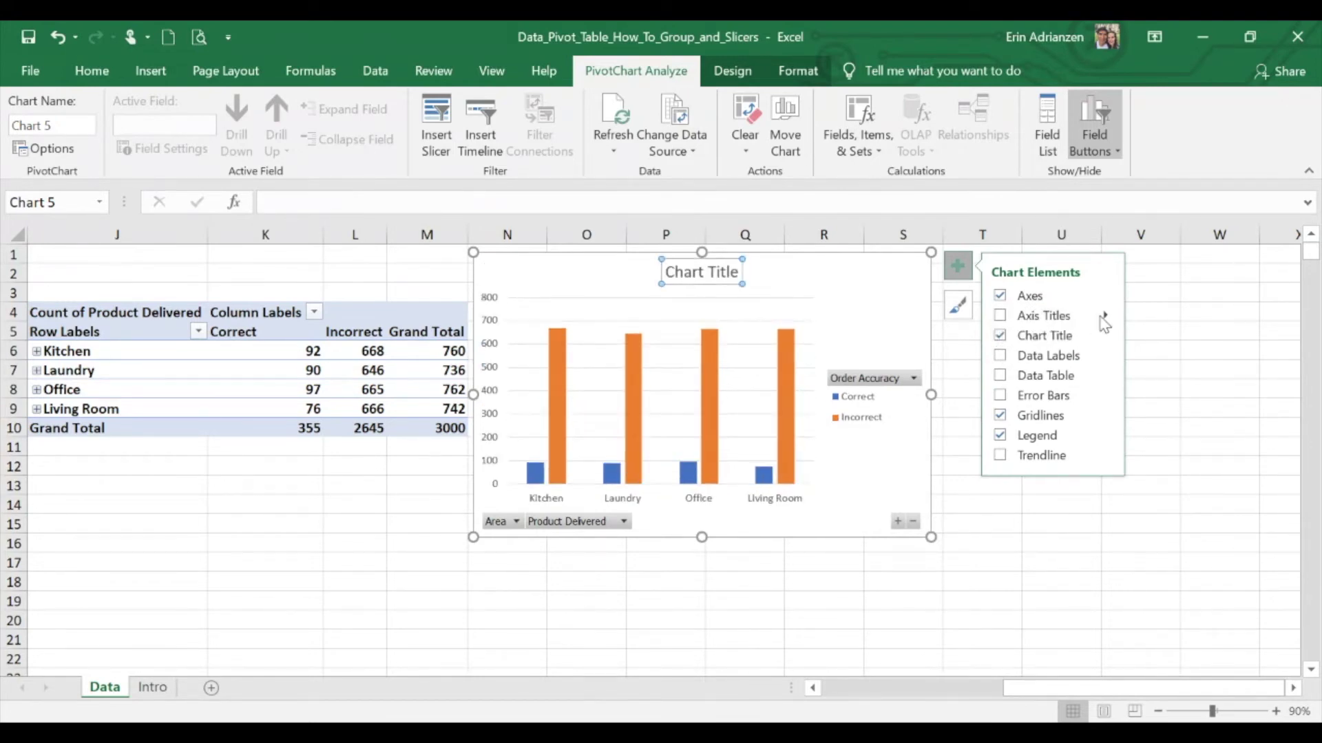
mouse_move(1106, 321)
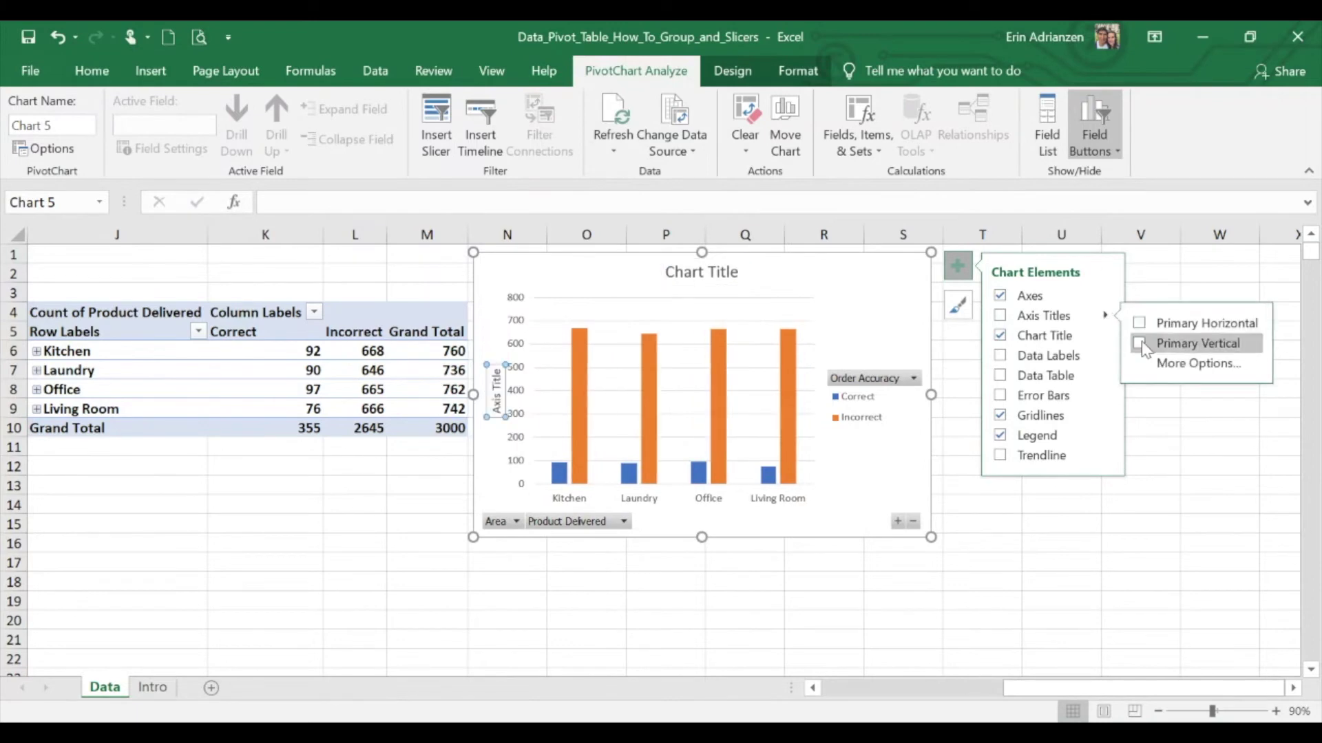
click(1142, 345)
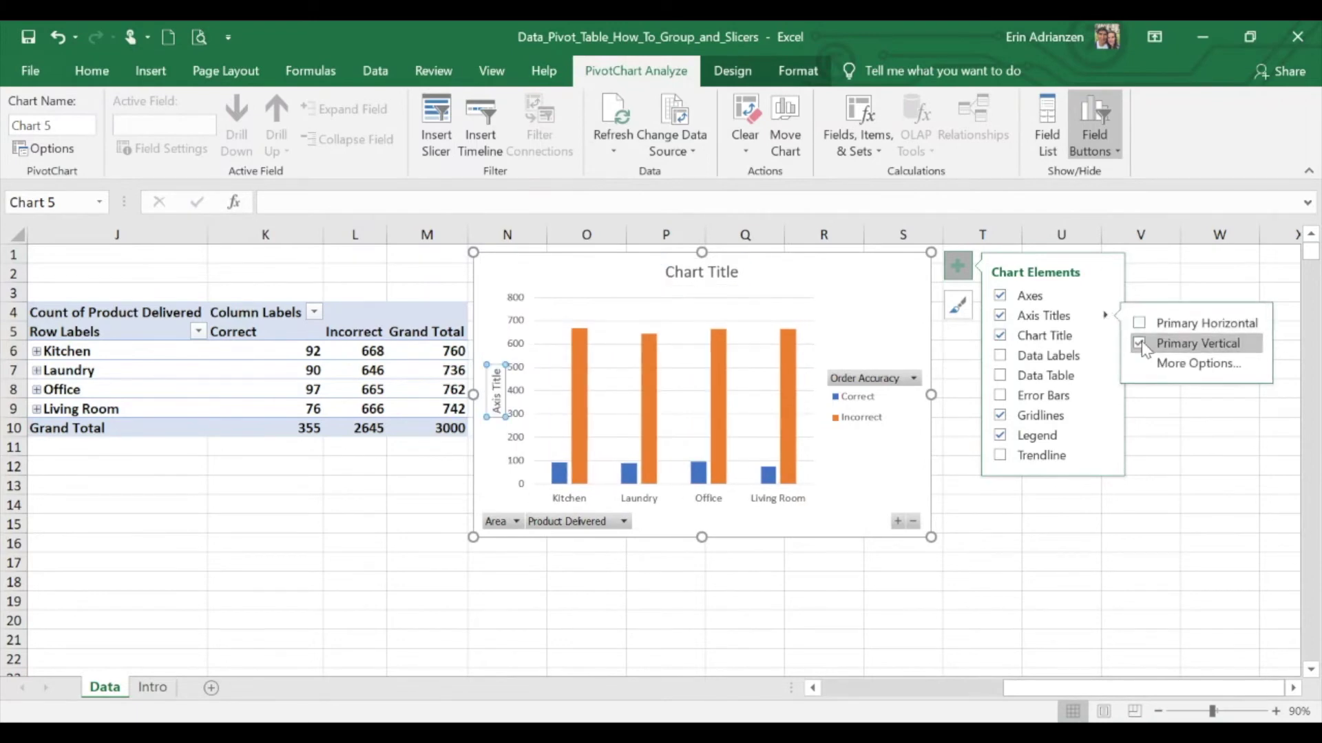
click(1168, 479)
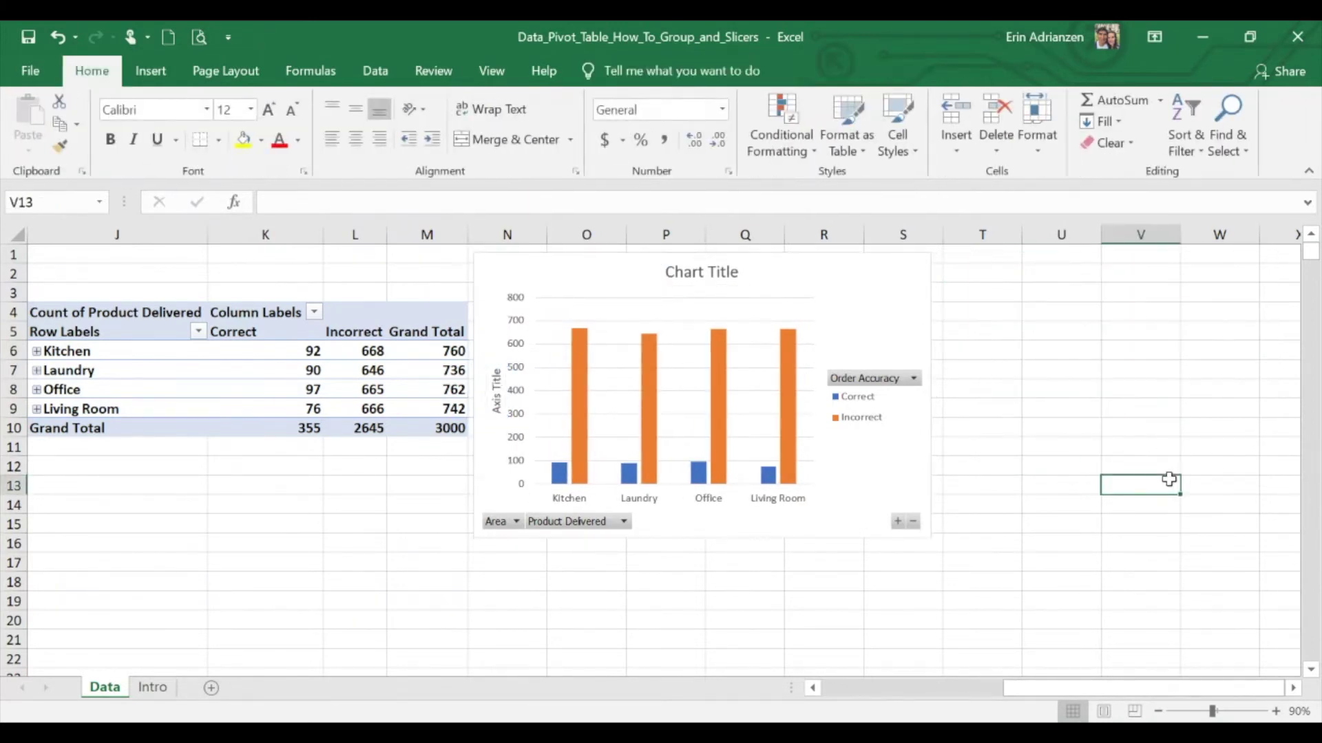
Label the pivot chart's vertical axis title Units
click(497, 406)
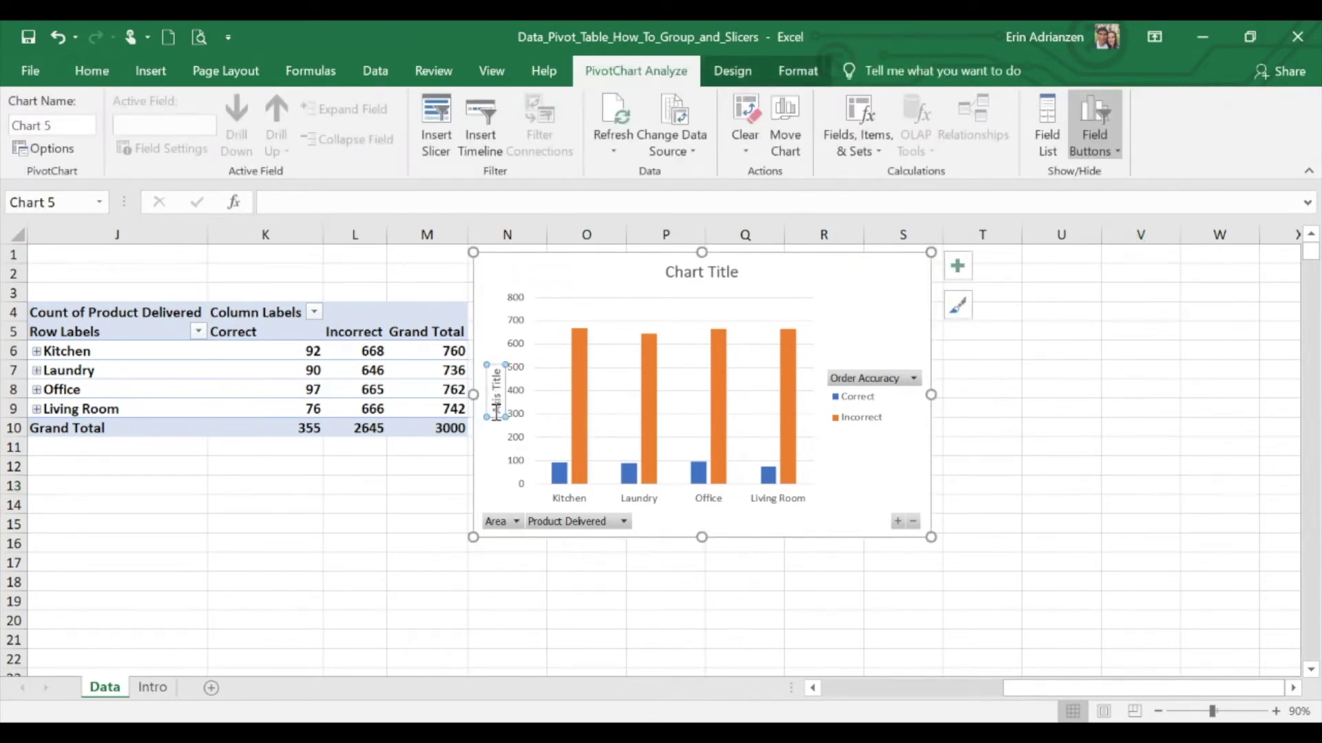
click(496, 413)
drag(496, 413, 496, 366)
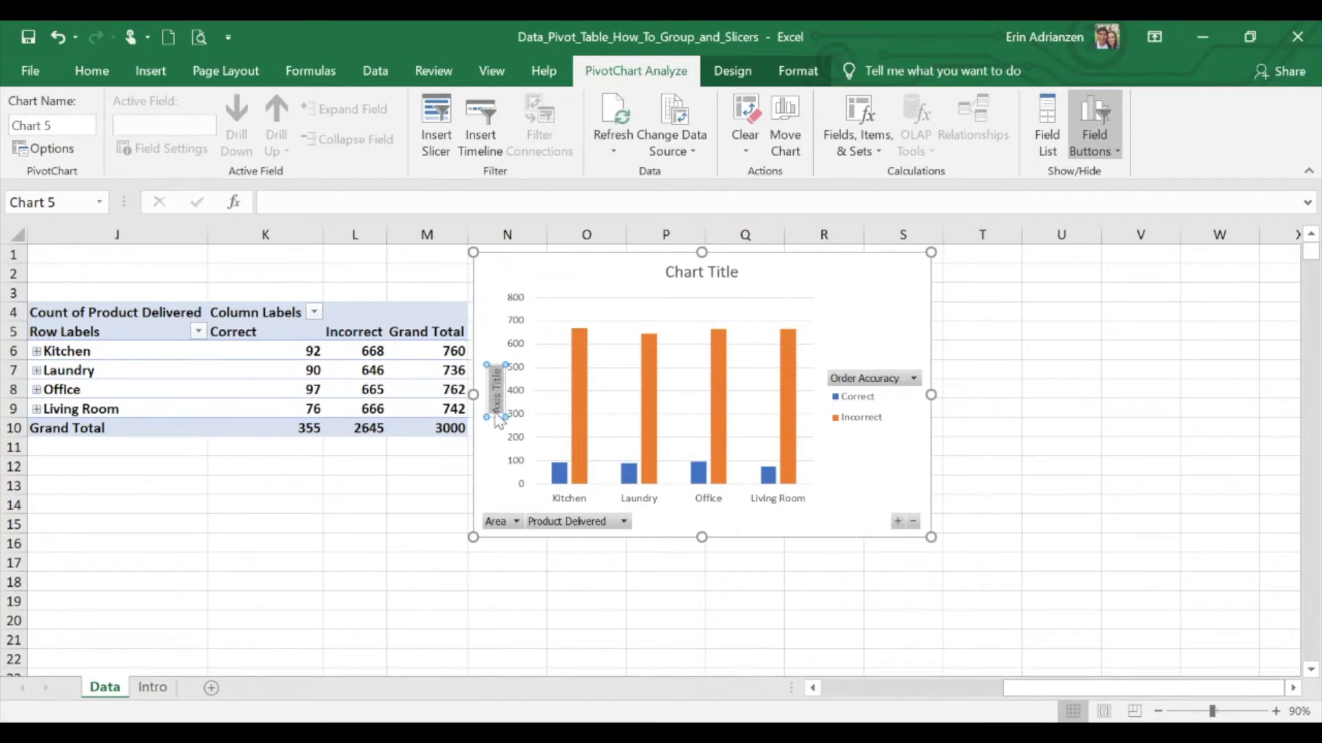
text(Units)
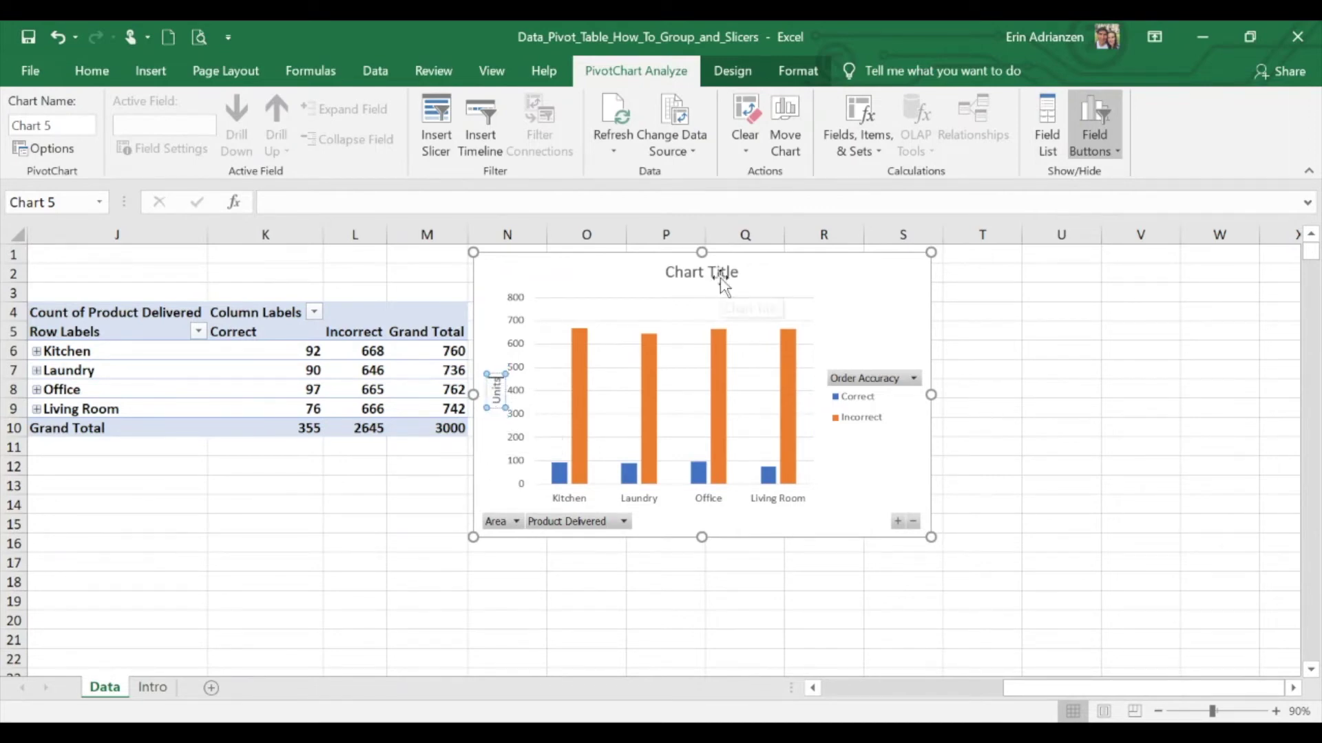
Title the pivot chart Product Delivered
click(721, 276)
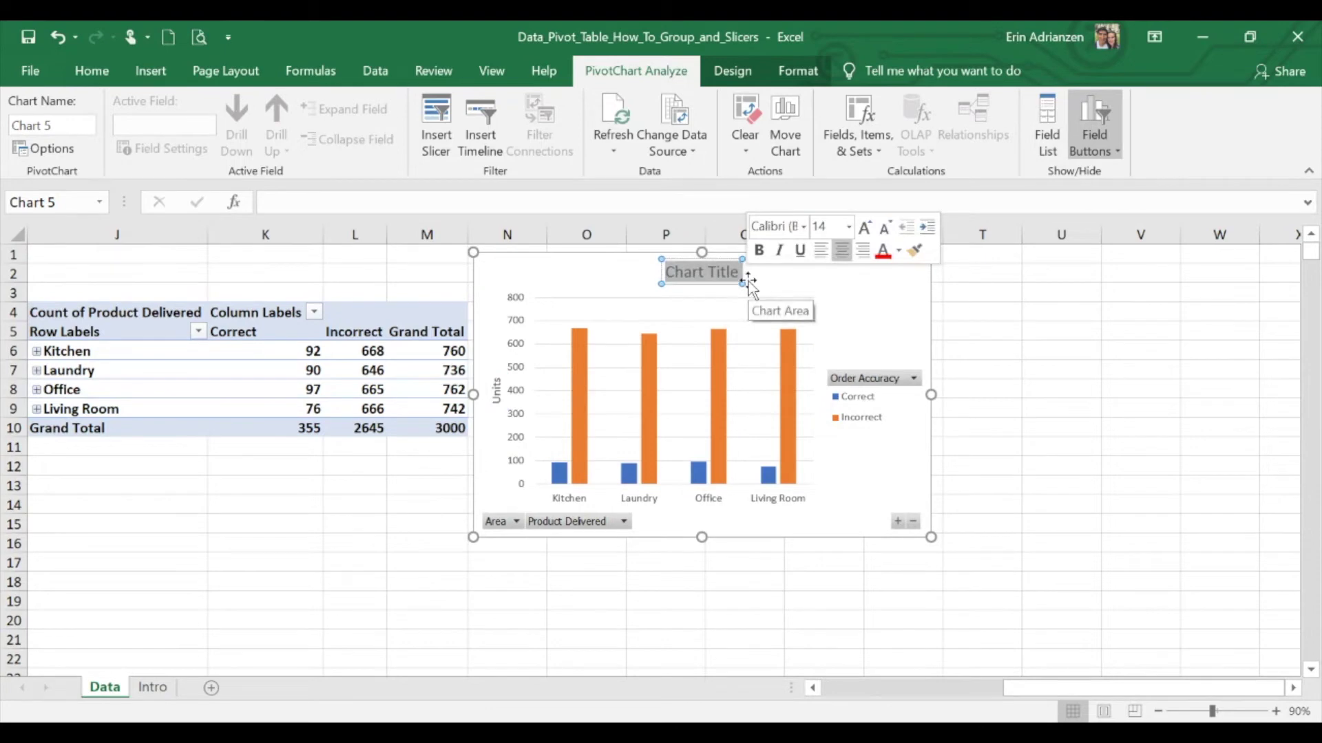
text(Product Delive)
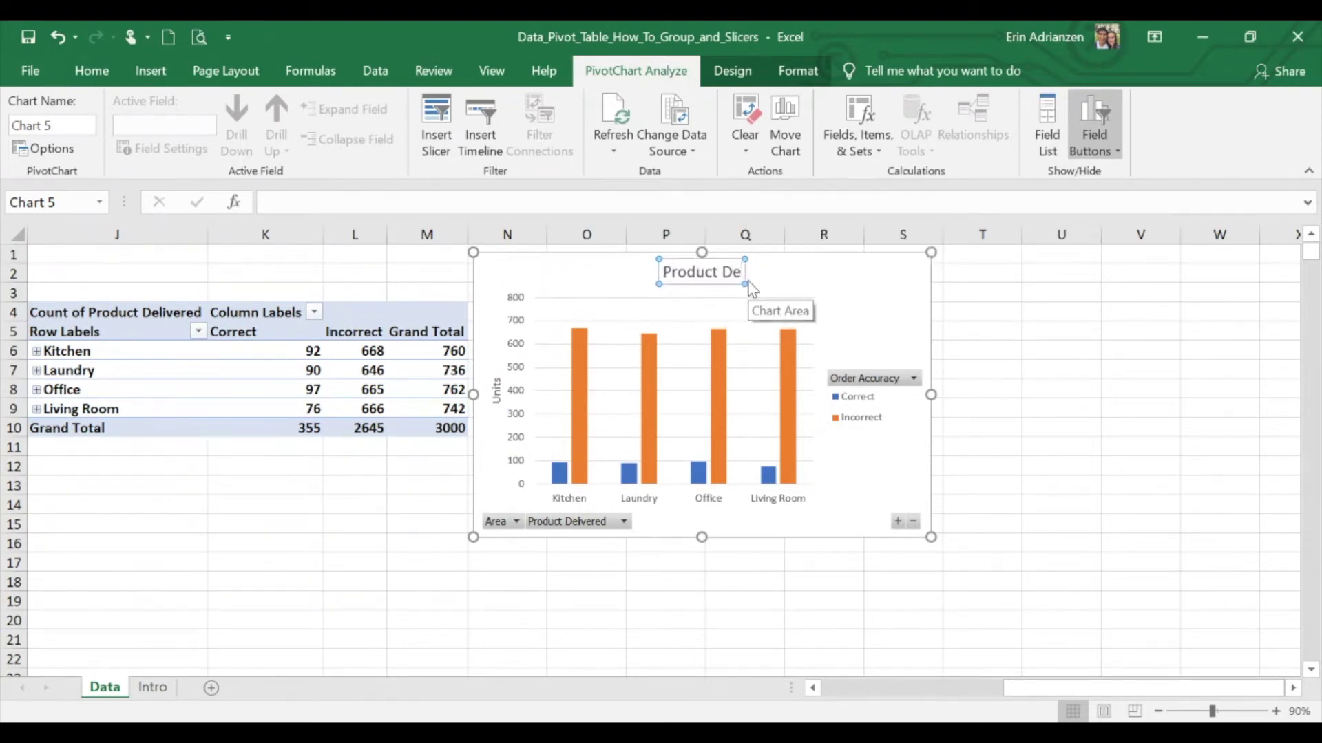
text(red)
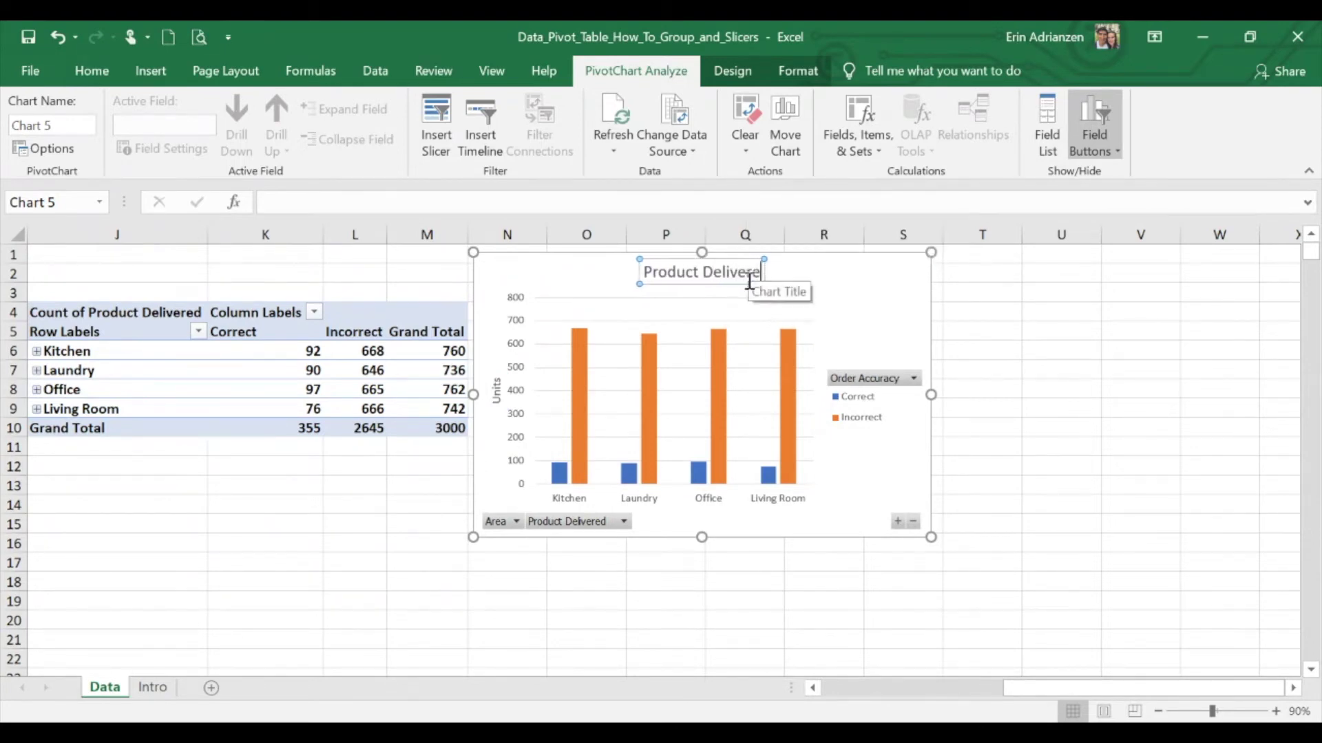
click(805, 545)
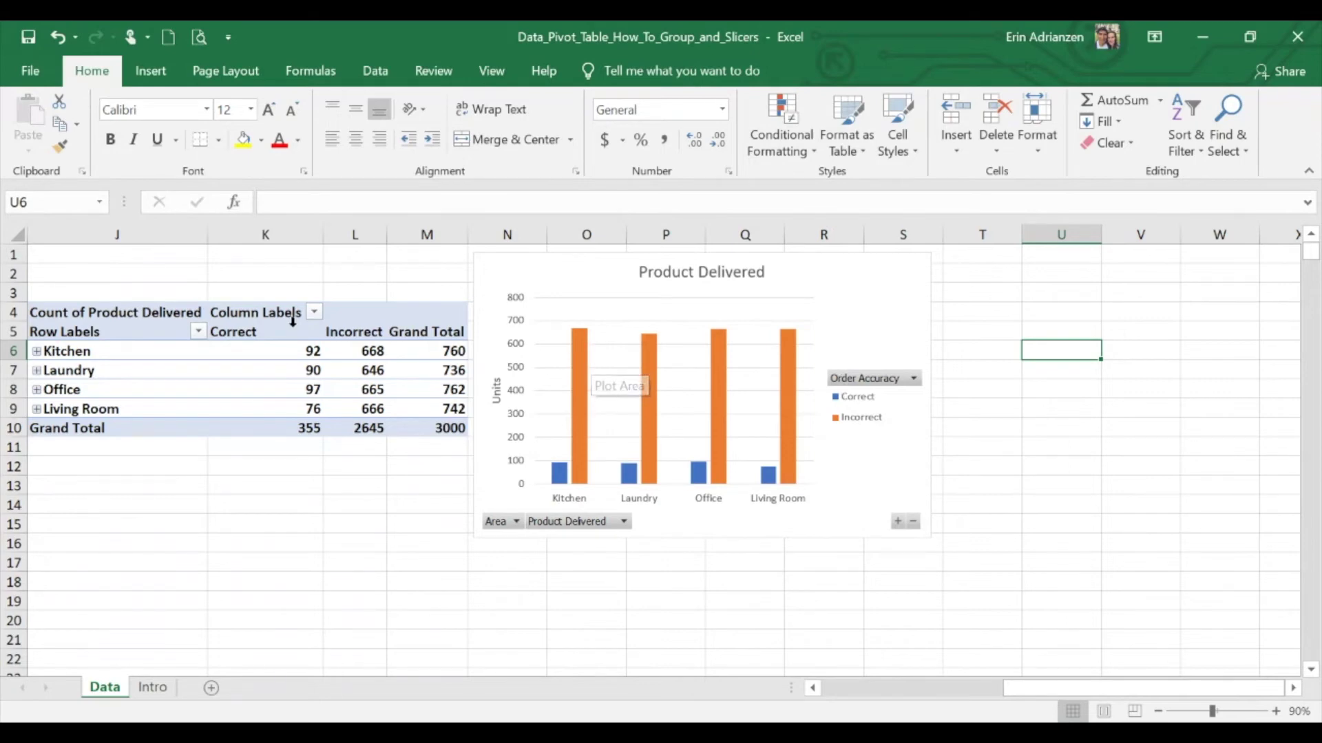
Open Insert Slicer from the PivotChart Analyze tab for the selected pivot chart
click(230, 374)
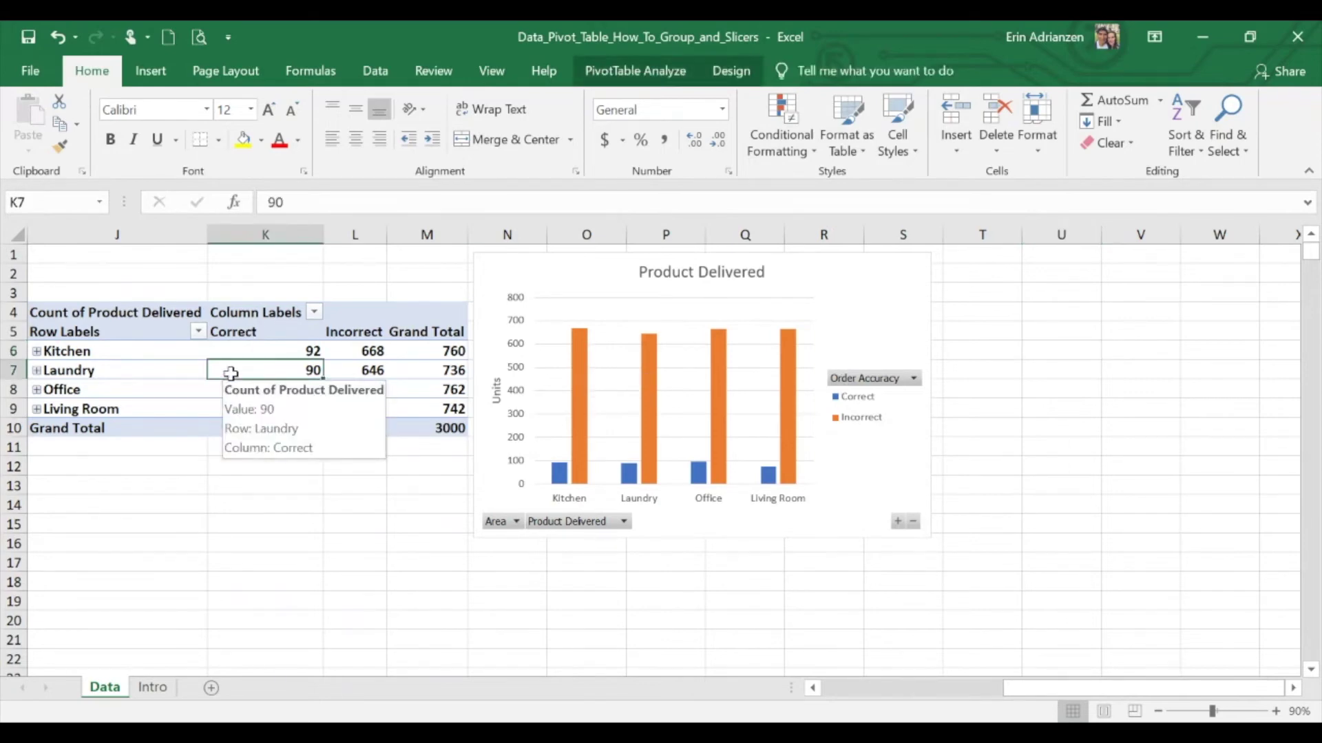
click(893, 296)
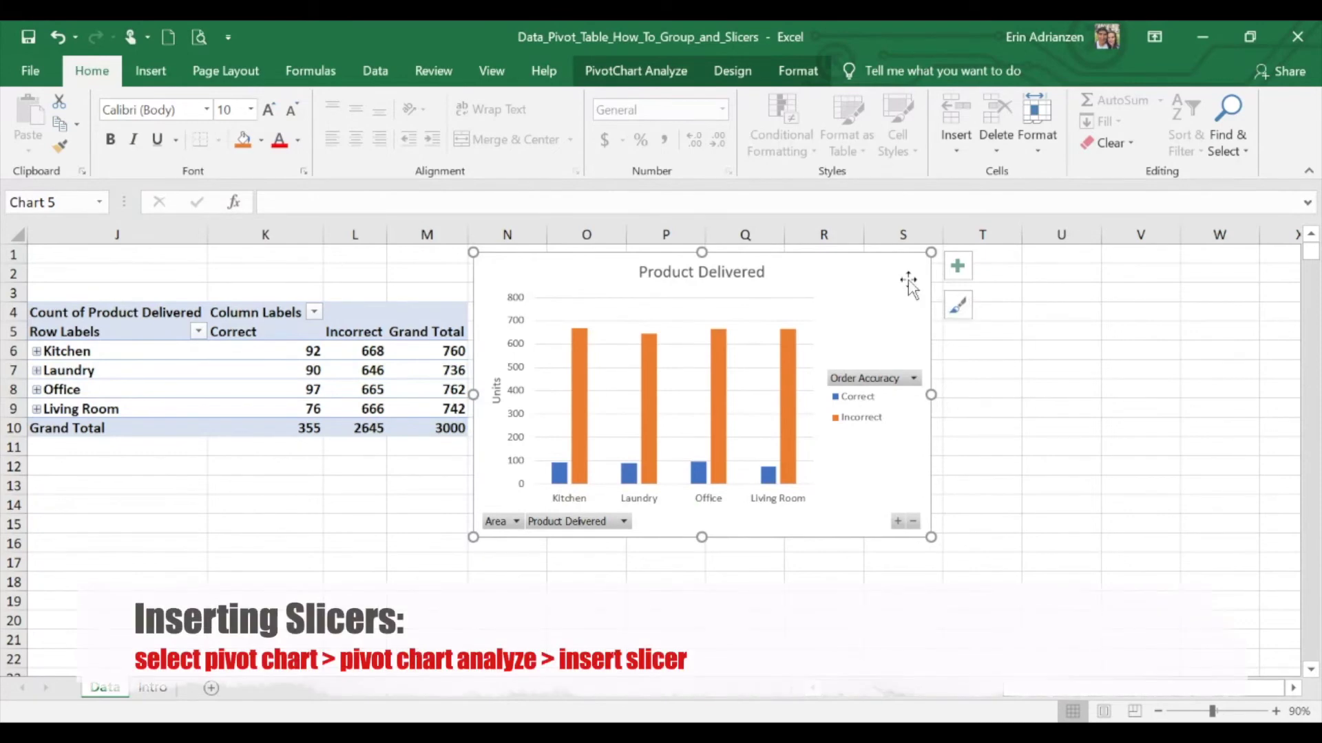
click(636, 72)
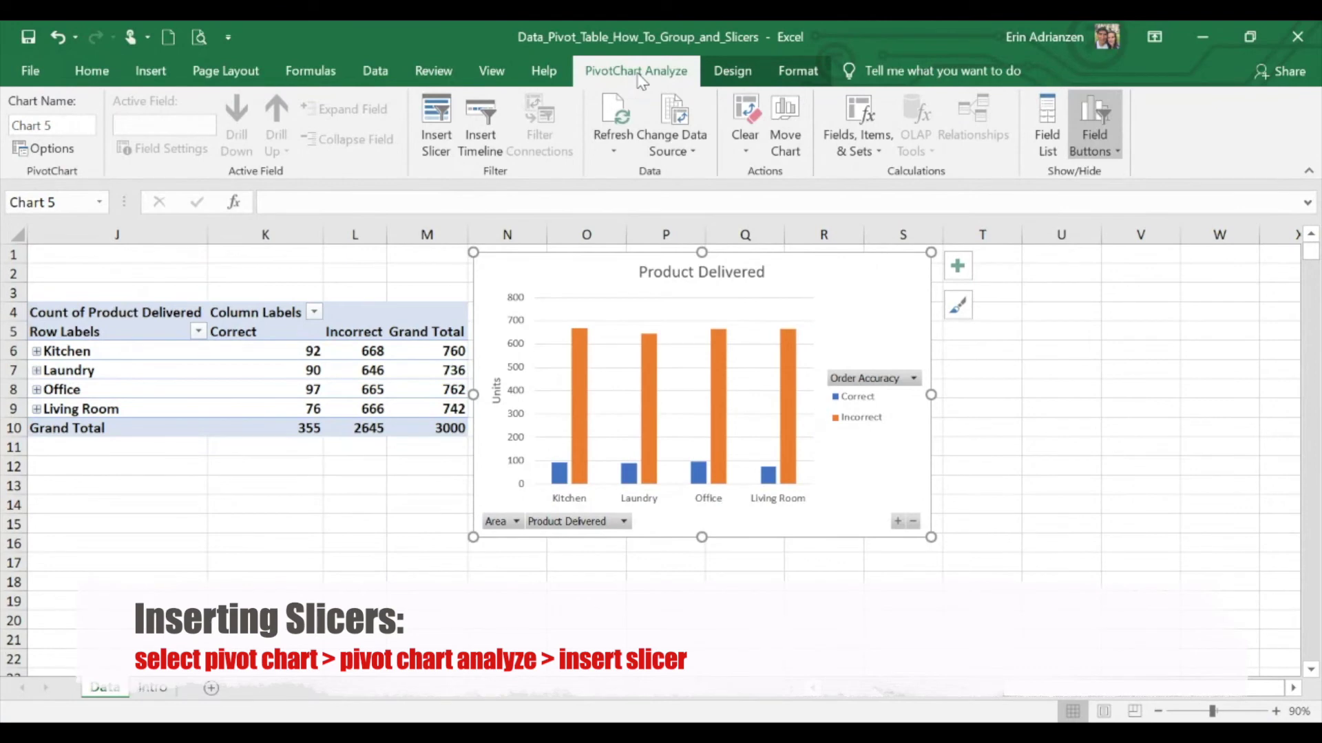
click(440, 126)
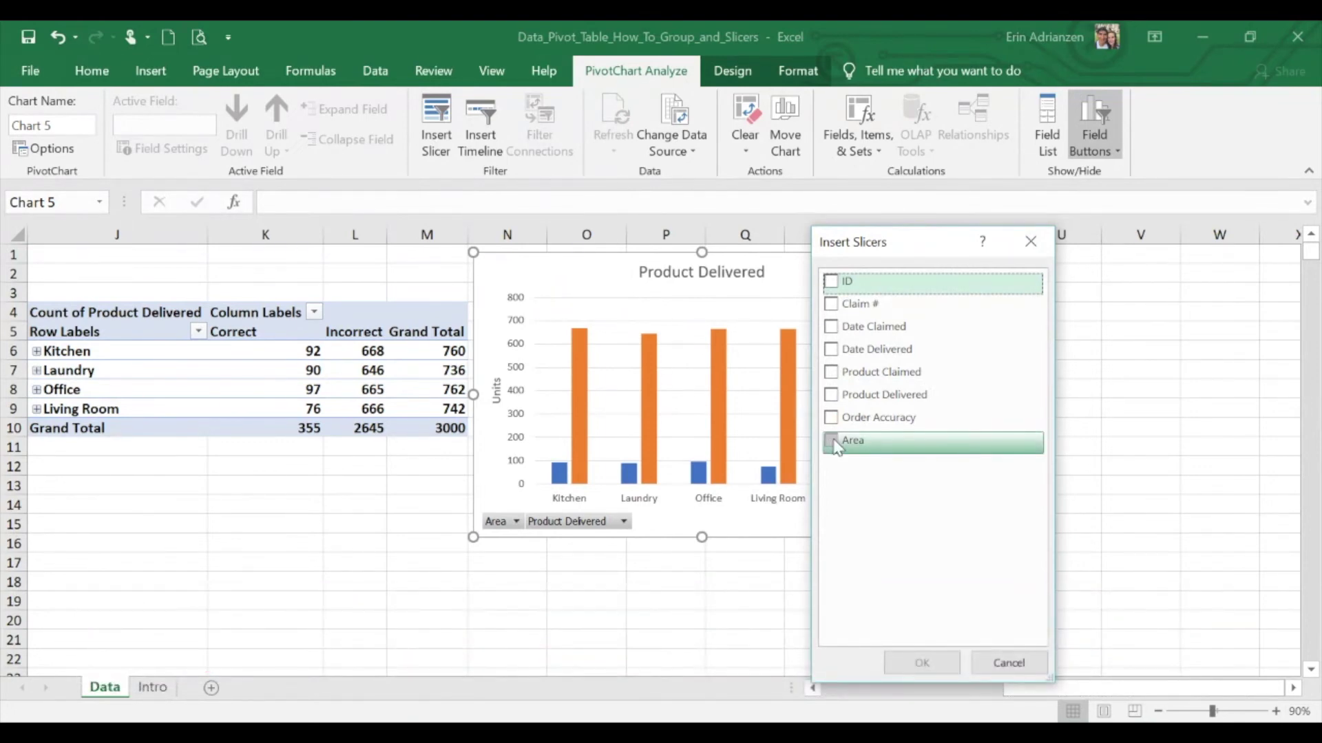
Insert Area, Order Accuracy and Product Delivered slicers for the pivot chart
click(834, 444)
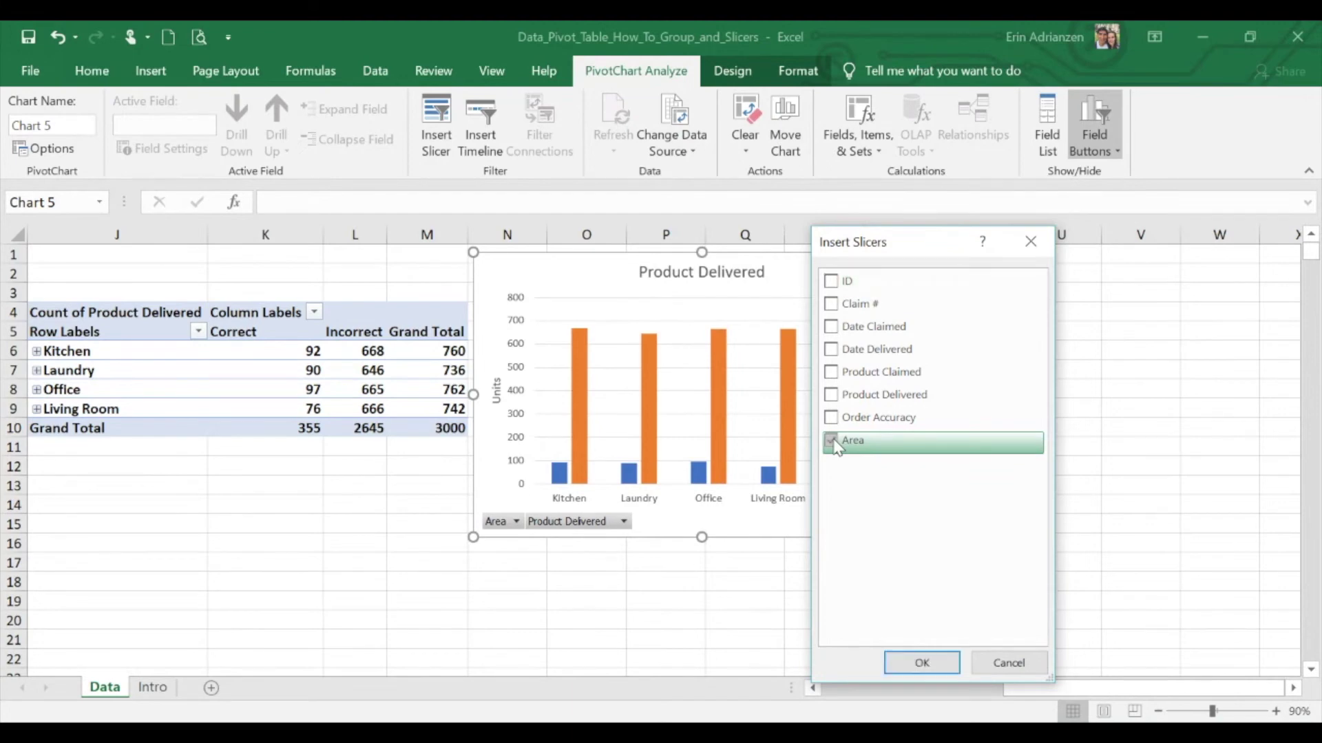
click(832, 416)
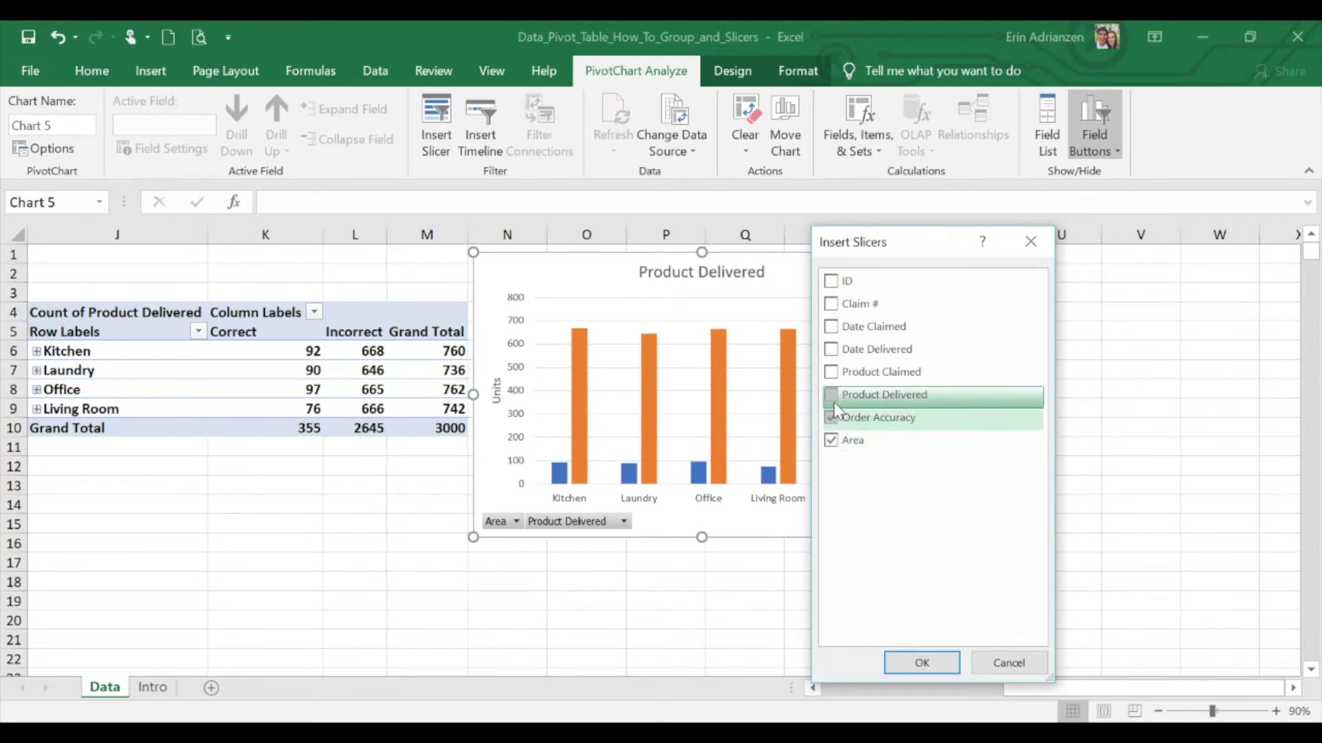
click(832, 397)
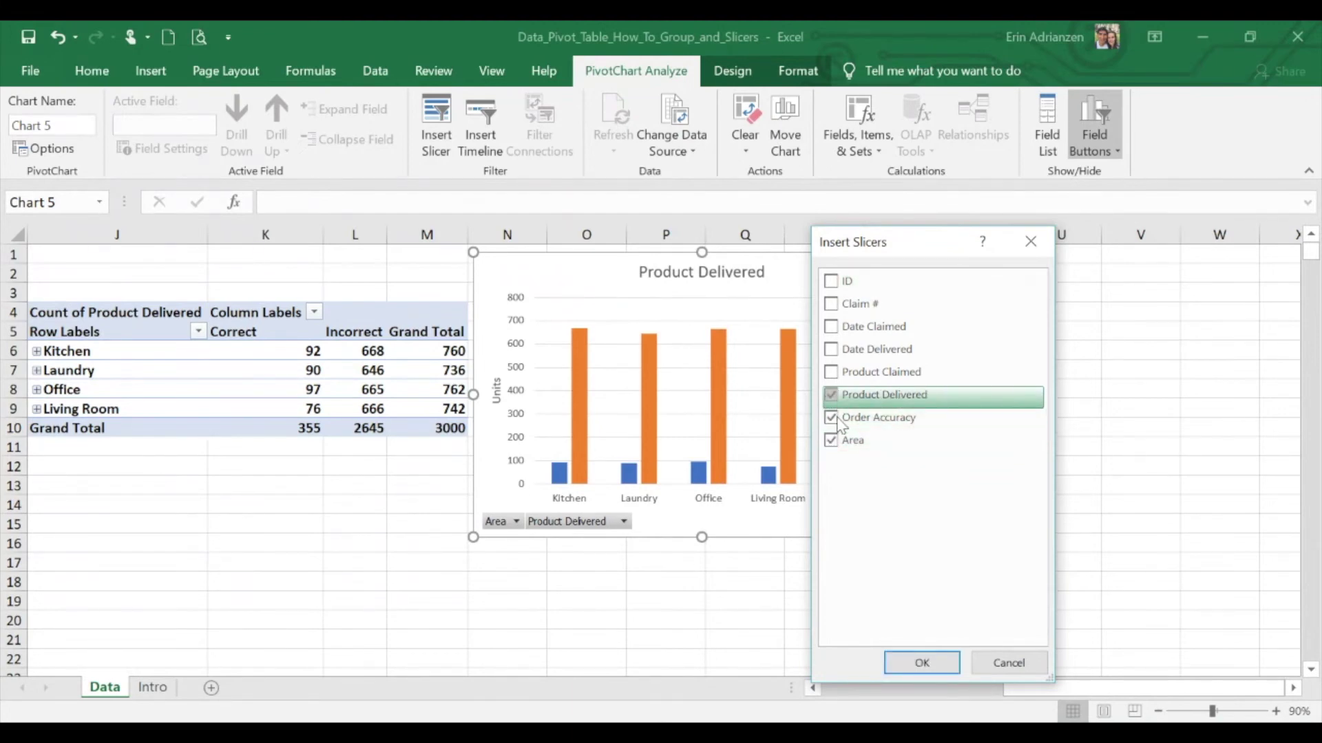
click(922, 663)
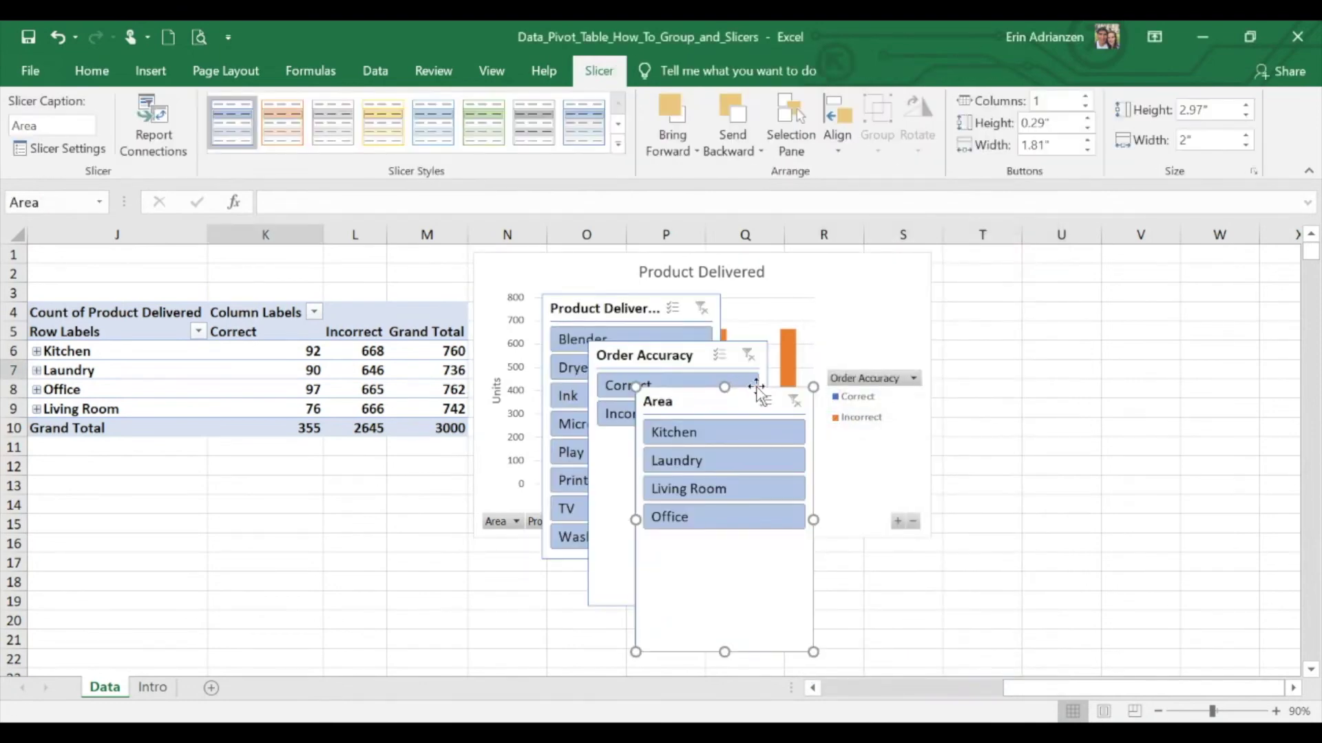
Arrange the Product Delivered, Order Accuracy and Area slicers side by side below the chart
scroll(756, 386, down, 1)
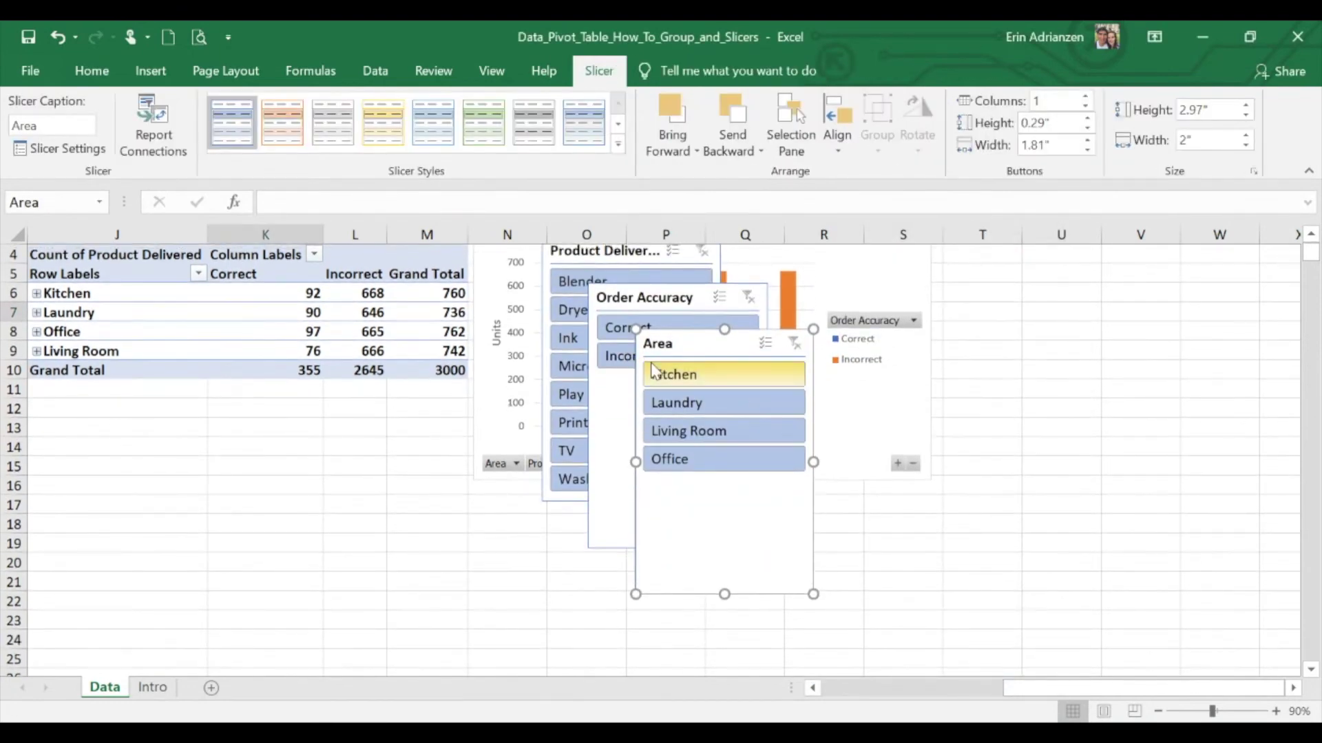
scroll(661, 344, up, 1)
drag(664, 364, 855, 507)
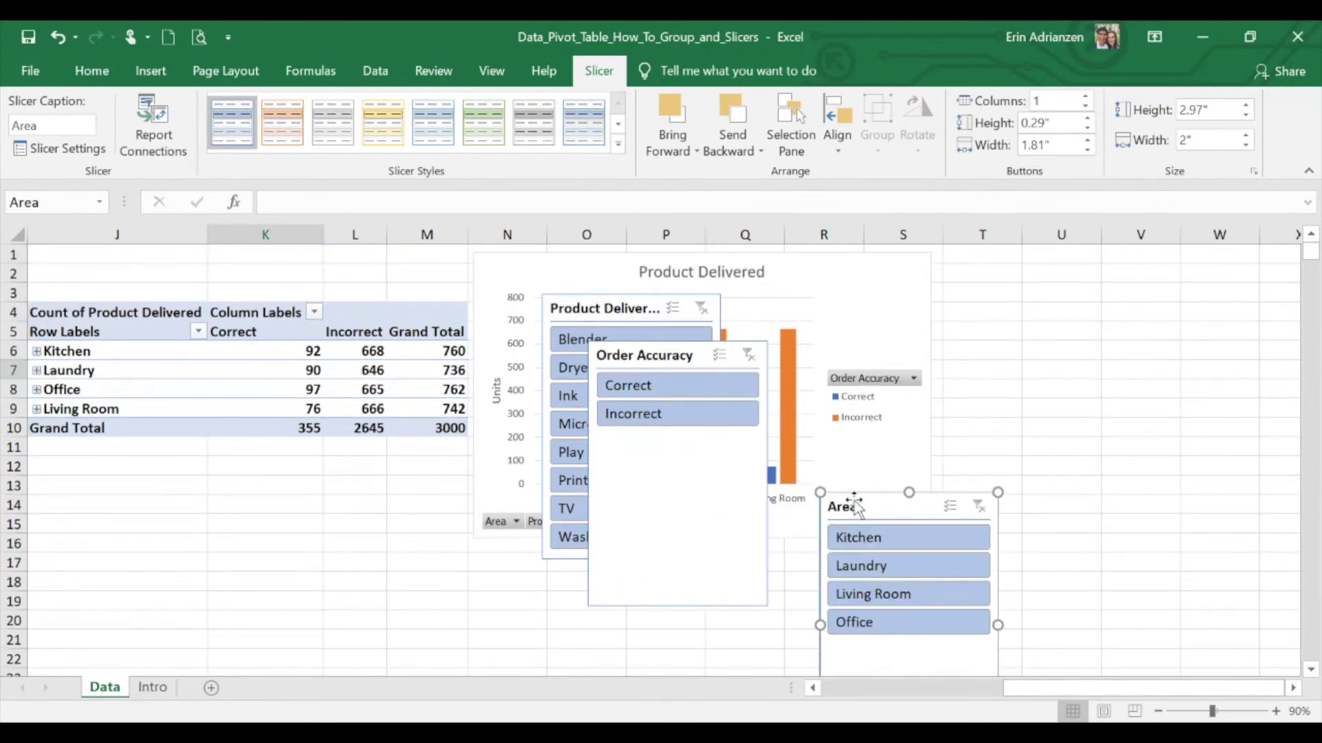
scroll(856, 508, down, 2)
drag(873, 372, 824, 442)
scroll(823, 442, up, 1)
drag(688, 287, 685, 513)
scroll(592, 345, up, 1)
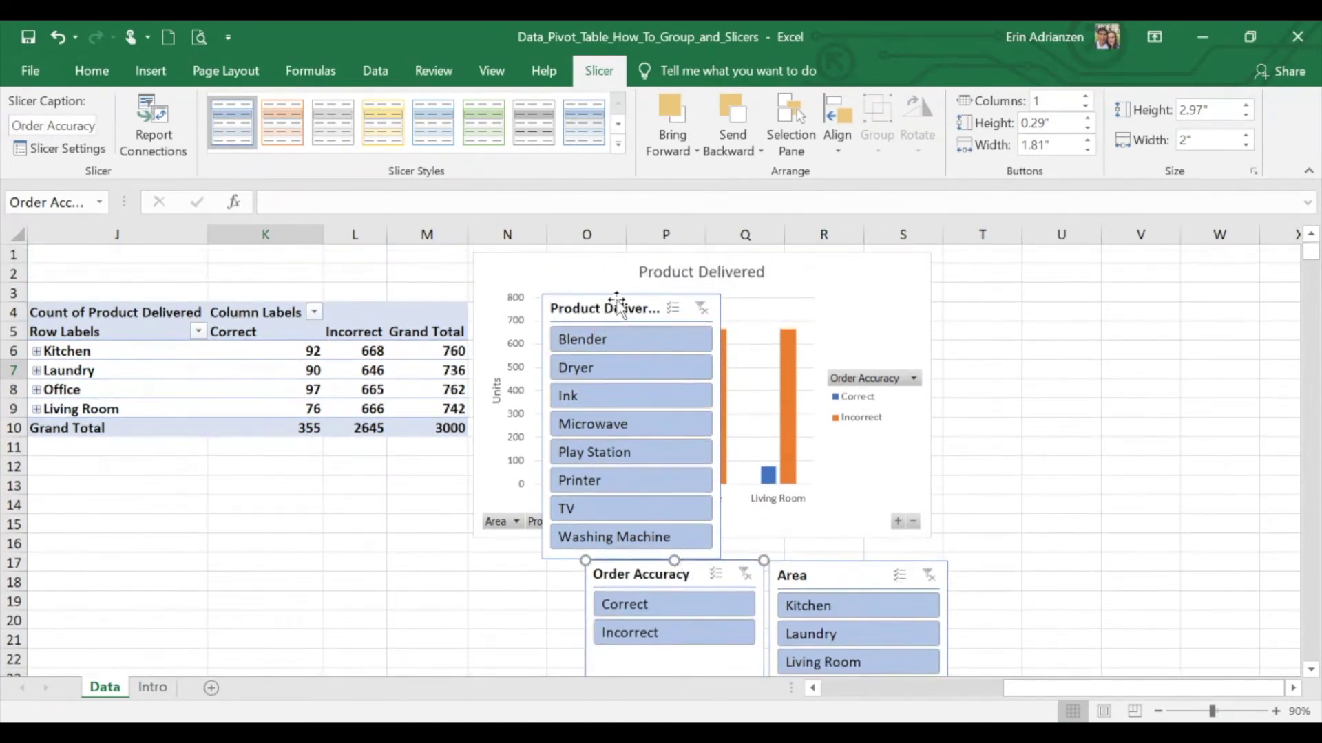
drag(617, 302, 420, 505)
scroll(561, 415, down, 2)
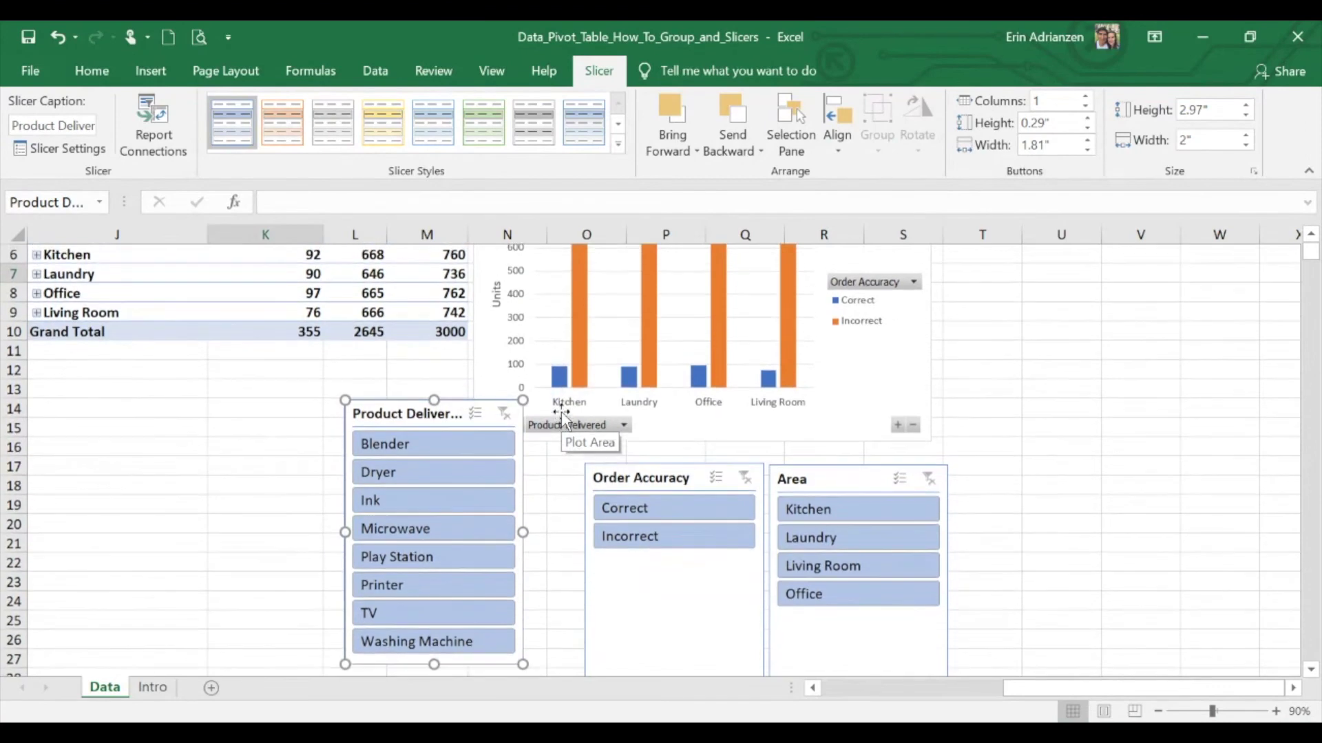
scroll(628, 341, down, 4)
scroll(629, 346, up, 1)
drag(421, 352, 473, 415)
scroll(683, 550, down, 2)
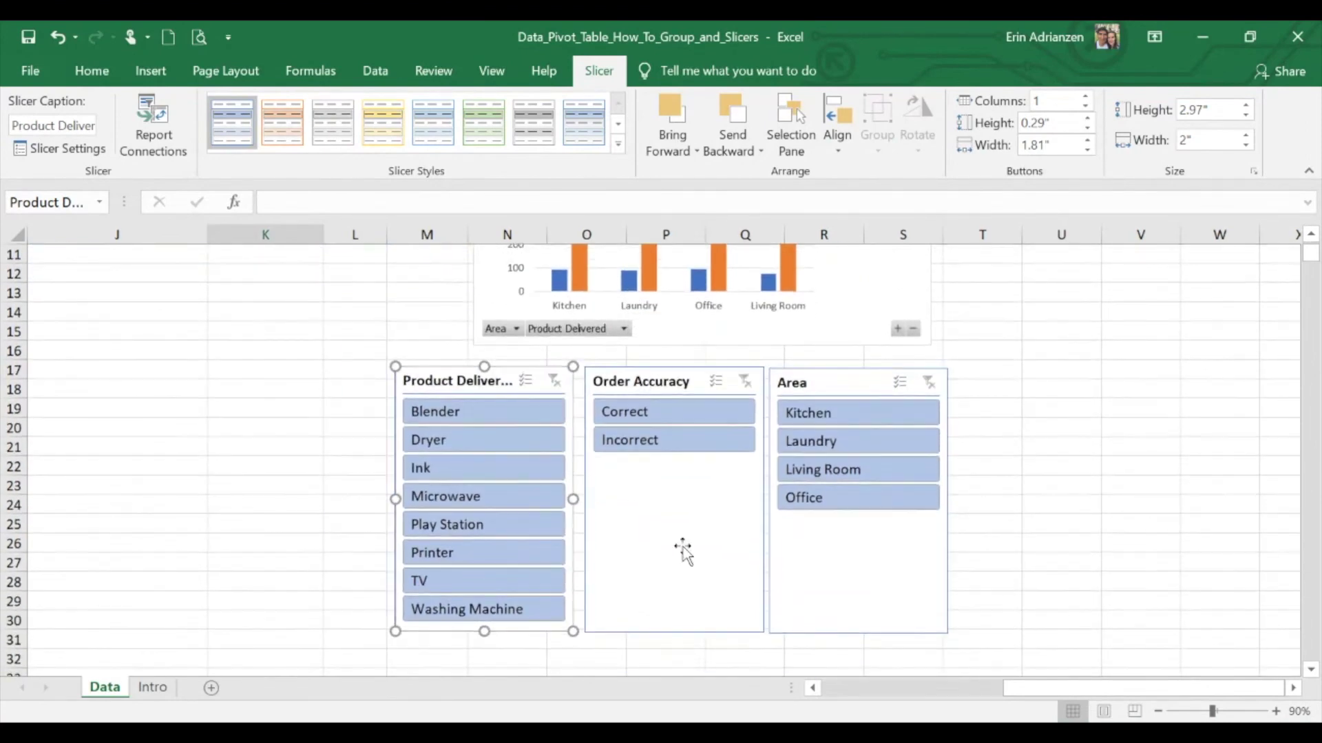
Shorten the Order Accuracy and Area slicers
click(681, 580)
drag(674, 631, 660, 461)
click(885, 549)
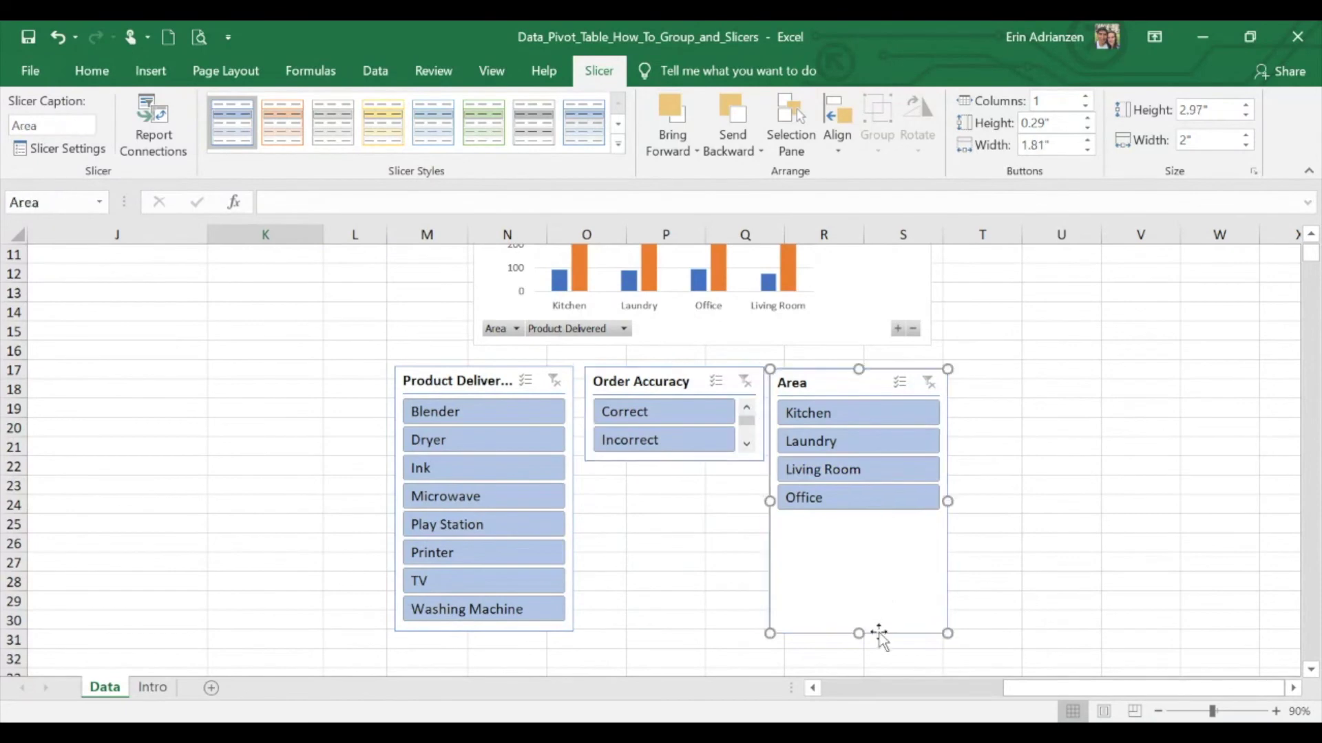
drag(858, 633, 859, 518)
Zoom the sheet to 80% and filter the Area slicer to Kitchen
scroll(681, 514, up, 3)
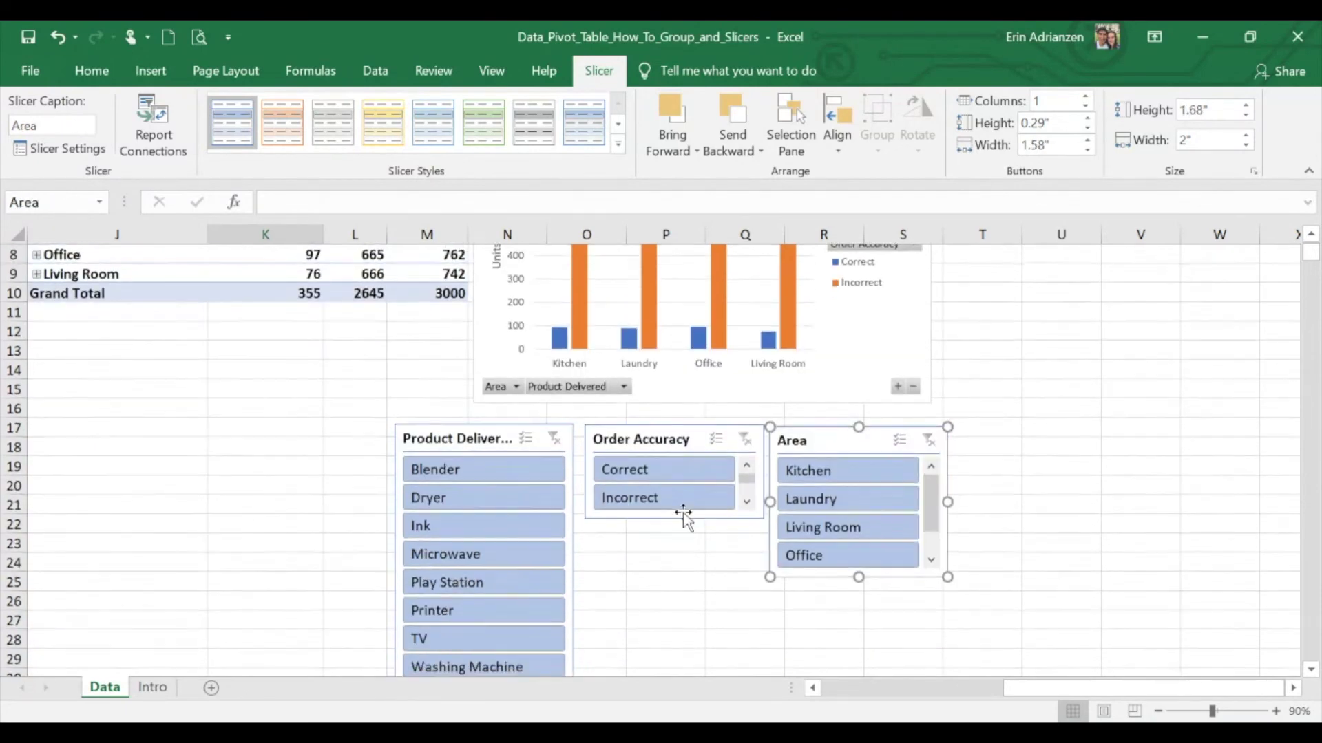
scroll(683, 512, up, 1)
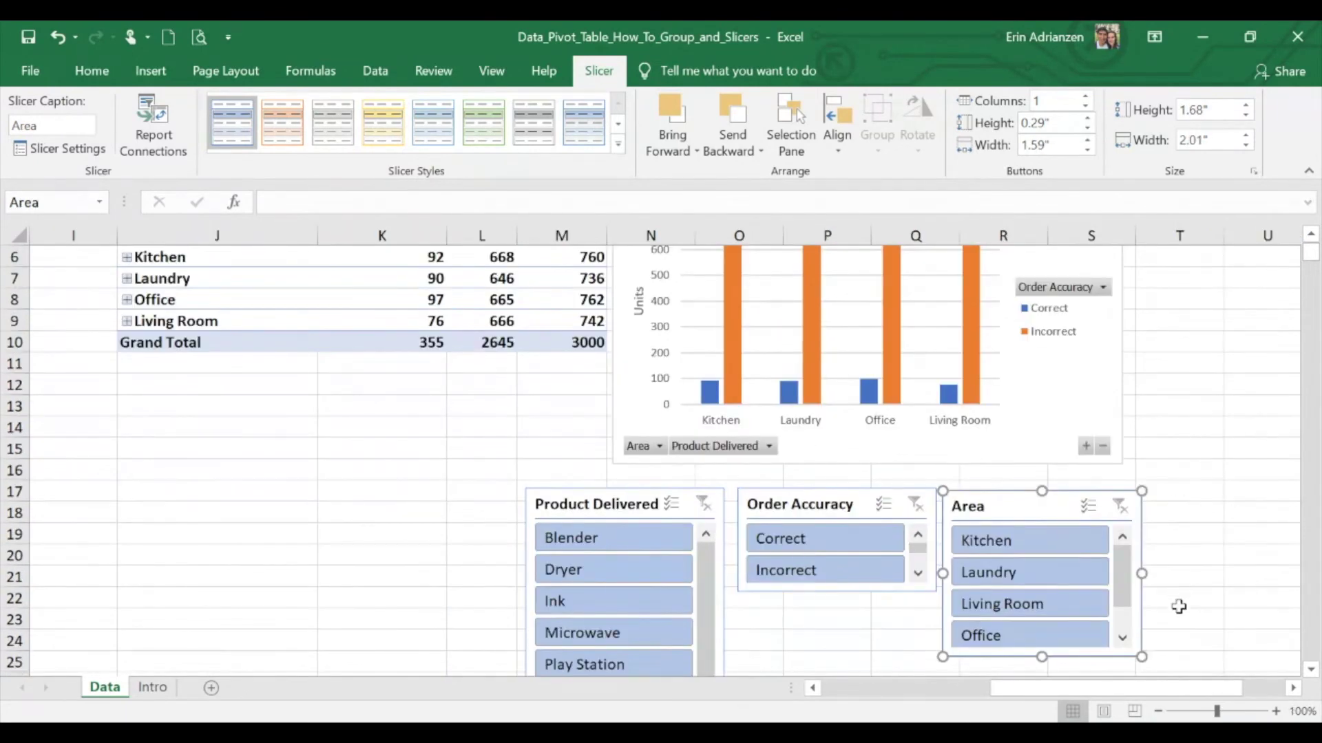
click(1160, 712)
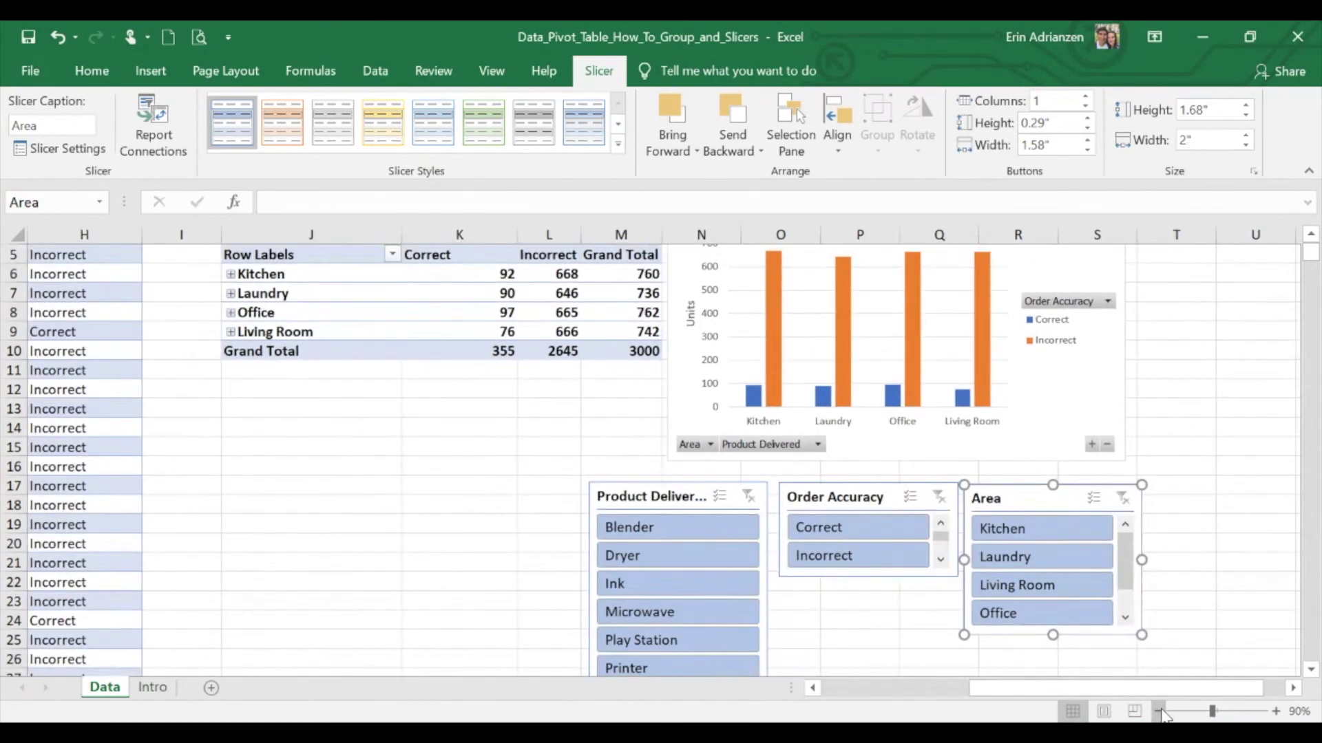
click(1160, 712)
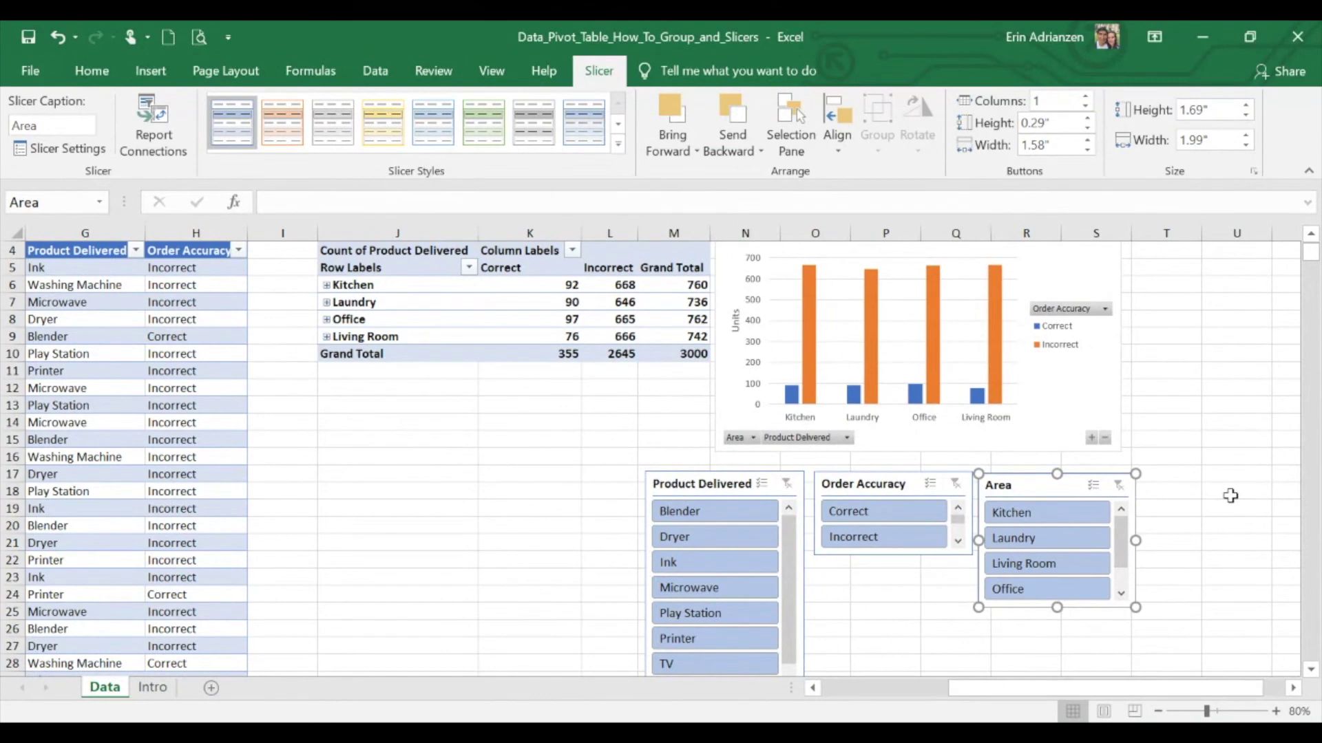
scroll(1230, 496, up, 1)
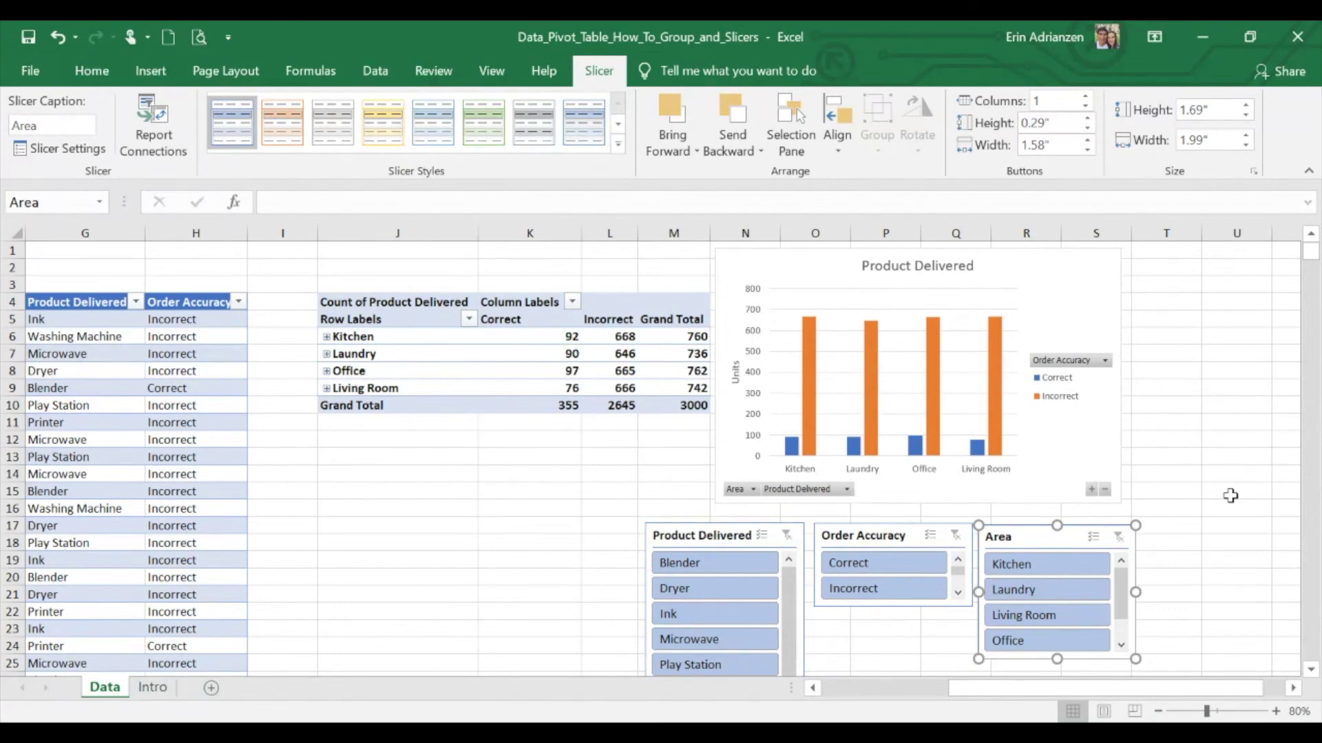
click(1043, 571)
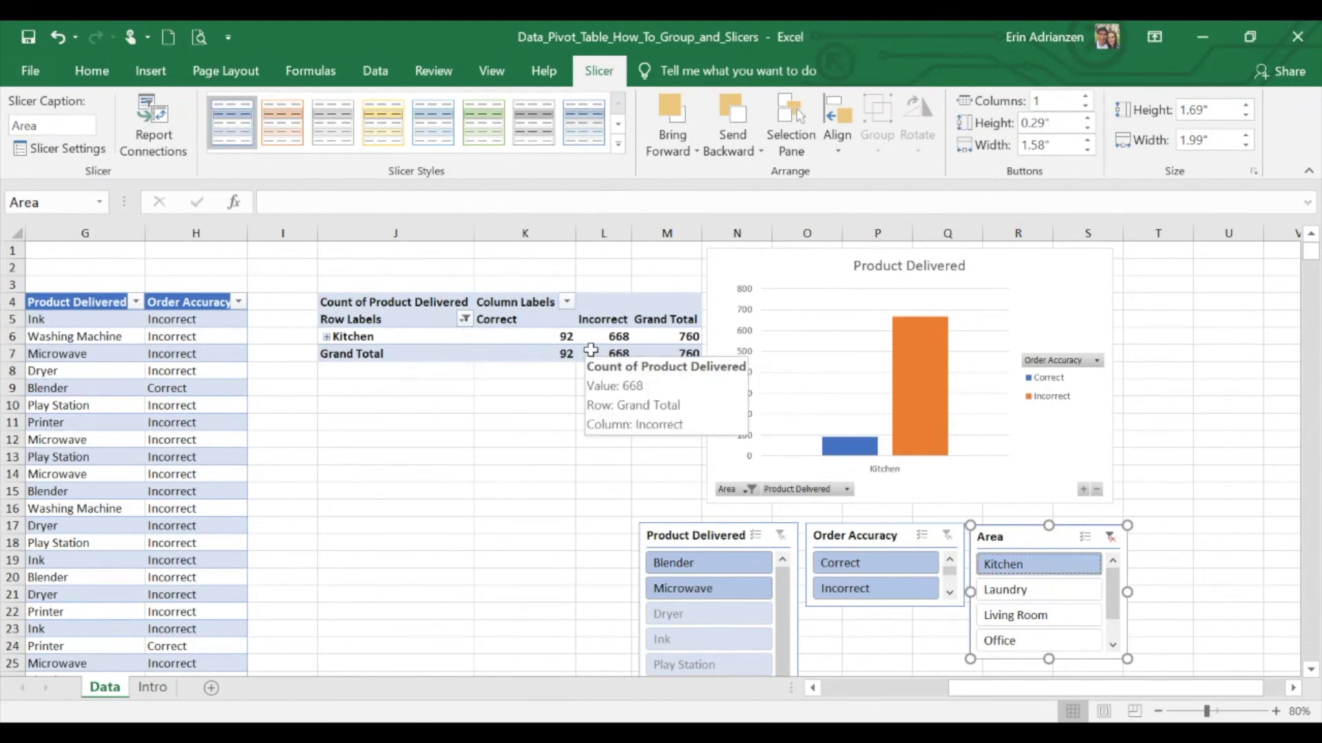
Check the Kitchen-filtered pivot totals: 760 deliveries, 92 Correct and 668 Incorrect
mouse_move(666, 356)
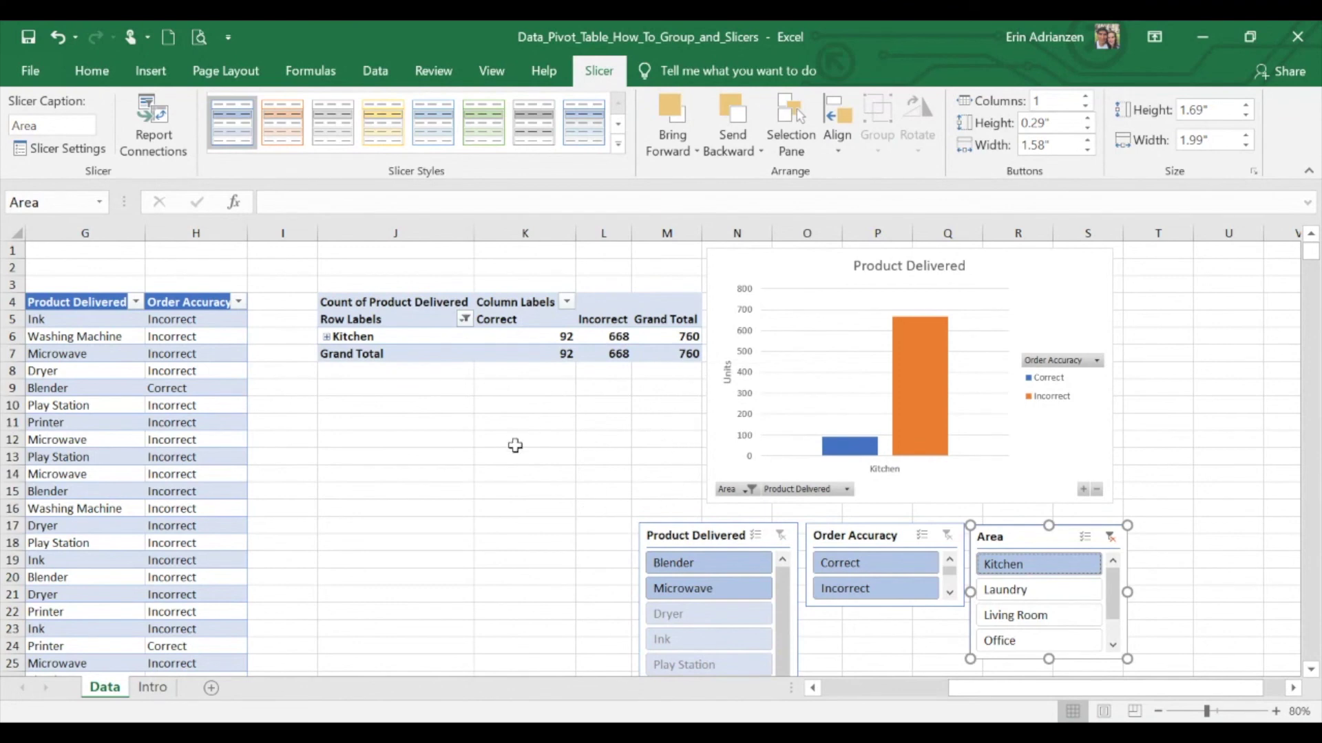
scroll(646, 463, right, 1)
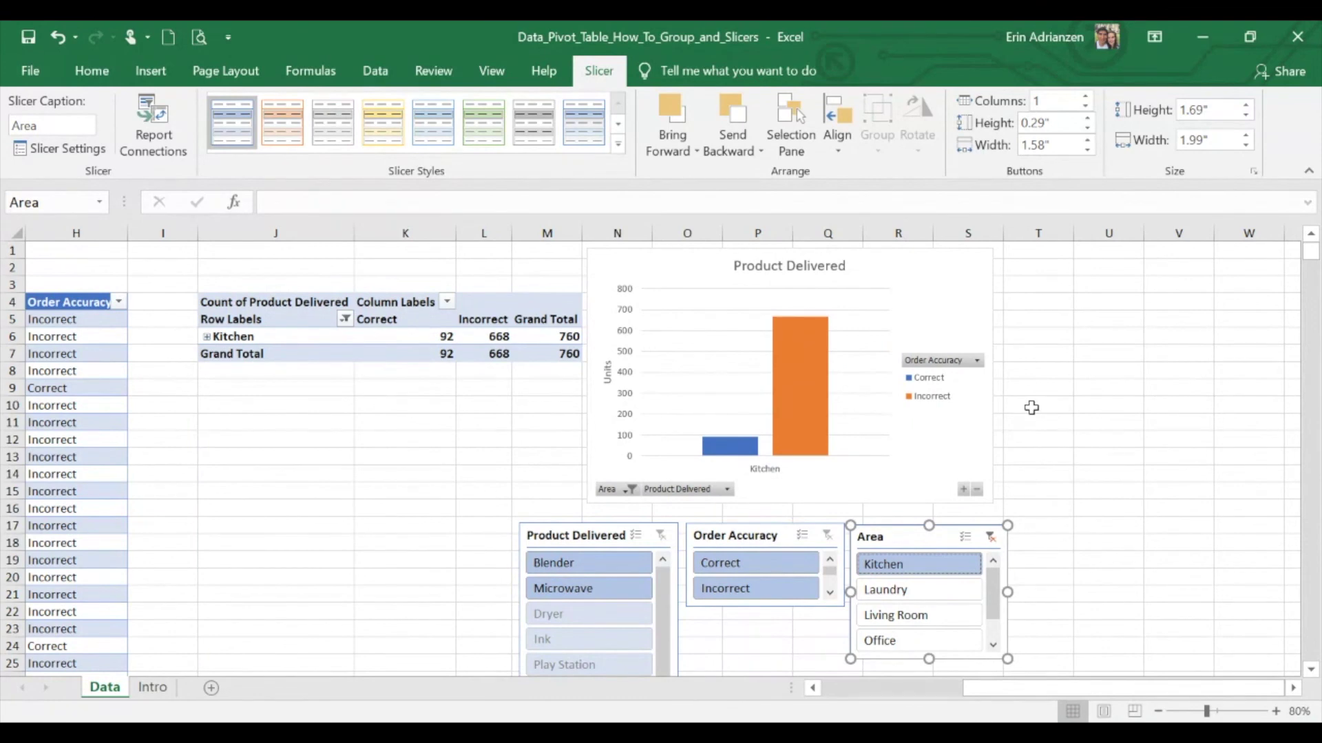
scroll(1034, 408, left, 1)
scroll(1034, 408, right, 1)
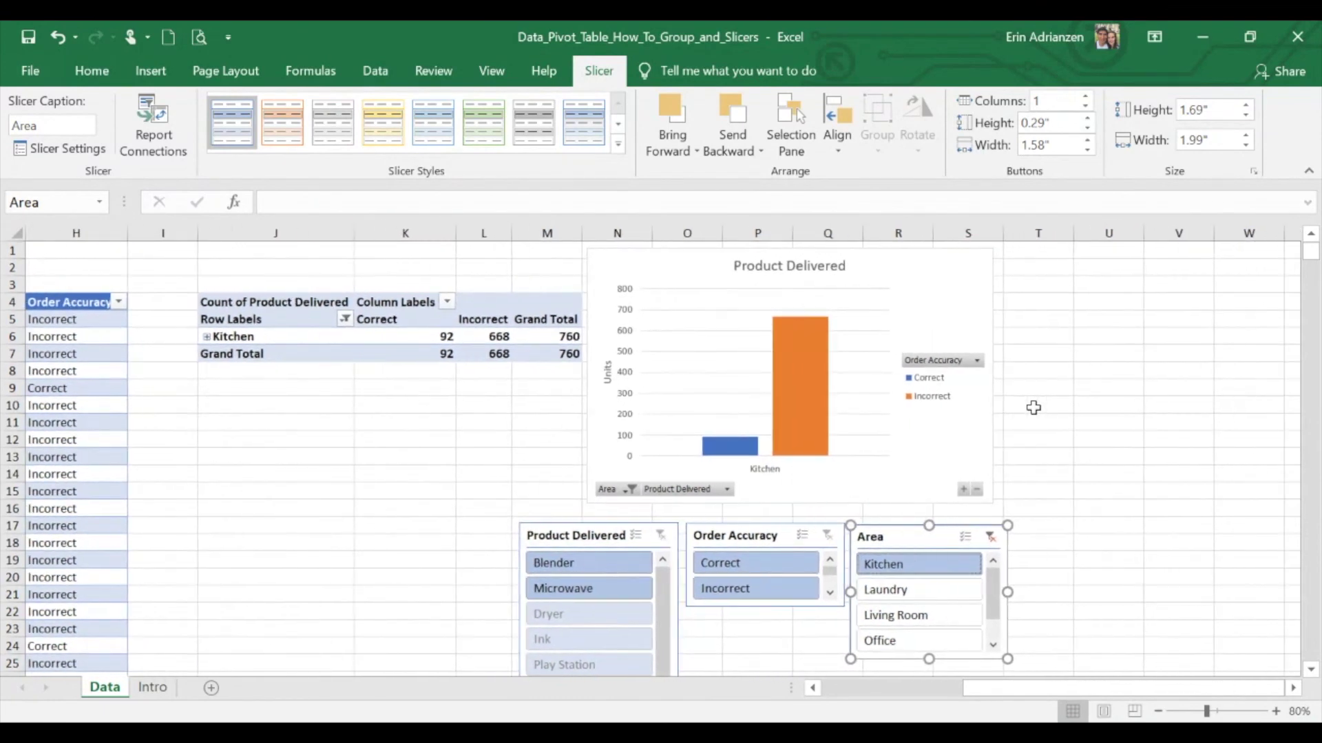